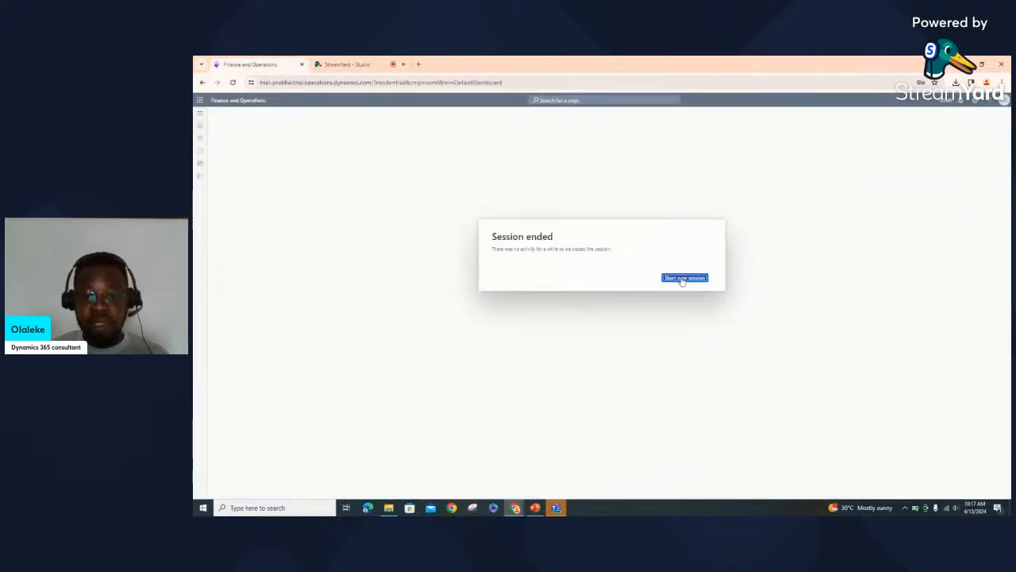
Start a new session and dismiss the welcome dialog and the getting-started tour
{"action": "left_click", "coordinate": [682, 279]}
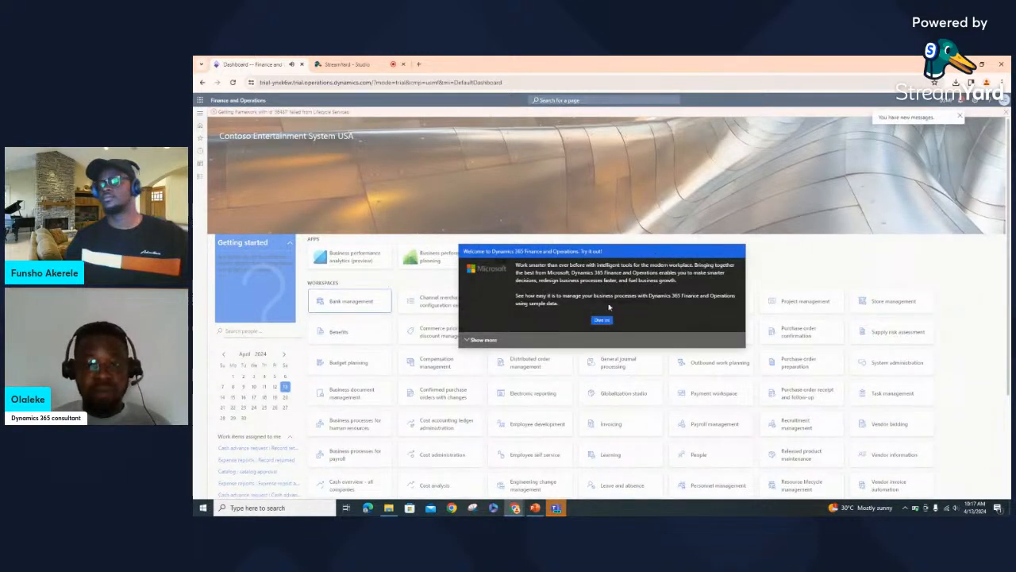
{"action": "left_click", "coordinate": [601, 321]}
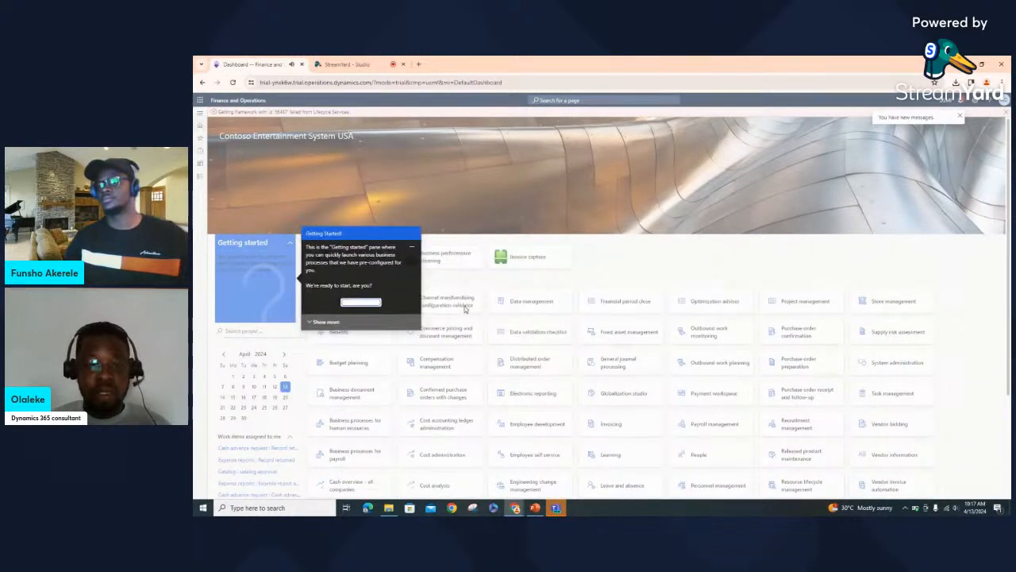
{"action": "left_click", "coordinate": [361, 303]}
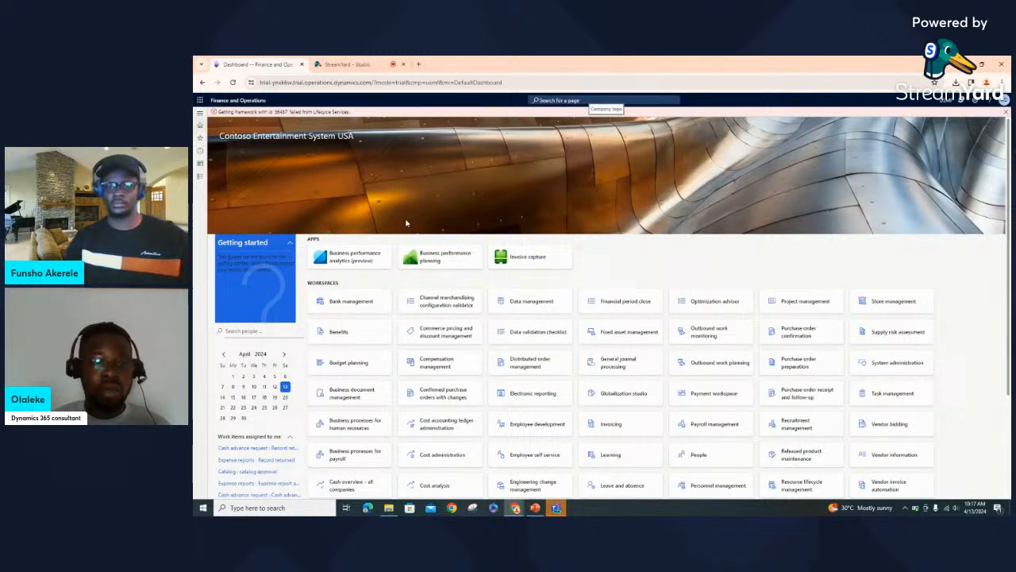
Navigate Modules > Sales and marketing > Customers > All customers
{"action": "left_click", "coordinate": [202, 181]}
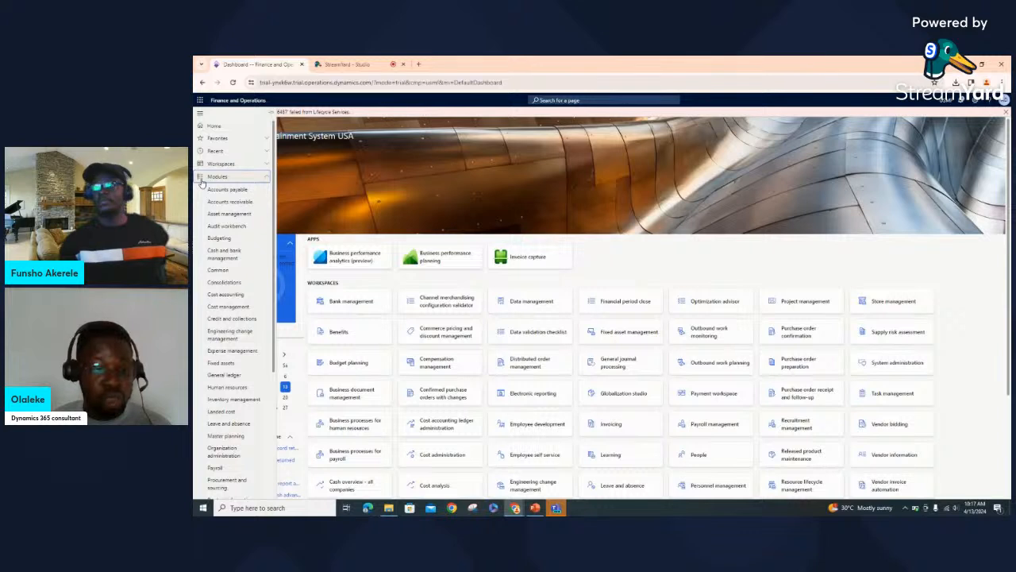
{"action": "scroll", "coordinate": [236, 310], "scroll_direction": "down", "scroll_amount": 3}
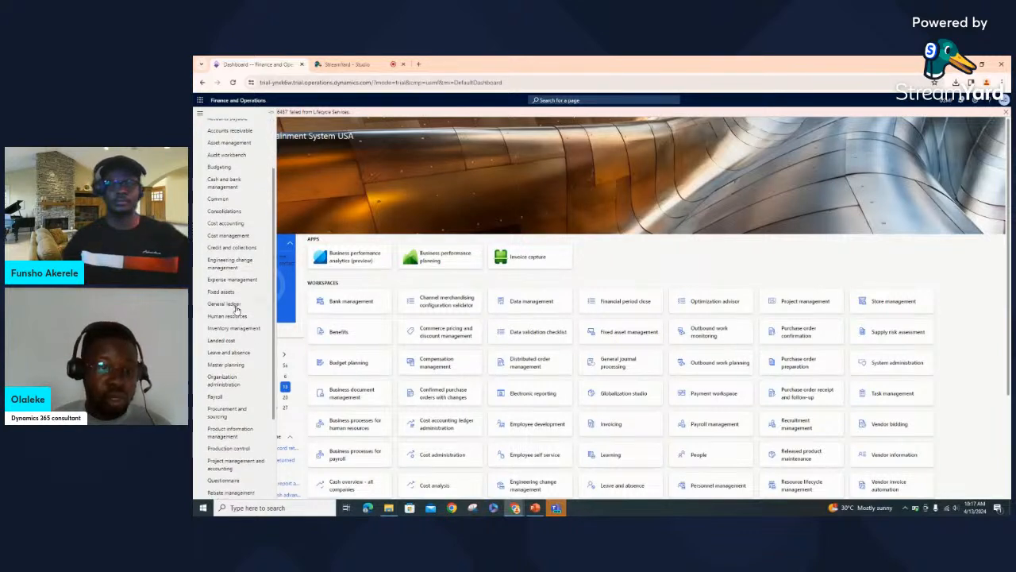
{"action": "scroll", "coordinate": [235, 310], "scroll_direction": "down", "scroll_amount": 1}
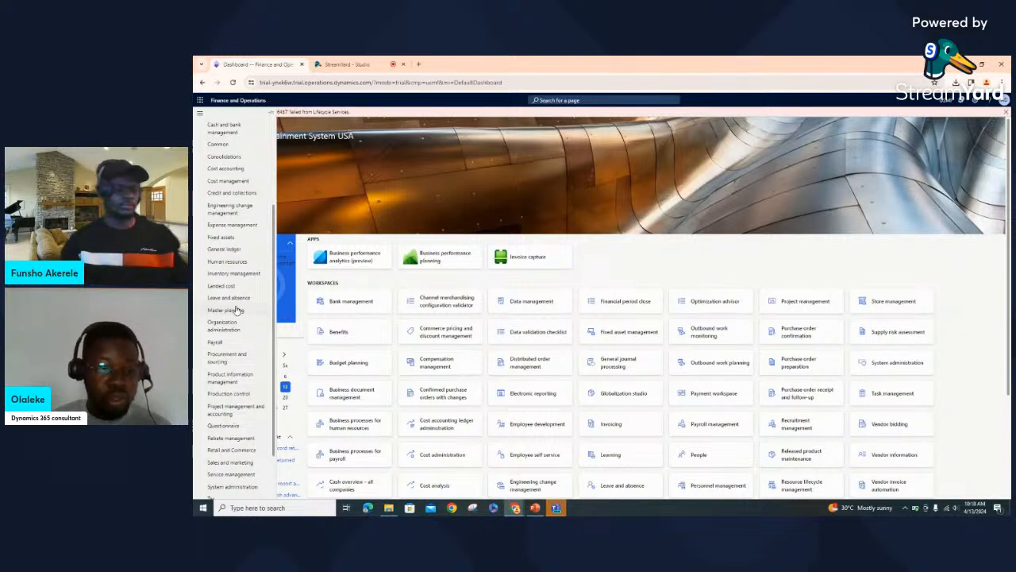
{"action": "scroll", "coordinate": [236, 402], "scroll_direction": "down", "scroll_amount": 2}
{"action": "left_click", "coordinate": [235, 403]}
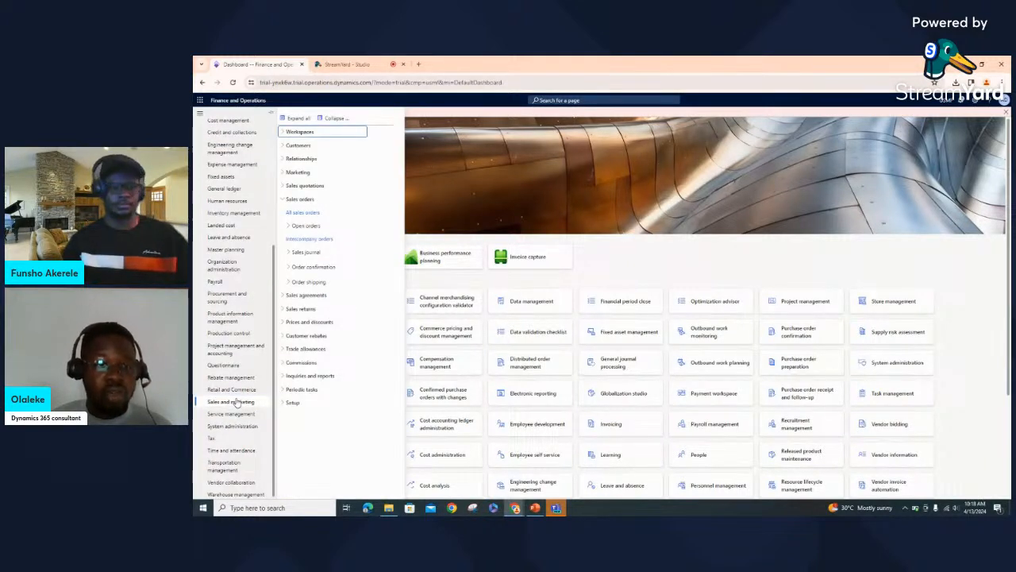
{"action": "left_click", "coordinate": [333, 119]}
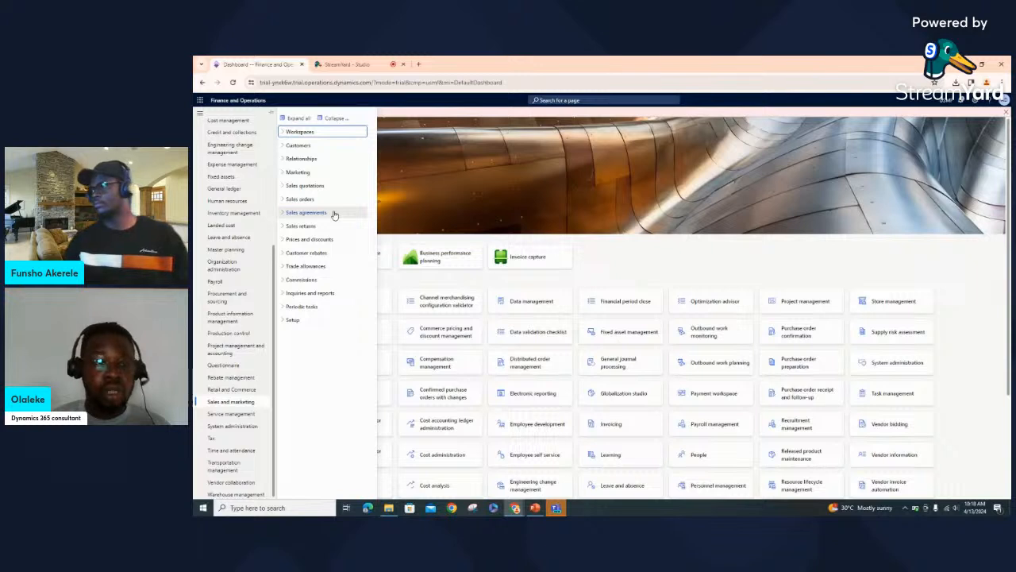
{"action": "left_click", "coordinate": [281, 146]}
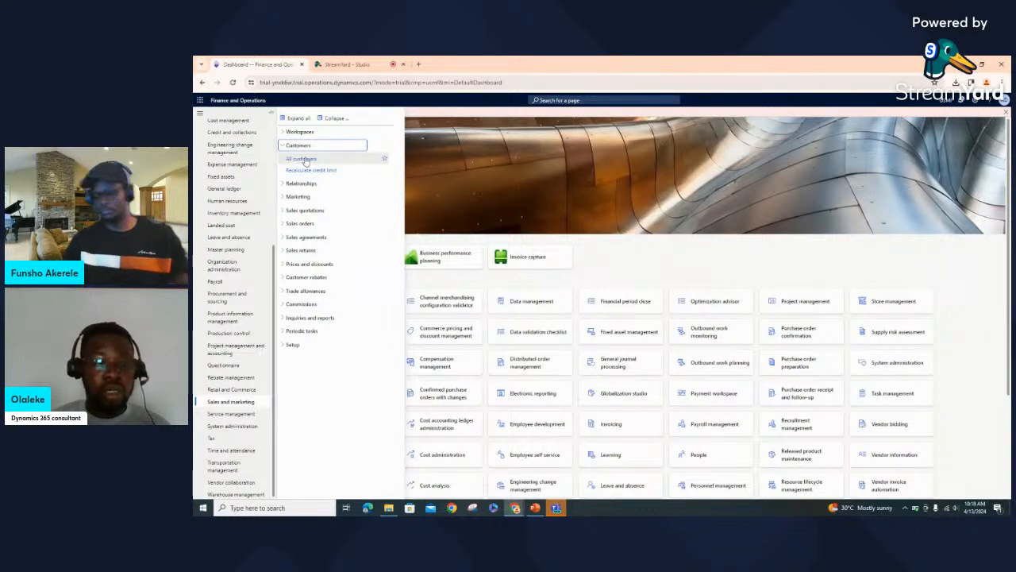
{"action": "left_click", "coordinate": [304, 160]}
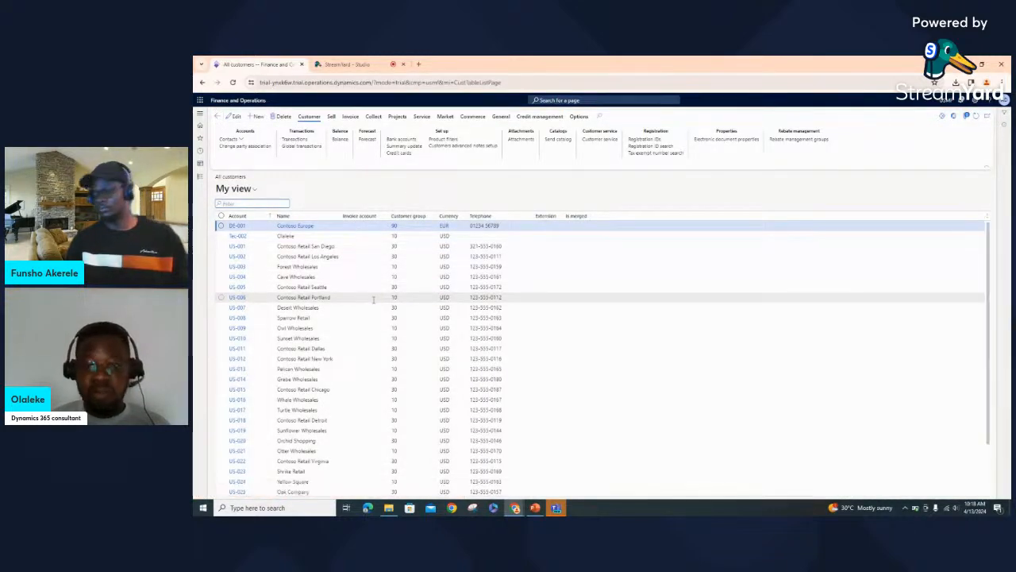
View the Sell, Invoice and Collect action-pane tabs on the All customers page
{"action": "scroll", "coordinate": [373, 299], "scroll_direction": "down", "scroll_amount": 3}
{"action": "scroll", "coordinate": [373, 299], "scroll_direction": "up", "scroll_amount": 3}
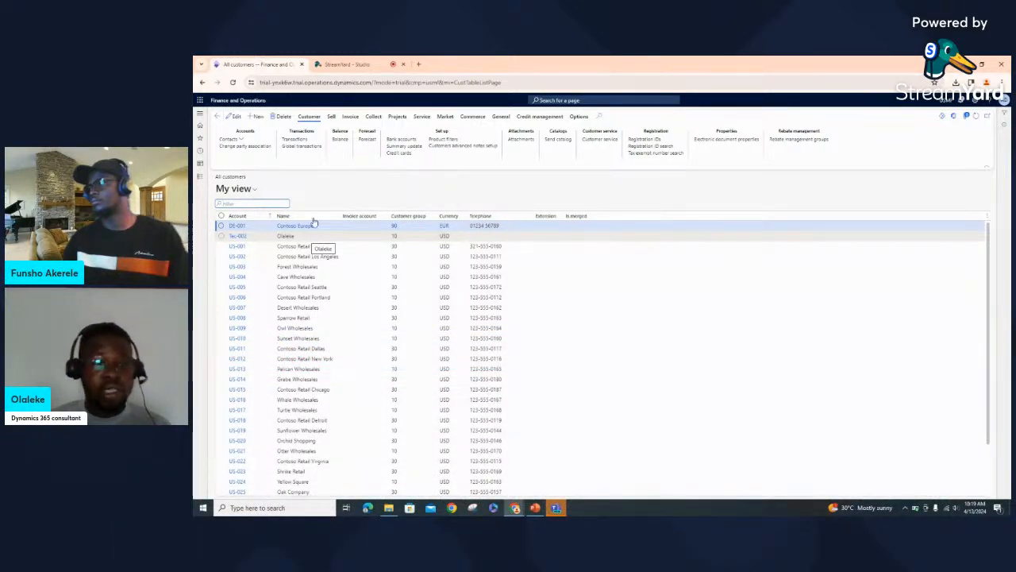
{"action": "left_click", "coordinate": [332, 117]}
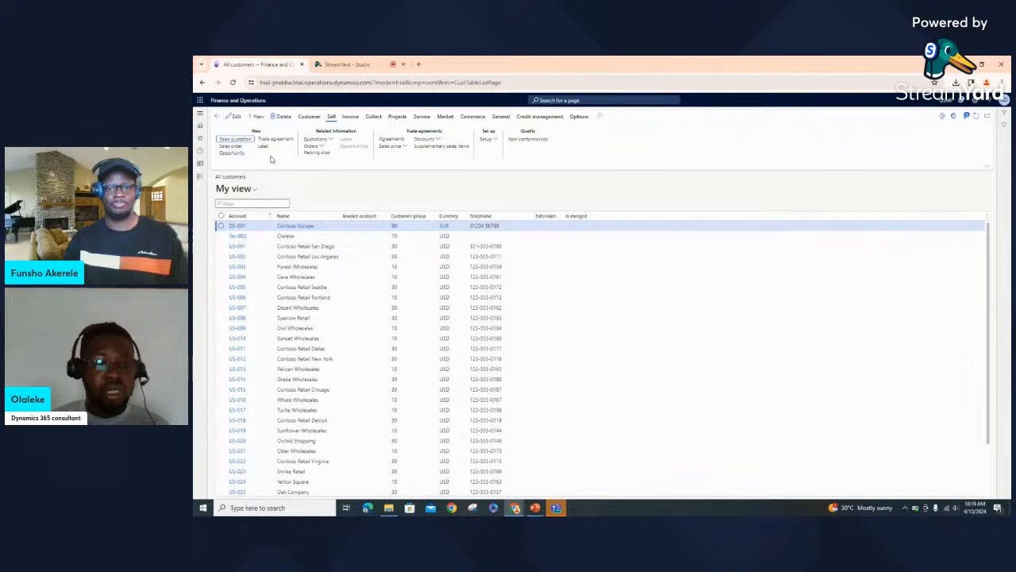
{"action": "left_click", "coordinate": [347, 118]}
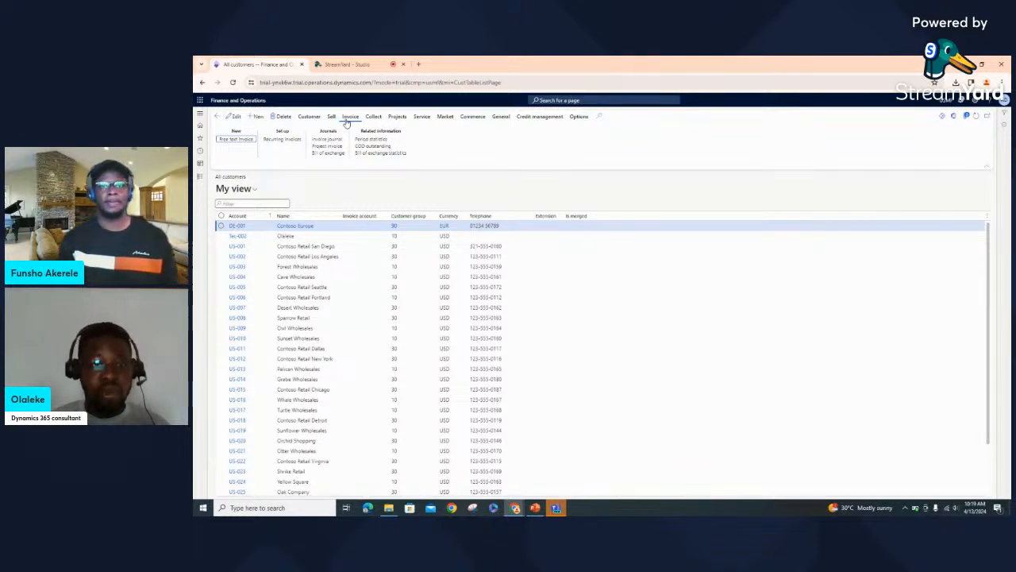
{"action": "left_click", "coordinate": [372, 118]}
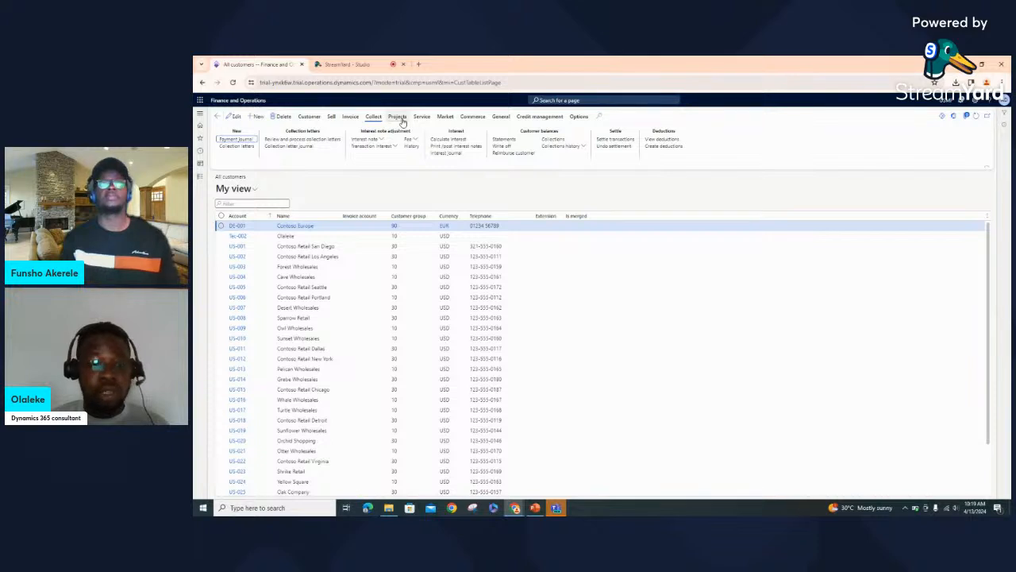
View the Projects, Service, Market and Commerce action-pane tabs for customers
{"action": "left_click", "coordinate": [401, 118]}
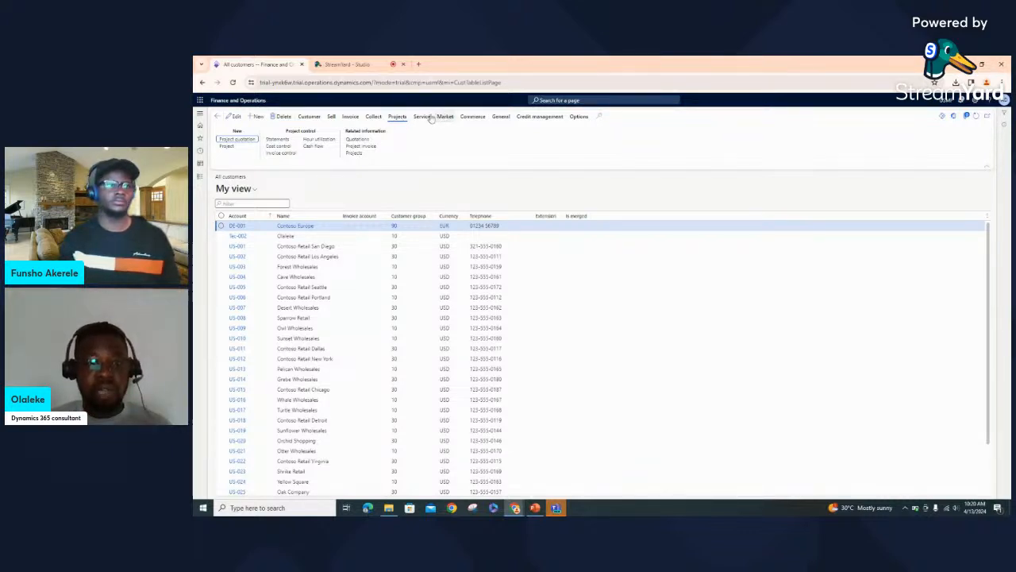
{"action": "left_click", "coordinate": [422, 117]}
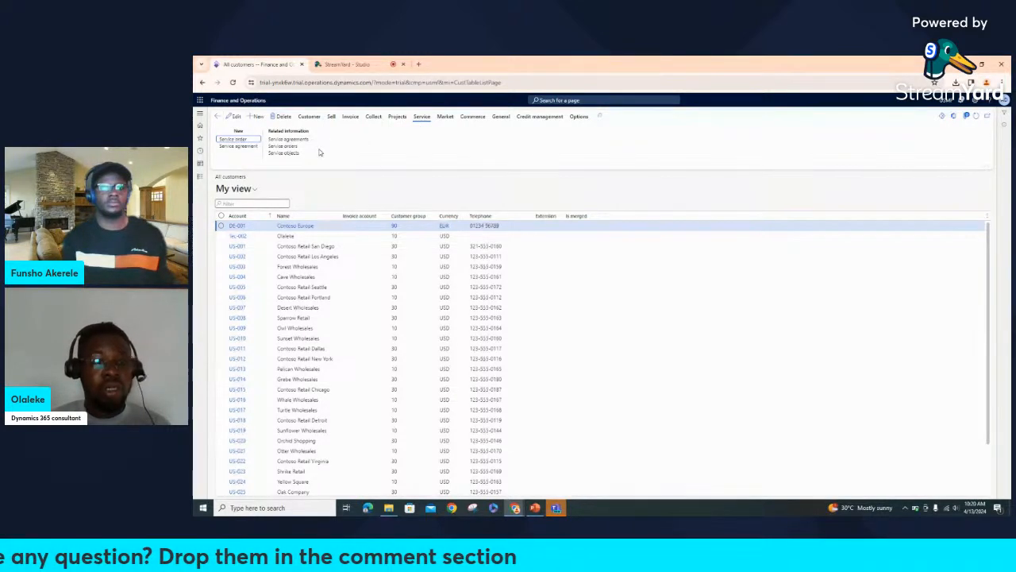
{"action": "left_click", "coordinate": [446, 116]}
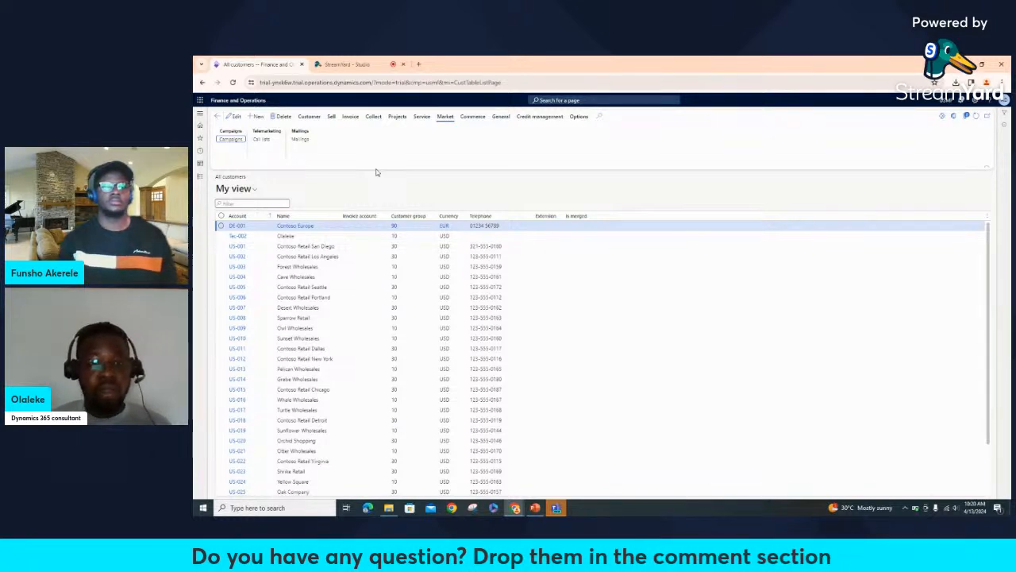
{"action": "left_click", "coordinate": [472, 119]}
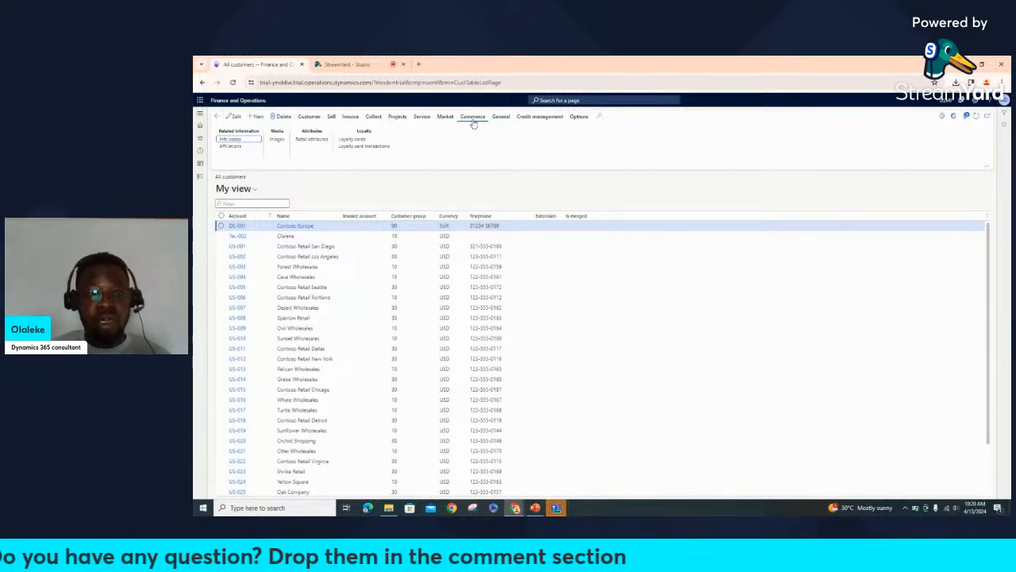
View the General and Credit management tabs, then return to the Customer tab
{"action": "left_click", "coordinate": [506, 123]}
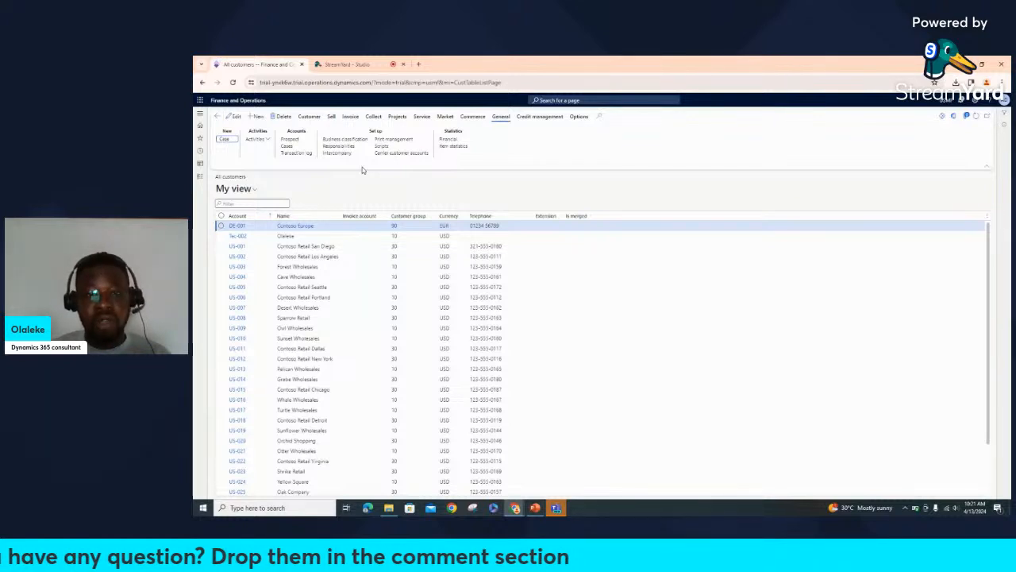
{"action": "left_click", "coordinate": [532, 119]}
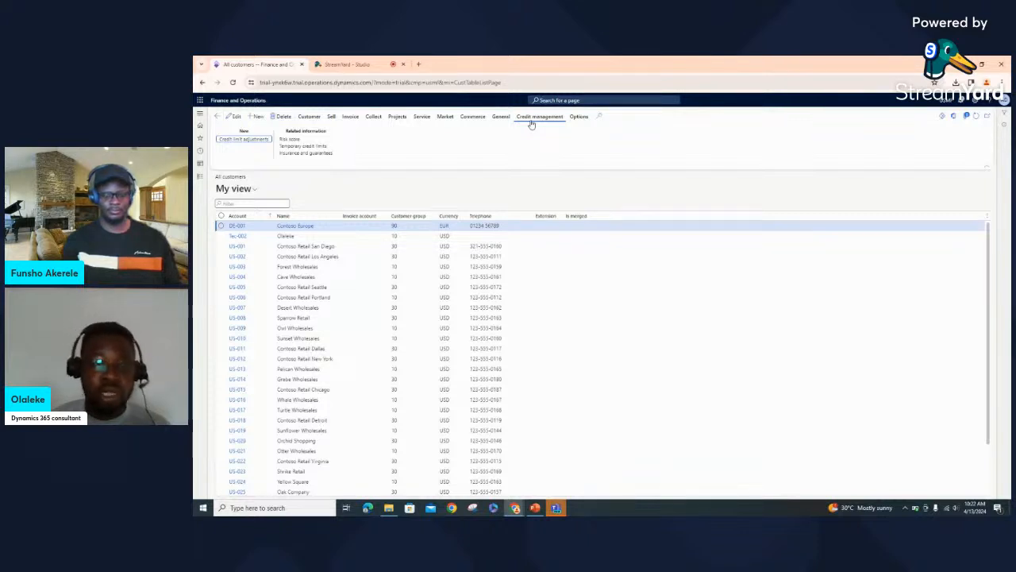
{"action": "left_click", "coordinate": [309, 117]}
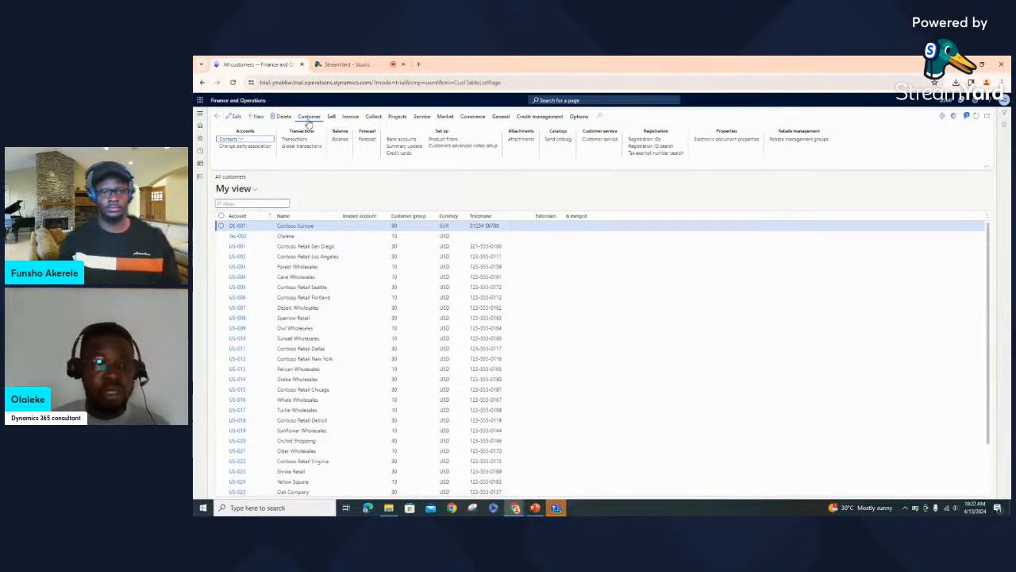
Start a new customer and enter its customer account ID after browsing existing accounts
{"action": "left_click", "coordinate": [256, 117]}
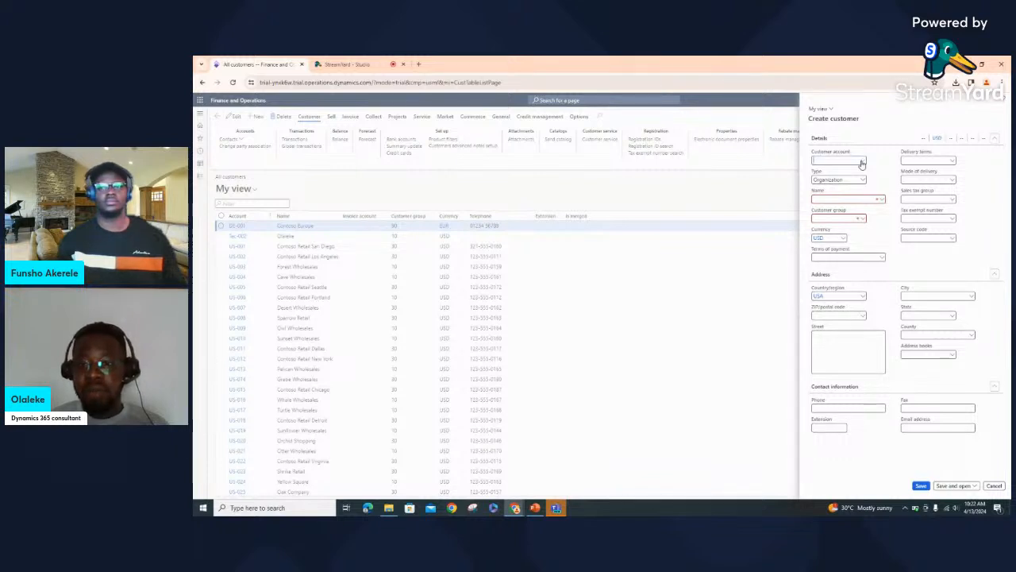
{"action": "left_click", "coordinate": [863, 163]}
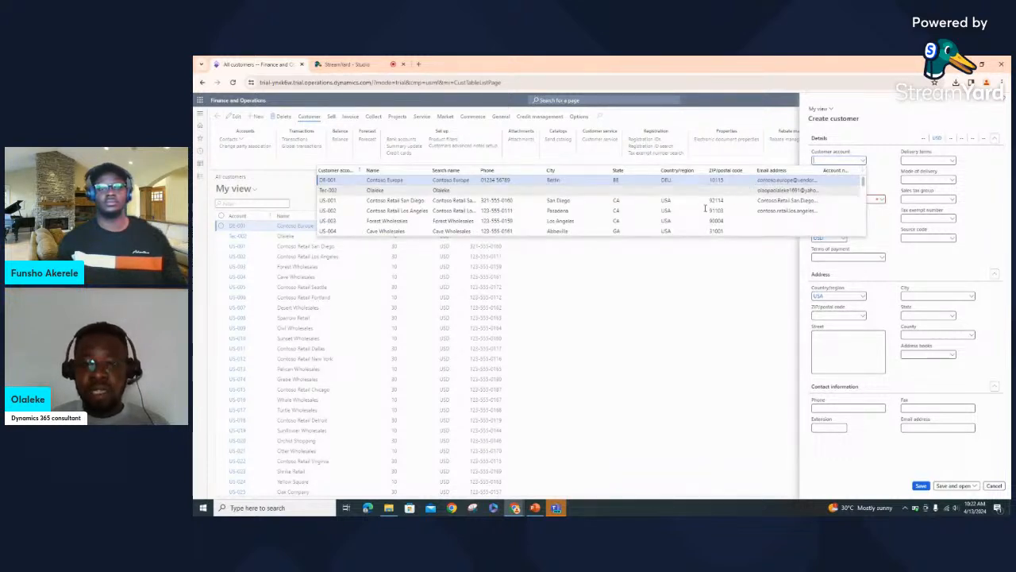
{"action": "scroll", "coordinate": [699, 210], "scroll_direction": "down", "scroll_amount": 4}
{"action": "scroll", "coordinate": [699, 210], "scroll_direction": "down", "scroll_amount": 5}
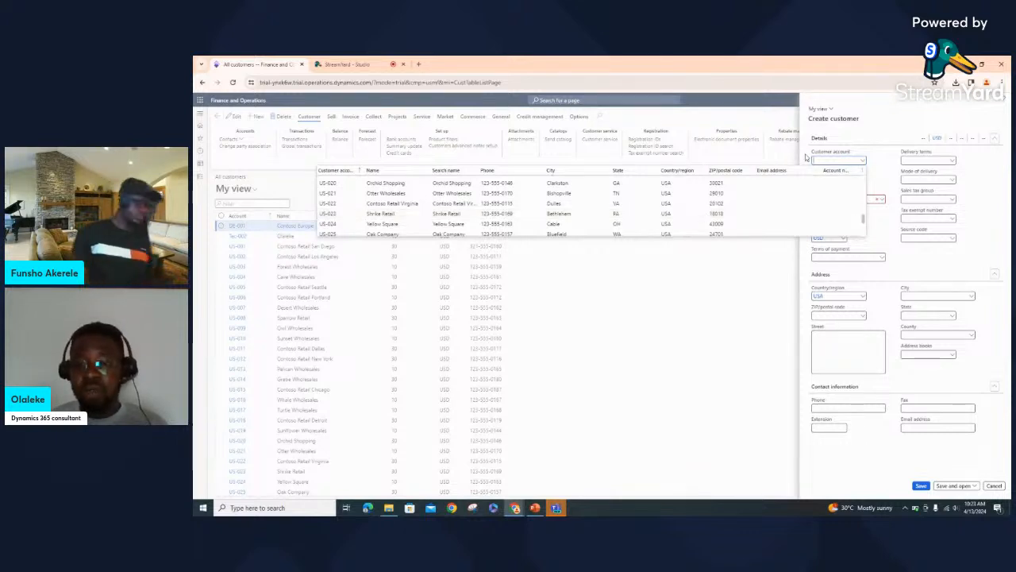
{"action": "left_click", "coordinate": [888, 156]}
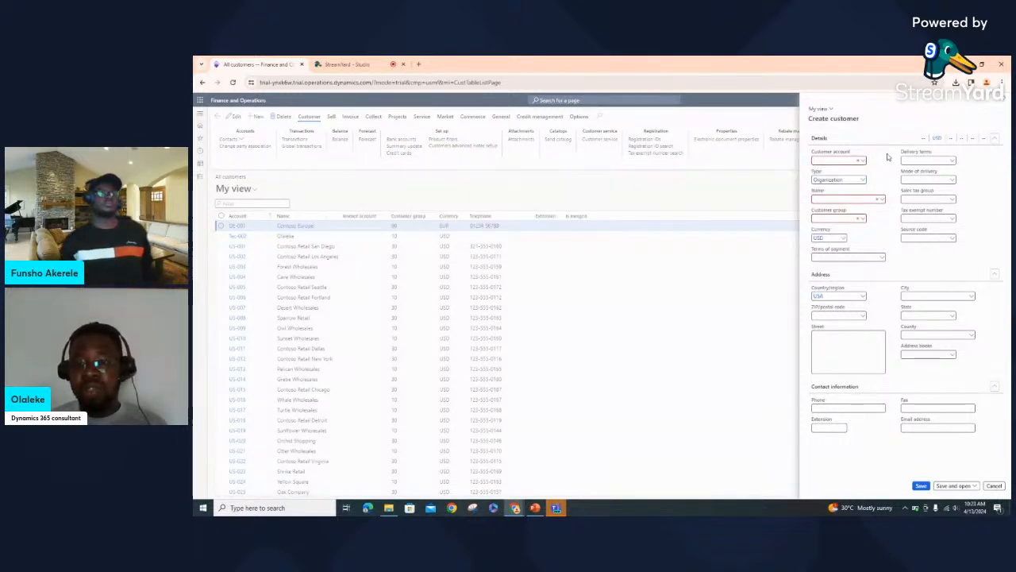
{"action": "left_click", "coordinate": [856, 160]}
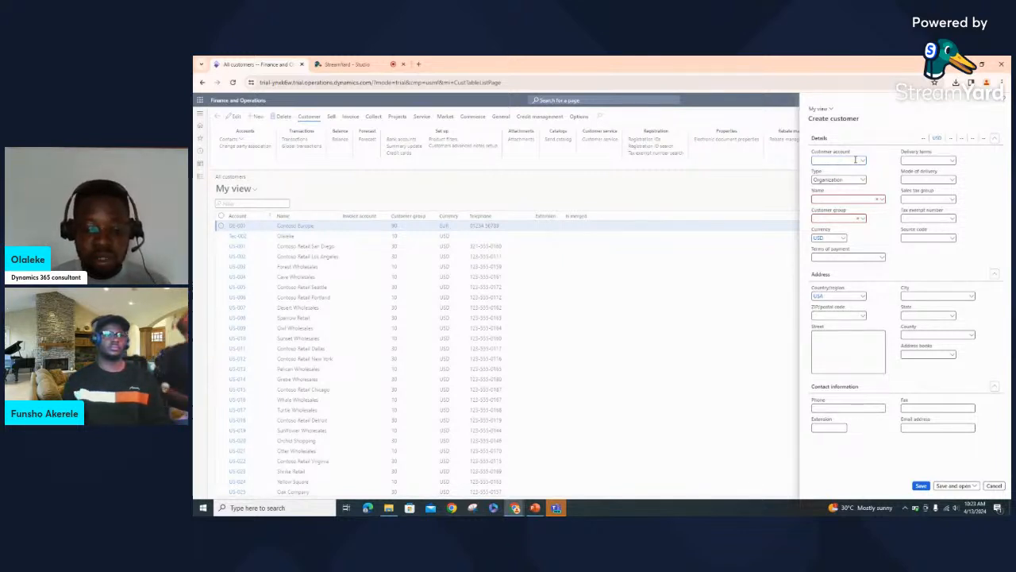
{"action": "type", "text": "Tek"}
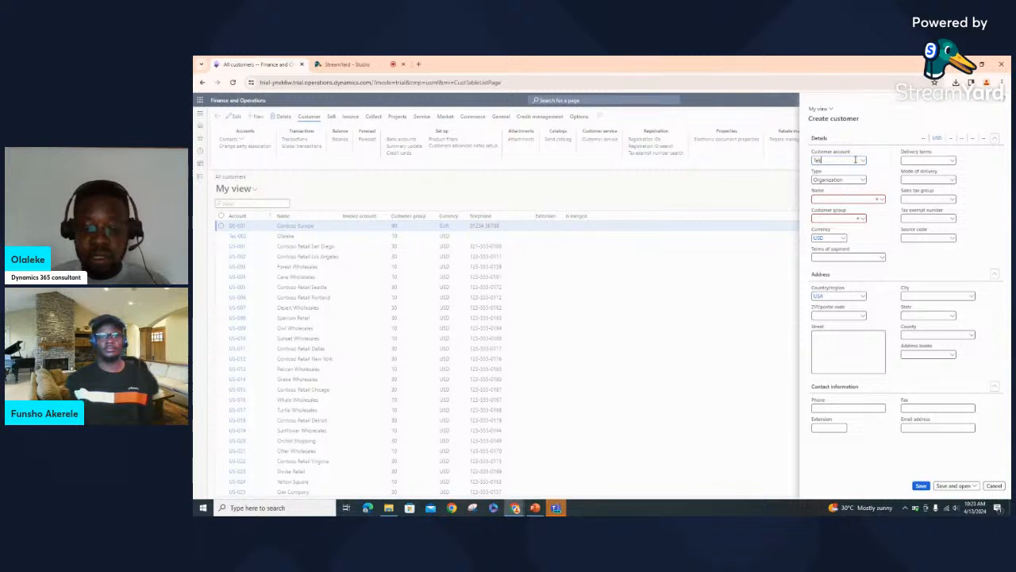
{"action": "type", "text": "-001"}
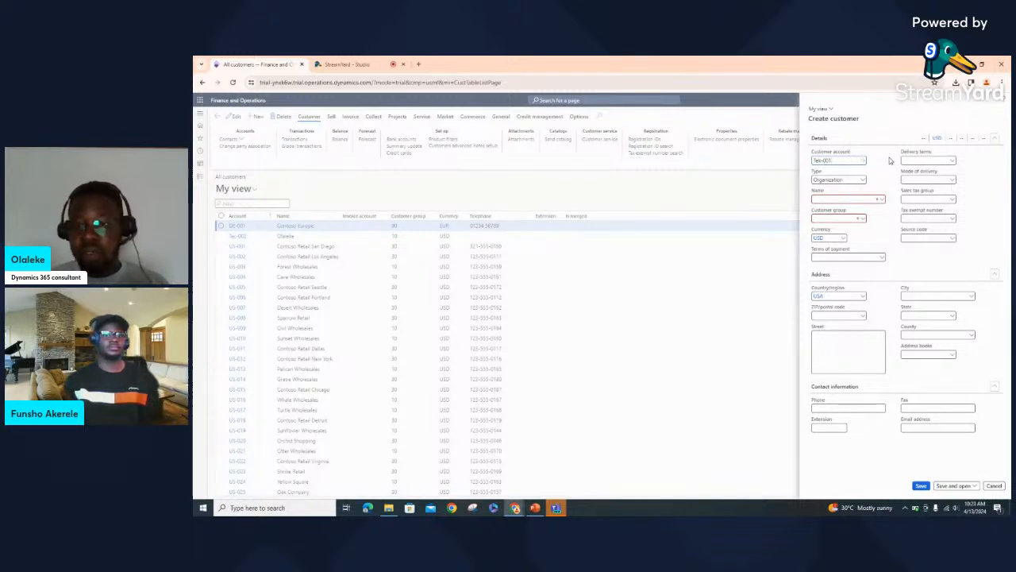
{"action": "left_click", "coordinate": [887, 162]}
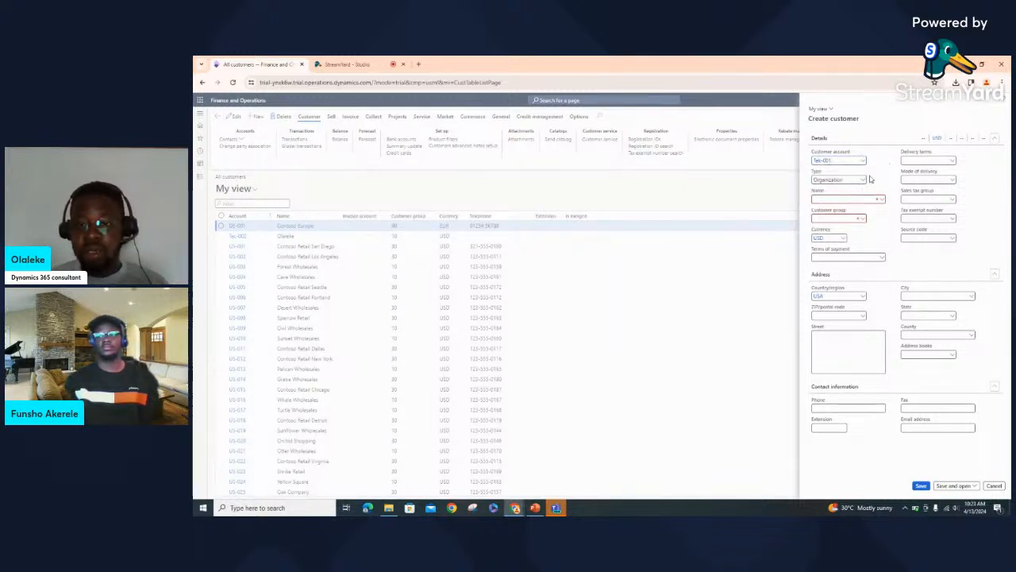
Set the customer Type to Person and begin typing the customer's first name
{"action": "left_click", "coordinate": [861, 182]}
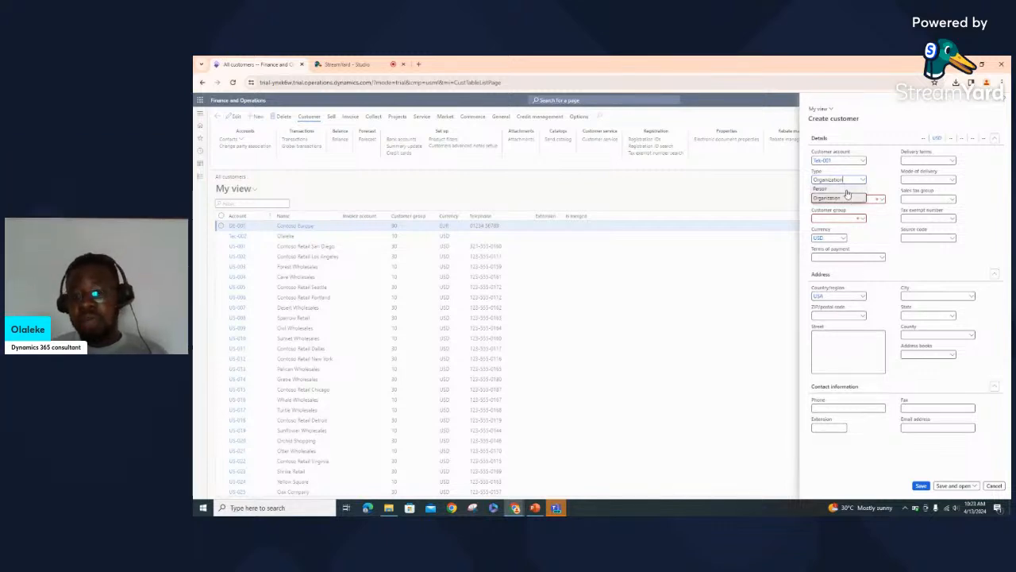
{"action": "left_click", "coordinate": [847, 190]}
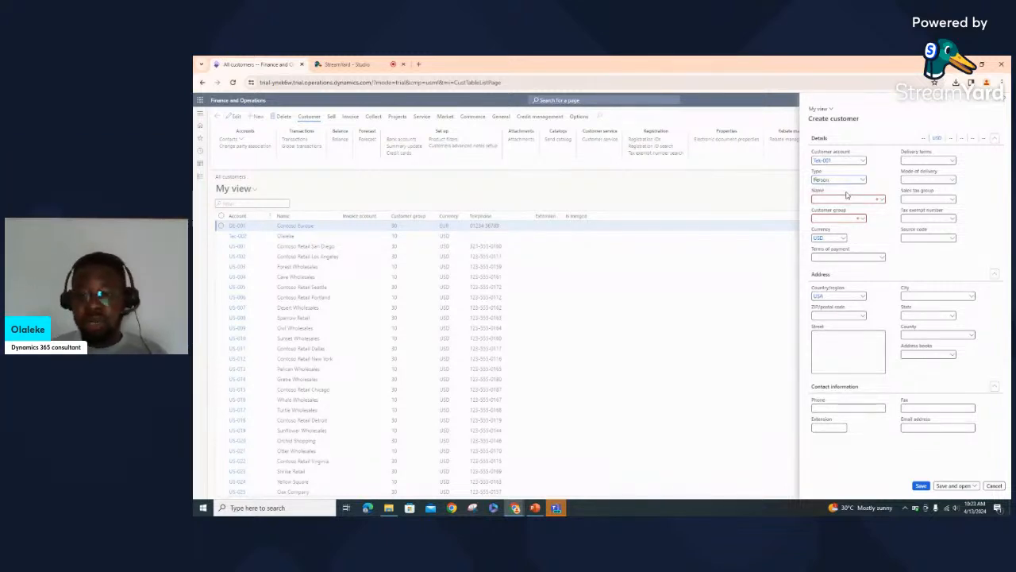
{"action": "left_click", "coordinate": [849, 199]}
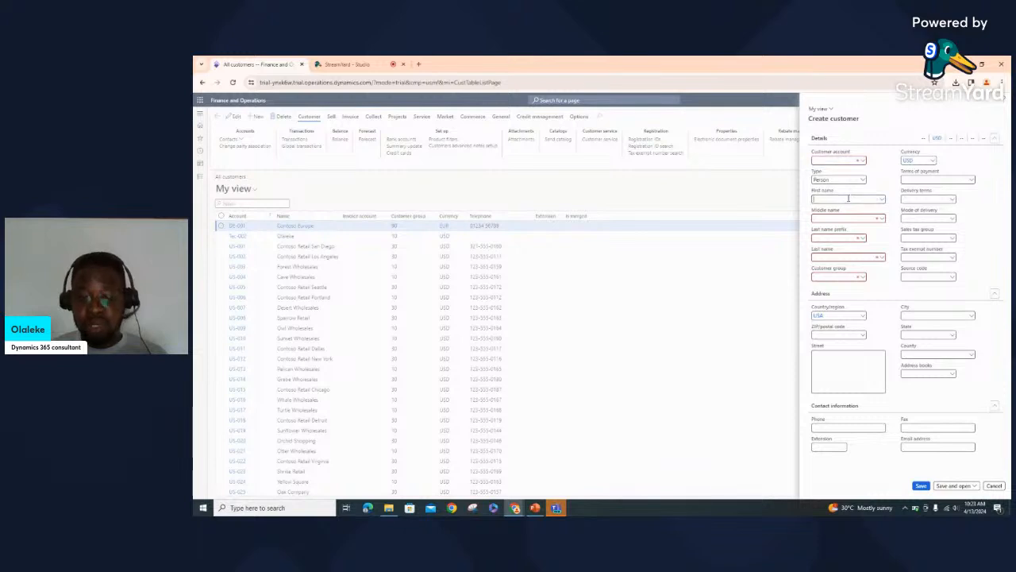
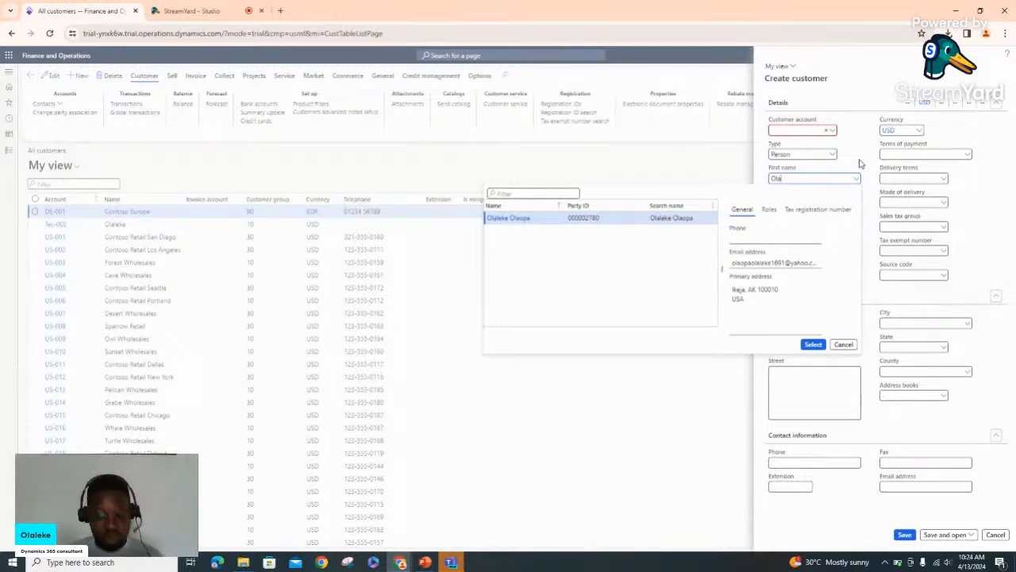
Enter the customer's middle and last names, dismissing the party suggestions
{"action": "left_click", "coordinate": [860, 164]}
{"action": "left_click", "coordinate": [826, 203]}
{"action": "type", "text": "R"}
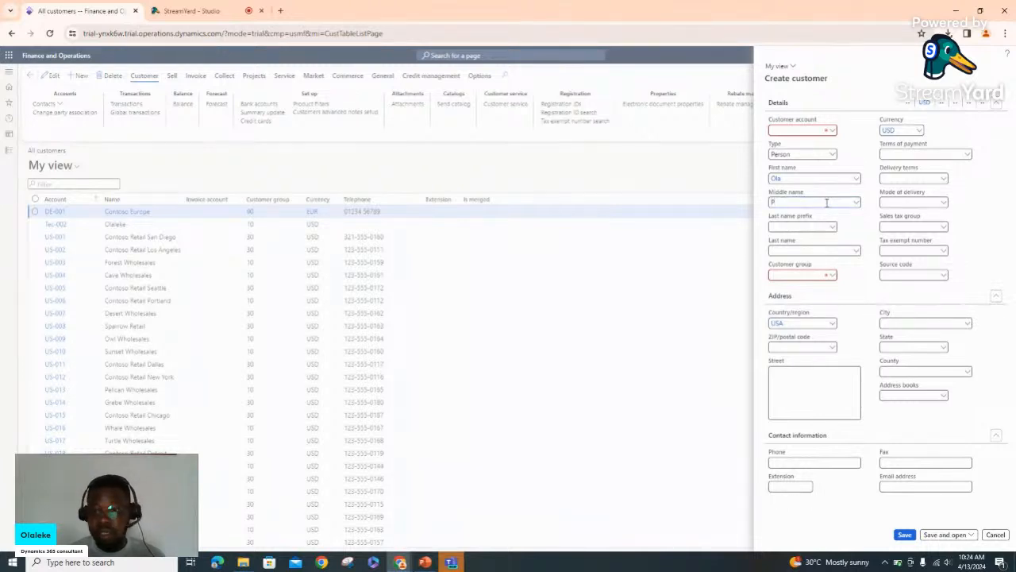
{"action": "type", "text": "e"}
{"action": "key", "text": "BackSpace"}
{"action": "key", "text": "BackSpace"}
{"action": "key", "text": "BackSpace"}
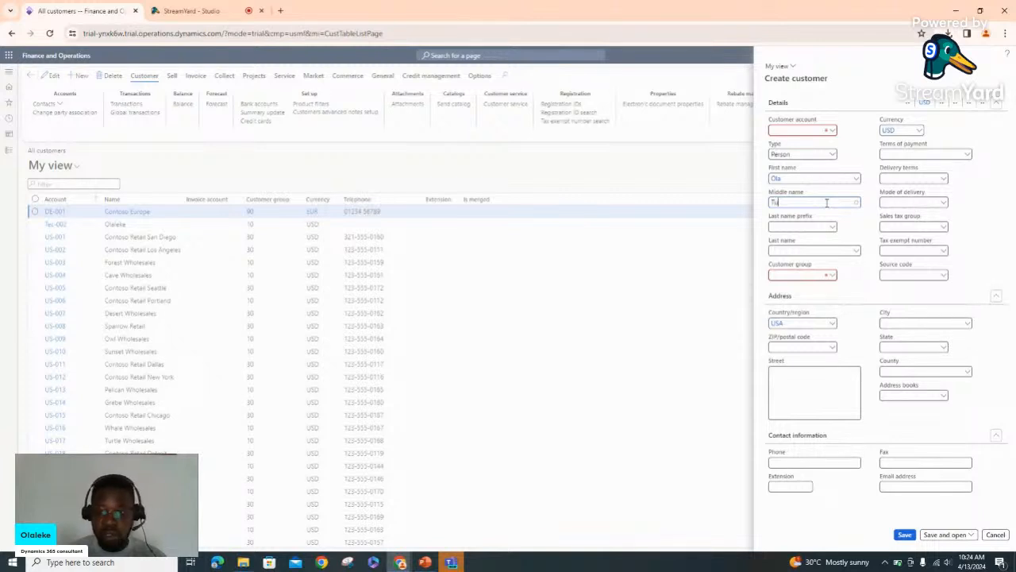
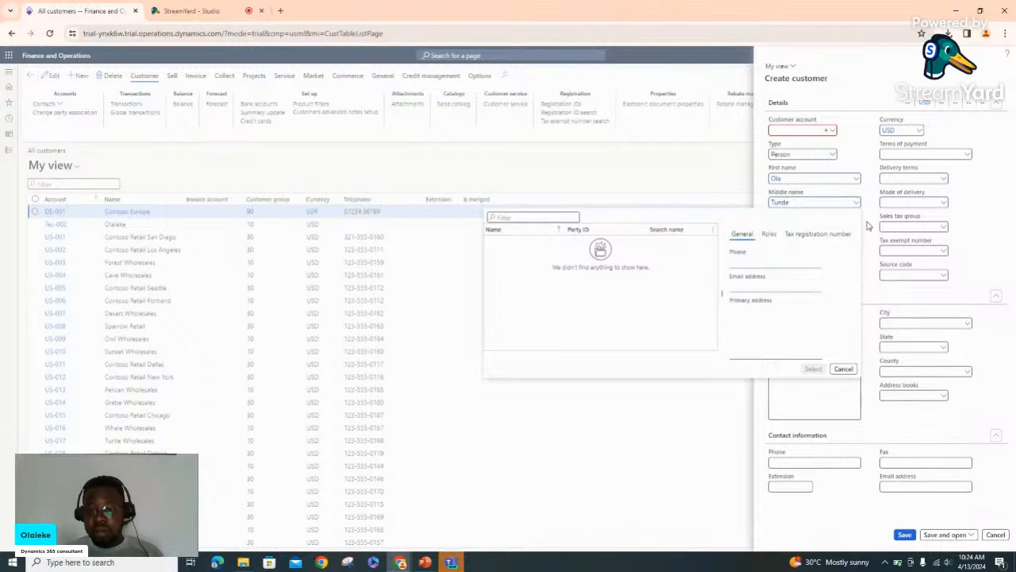
{"action": "left_click", "coordinate": [865, 223]}
{"action": "left_click", "coordinate": [830, 251]}
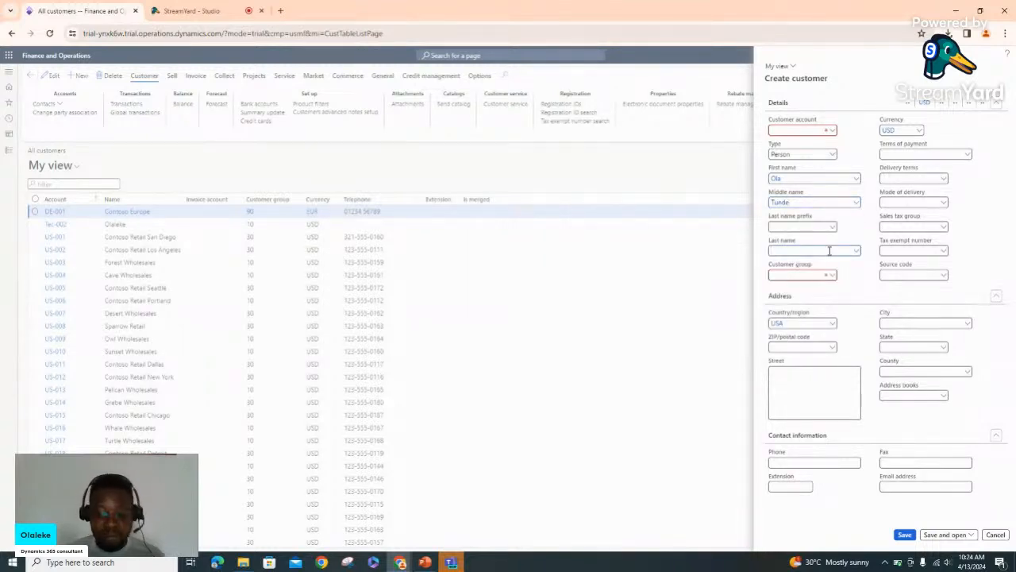
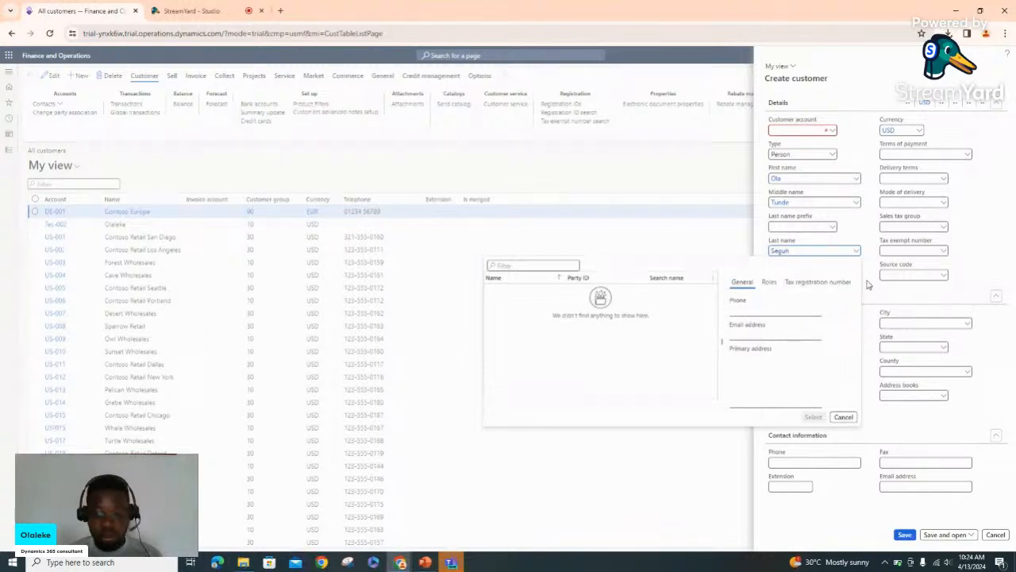
{"action": "left_click", "coordinate": [869, 284]}
{"action": "left_click", "coordinate": [835, 279]}
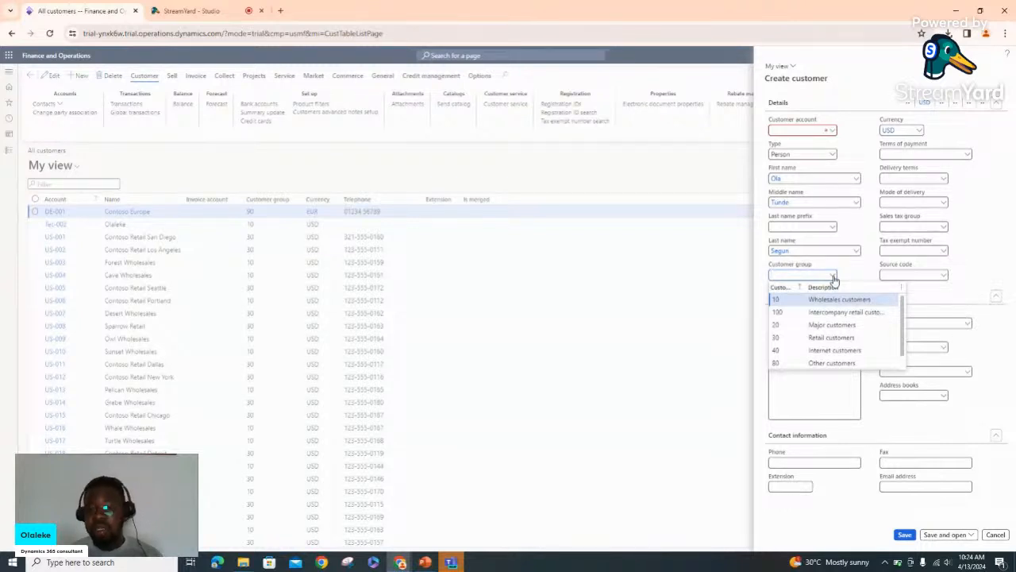
Assign customer group 30 Retail customers, which fills currency USD and payment terms Net10
{"action": "left_click", "coordinate": [843, 338]}
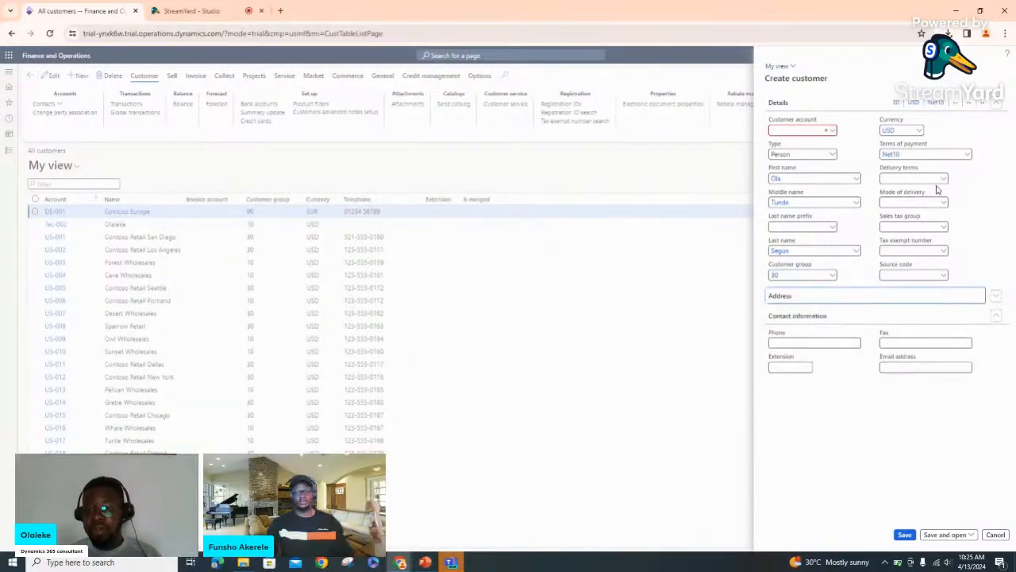
{"action": "left_click", "coordinate": [995, 299]}
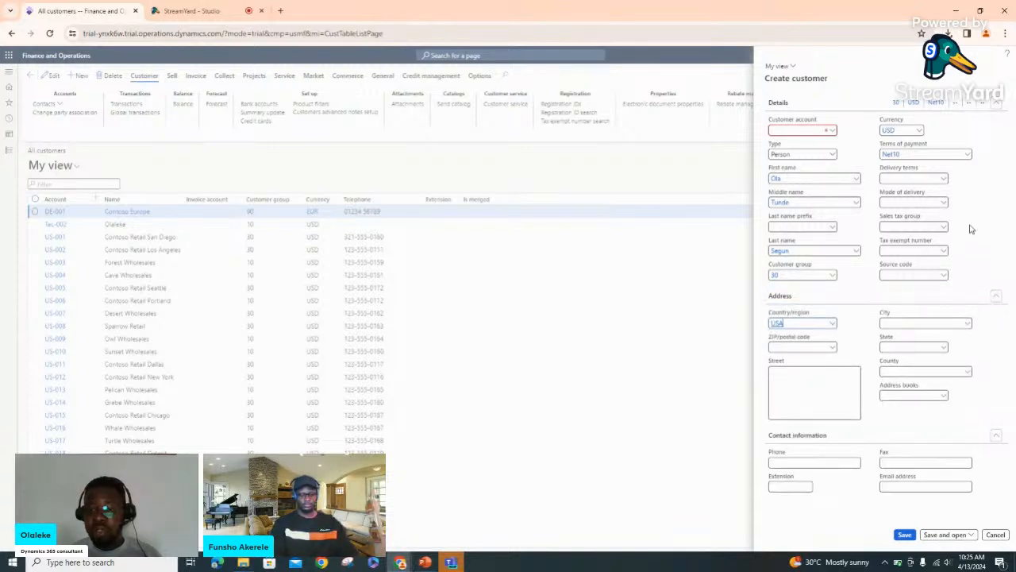
{"action": "left_click", "coordinate": [943, 182]}
{"action": "left_click", "coordinate": [943, 182]}
{"action": "left_click", "coordinate": [943, 182]}
{"action": "left_click", "coordinate": [944, 182]}
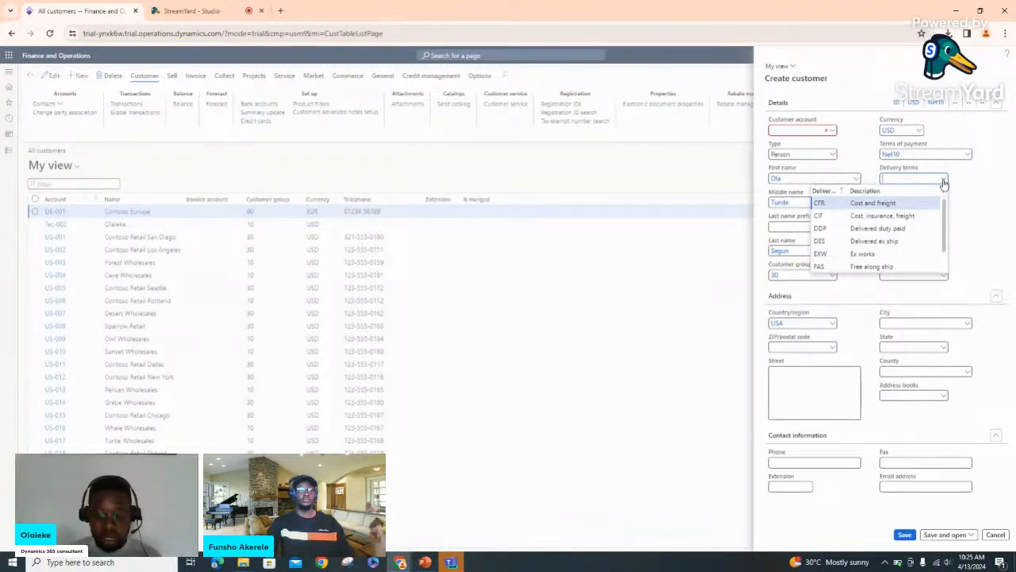
Choose CFR from the Delivery terms list
{"action": "right_click", "coordinate": [944, 183]}
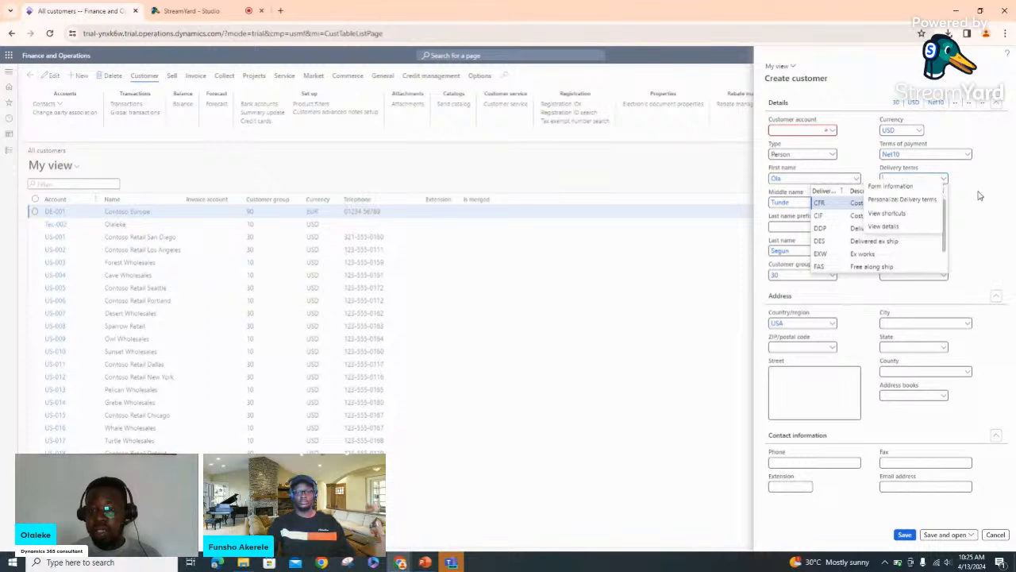
{"action": "left_click", "coordinate": [978, 193]}
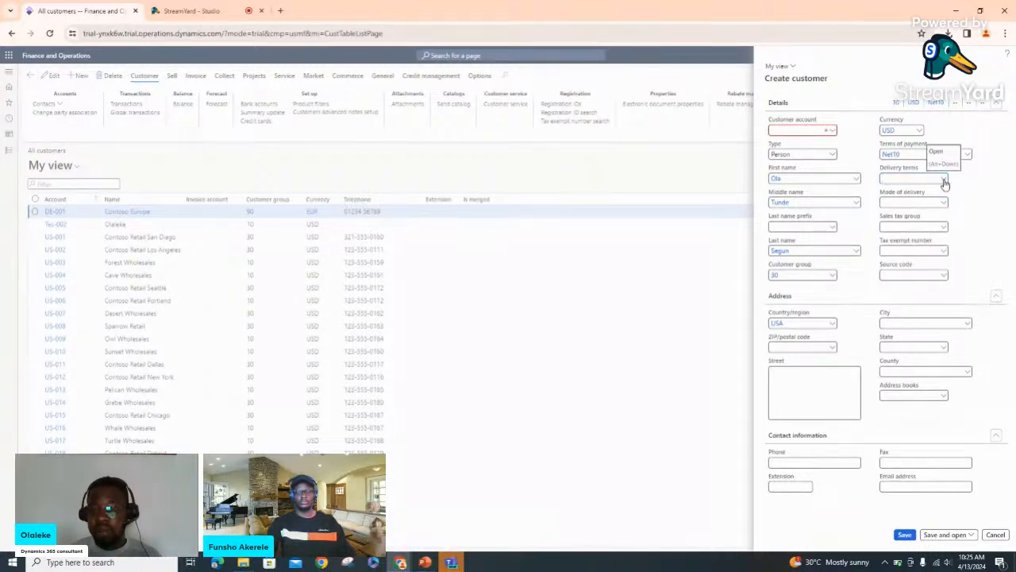
{"action": "right_click", "coordinate": [944, 184]}
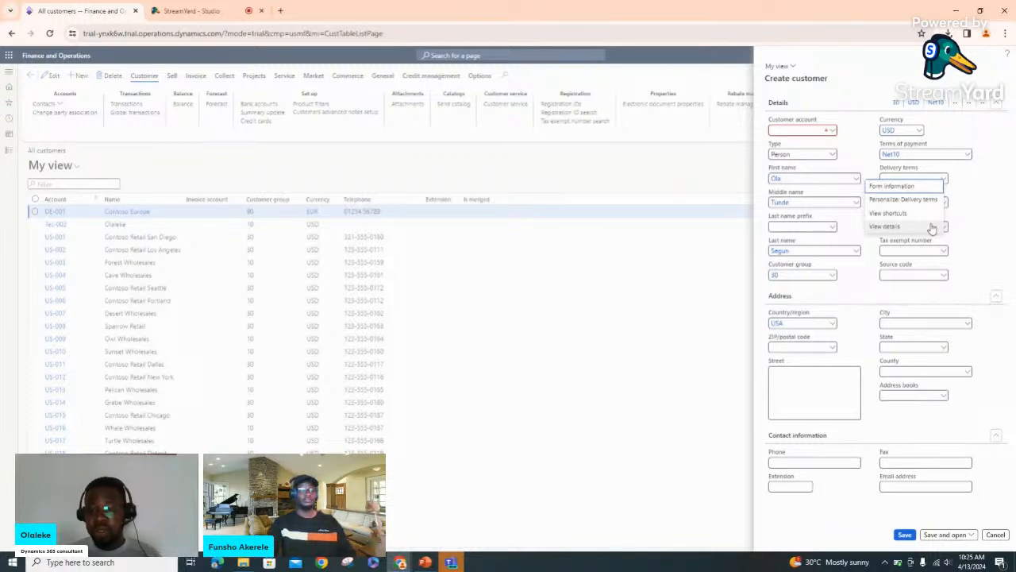
{"action": "left_click", "coordinate": [983, 179]}
{"action": "left_click", "coordinate": [944, 181]}
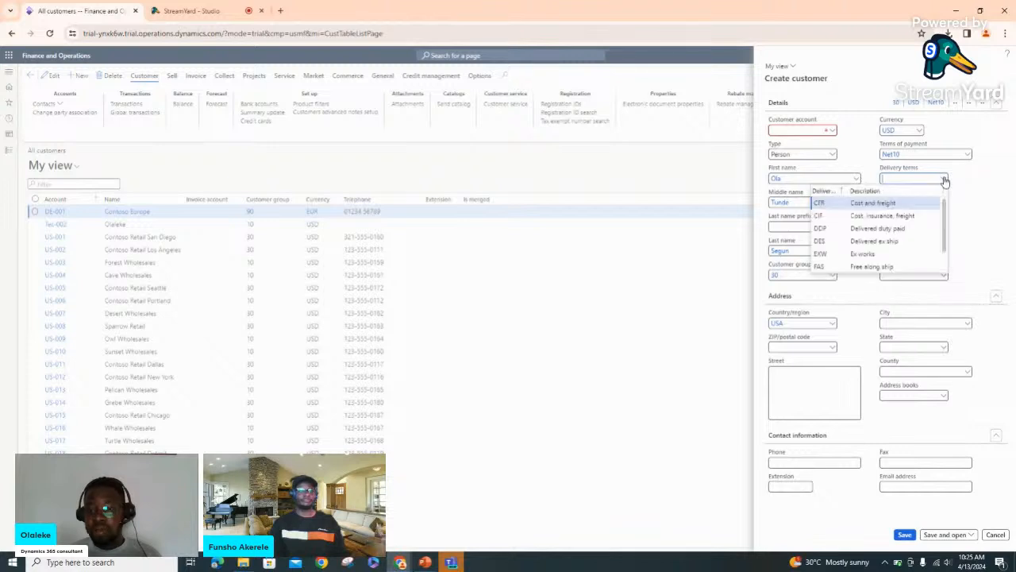
{"action": "left_click", "coordinate": [905, 203]}
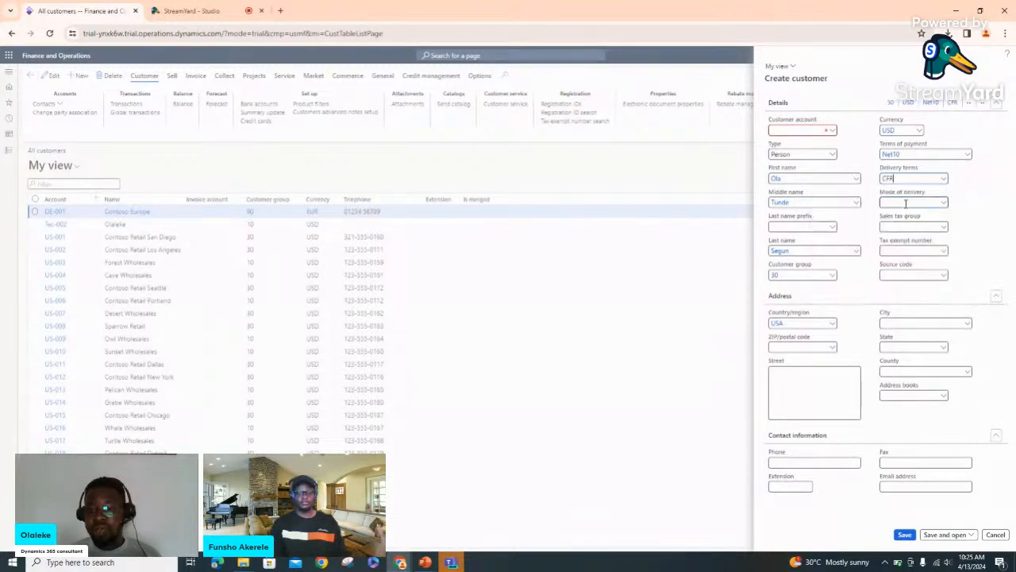
Enter the new customer's account ID in the Customer account field
{"action": "left_click", "coordinate": [806, 132]}
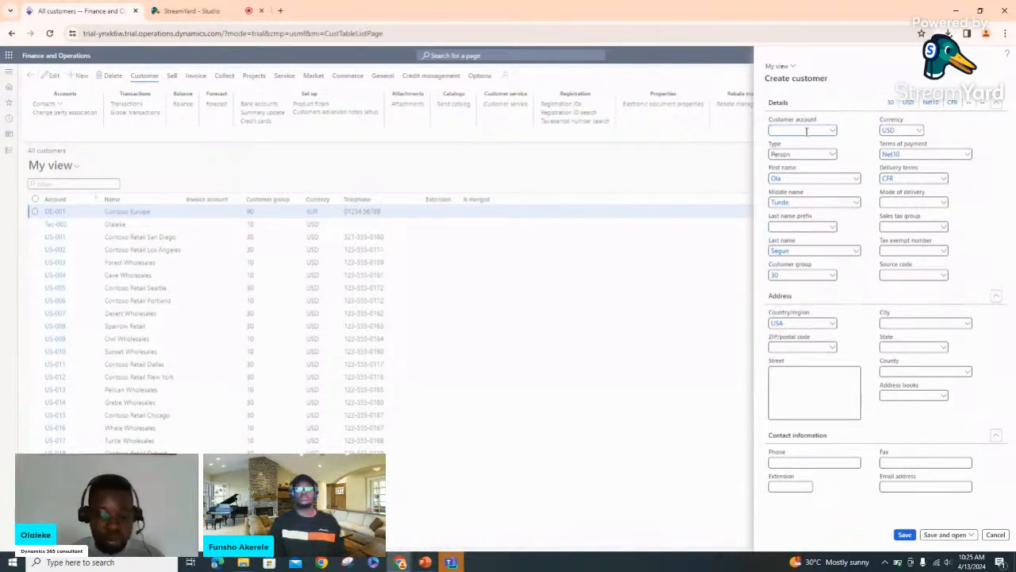
{"action": "type", "text": "Tec"}
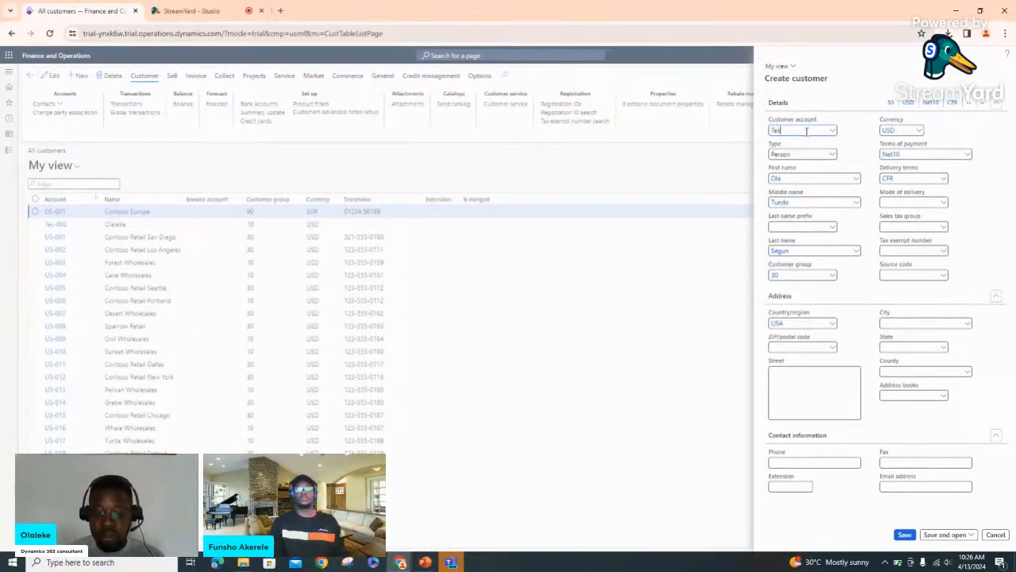
{"action": "type", "text": "-001"}
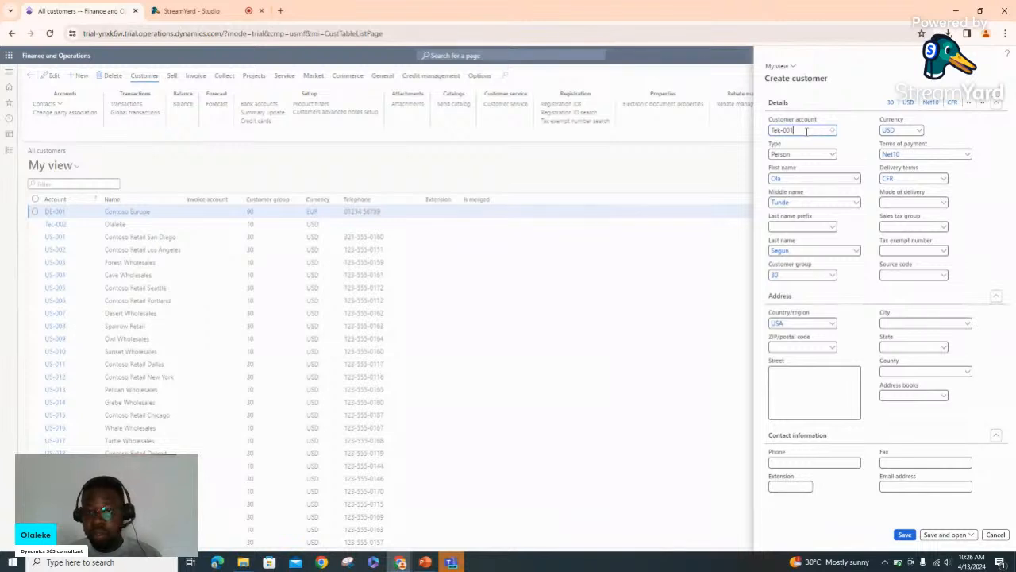
{"action": "left_click", "coordinate": [944, 204]}
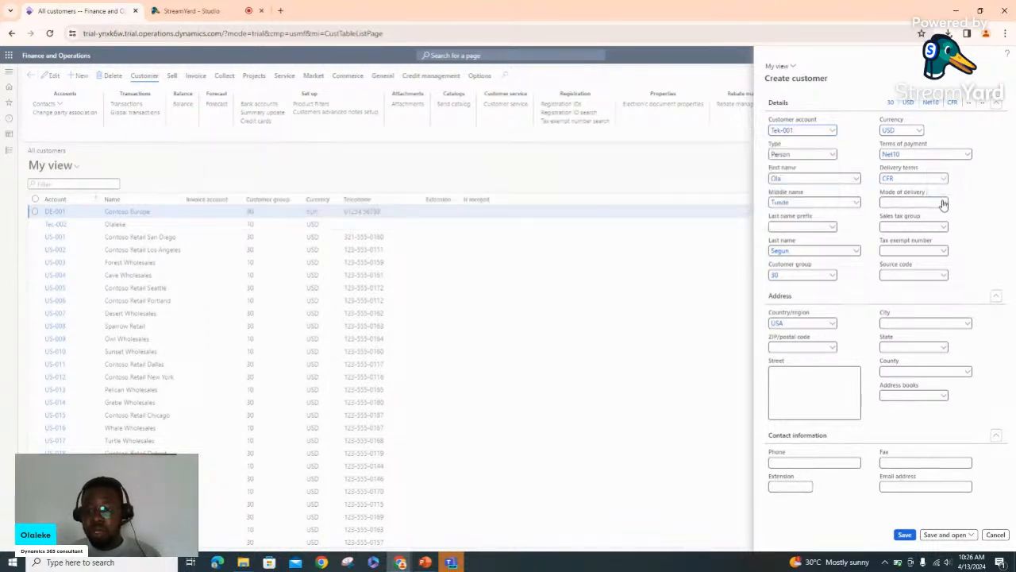
{"action": "left_click", "coordinate": [943, 203]}
{"action": "left_click", "coordinate": [943, 203]}
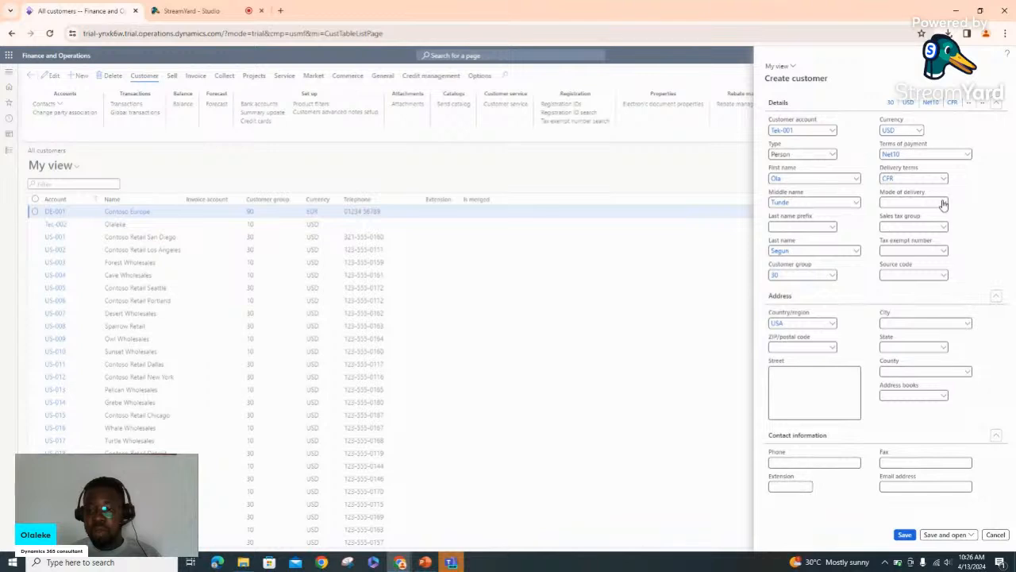
{"action": "left_click", "coordinate": [943, 203]}
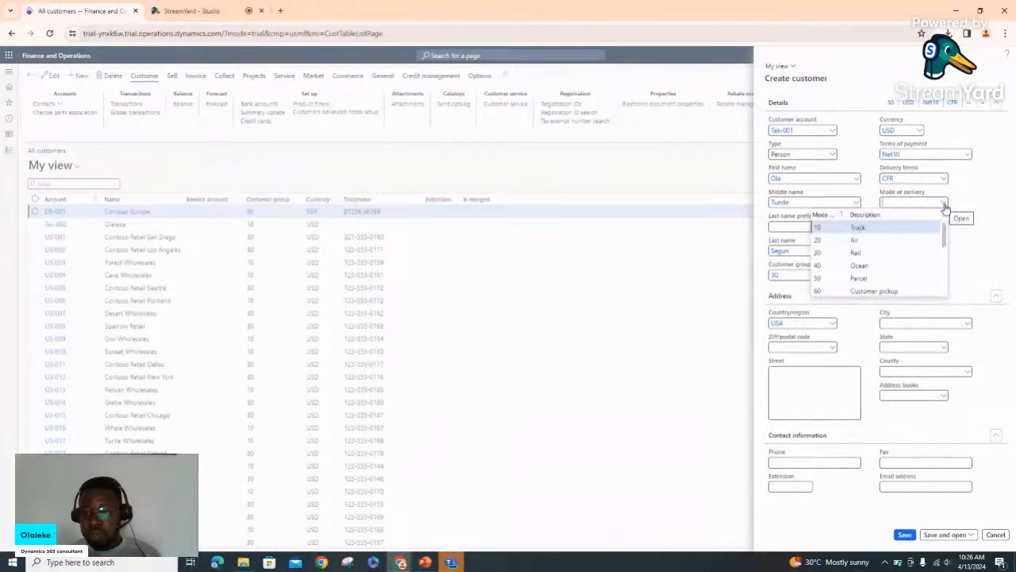
Set mode of delivery to 20 (Air) and sales tax group to CA
{"action": "left_click", "coordinate": [899, 243]}
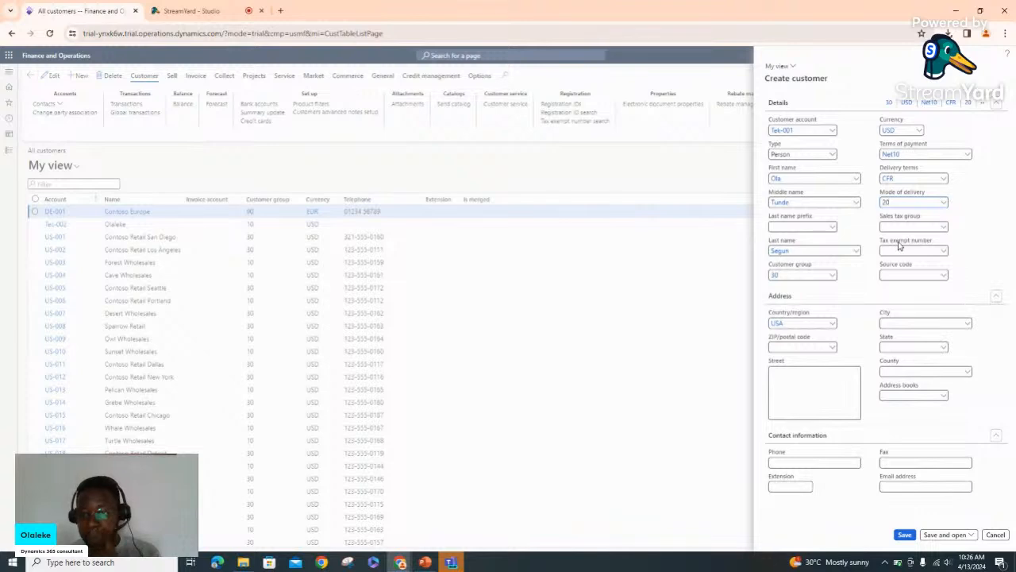
{"action": "left_click", "coordinate": [942, 230]}
{"action": "left_click", "coordinate": [943, 230]}
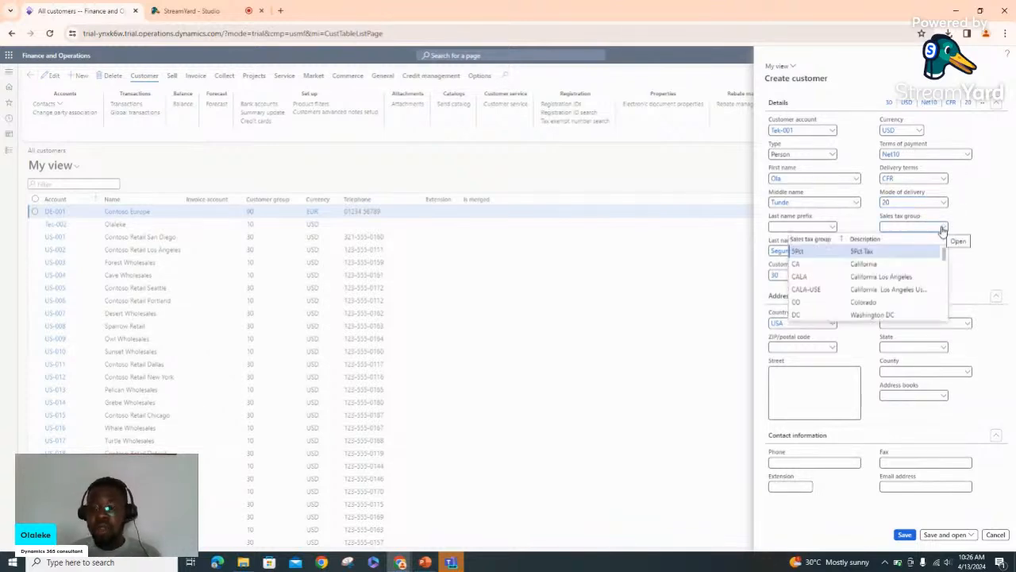
{"action": "left_click", "coordinate": [908, 268]}
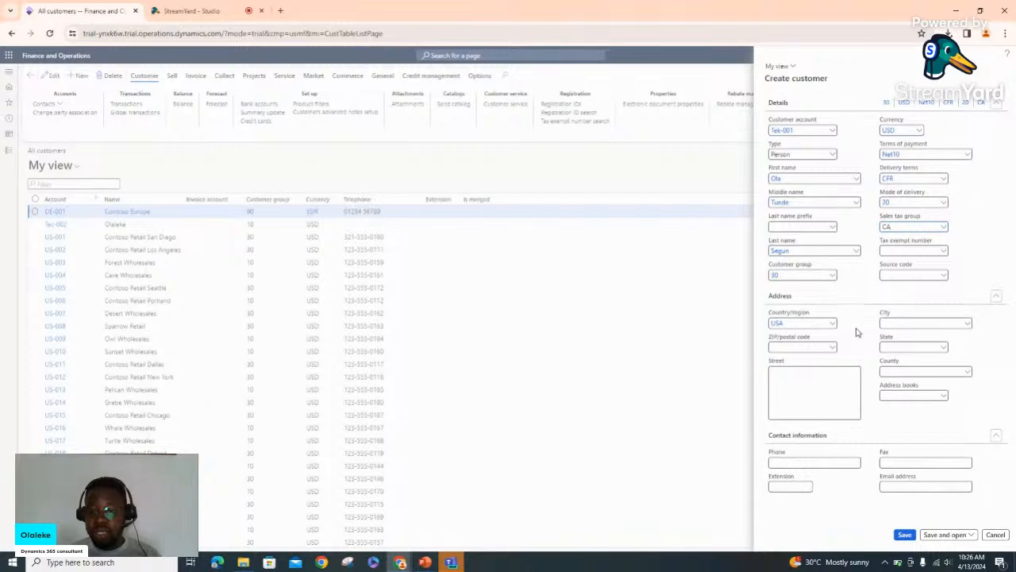
Set the address city to Cold Bay and the county to ANCHORAGE
{"action": "left_click", "coordinate": [968, 325]}
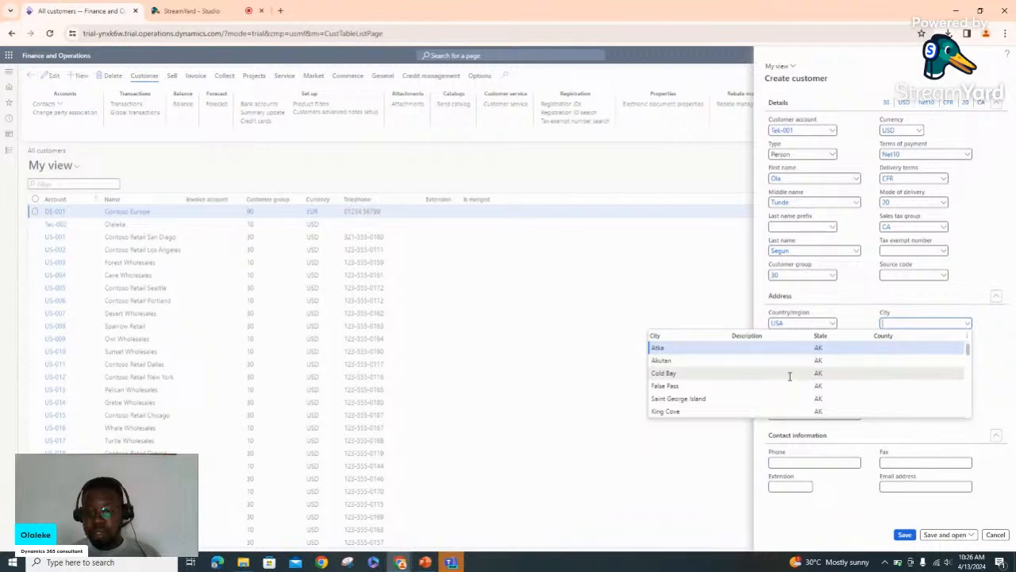
{"action": "left_click", "coordinate": [864, 375]}
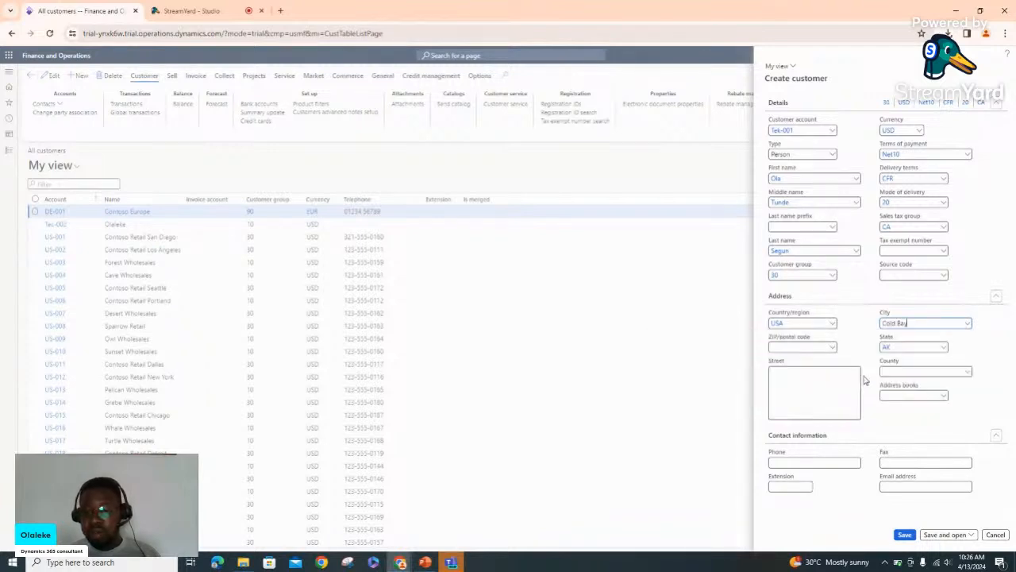
{"action": "left_click", "coordinate": [969, 373]}
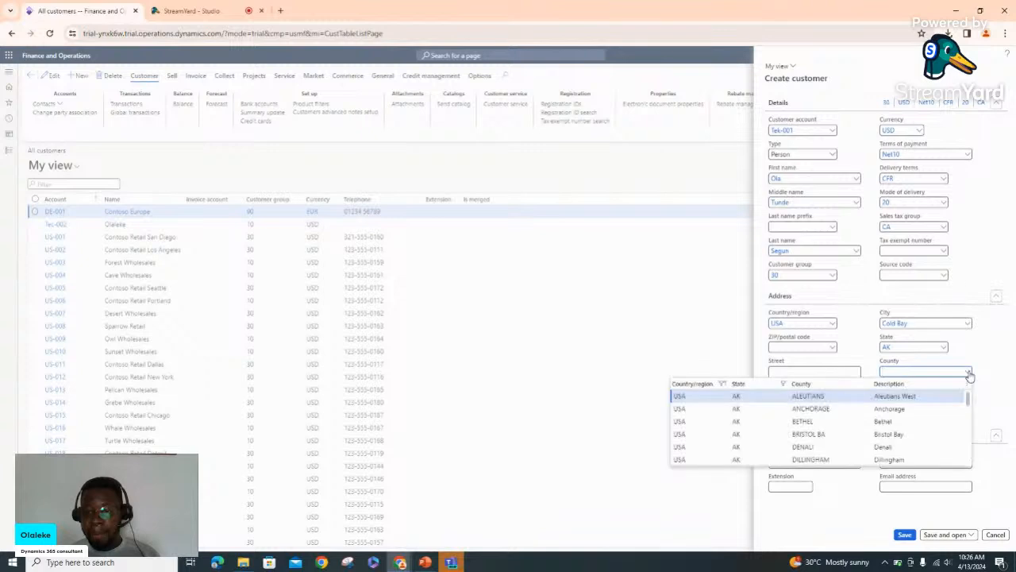
{"action": "left_click", "coordinate": [751, 410]}
{"action": "left_click", "coordinate": [751, 410]}
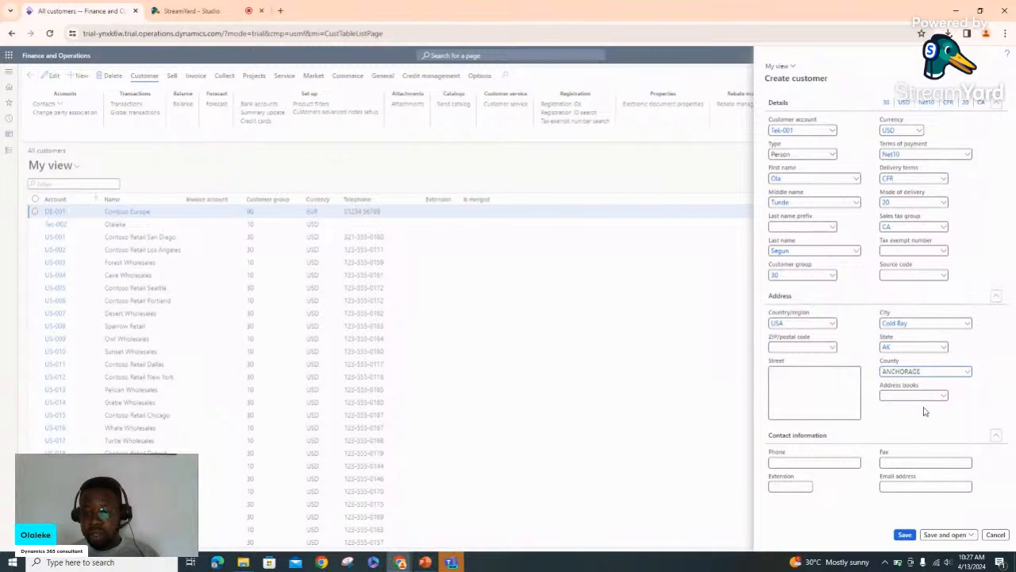
Enter the customer's e-mail address and save the new customer
{"action": "left_click", "coordinate": [902, 486]}
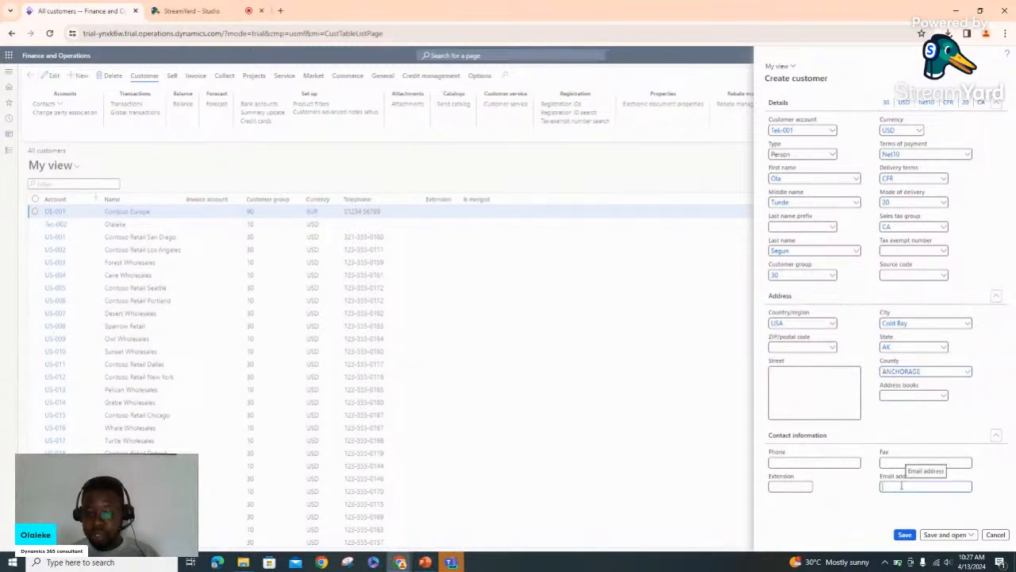
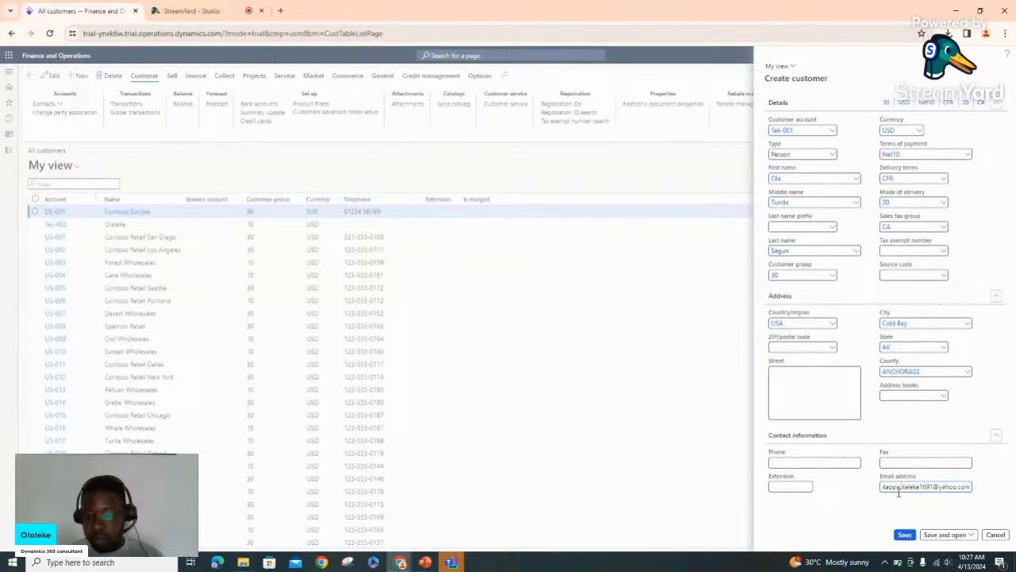
{"action": "left_click", "coordinate": [905, 535]}
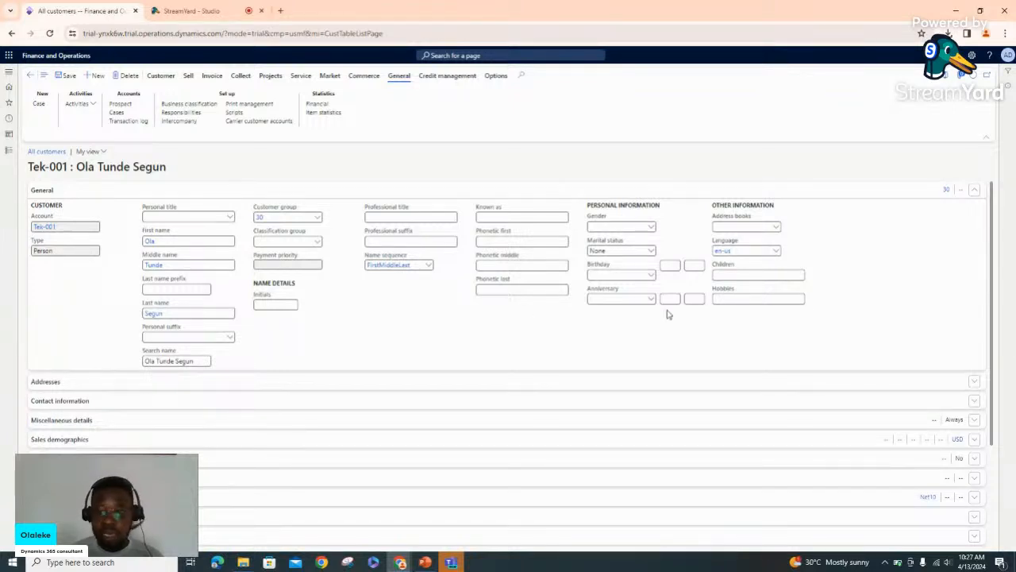
Collapse the General section on the saved customer's page
{"action": "left_click", "coordinate": [976, 193]}
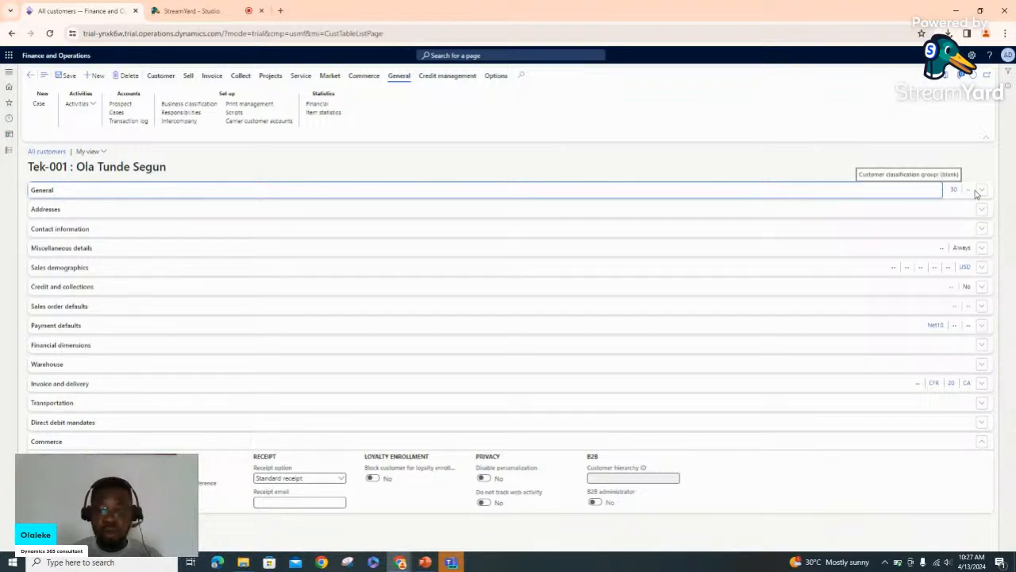
Check the Cold Bay address under Addresses, then expand Contact information showing the e-mail
{"action": "left_click", "coordinate": [987, 212]}
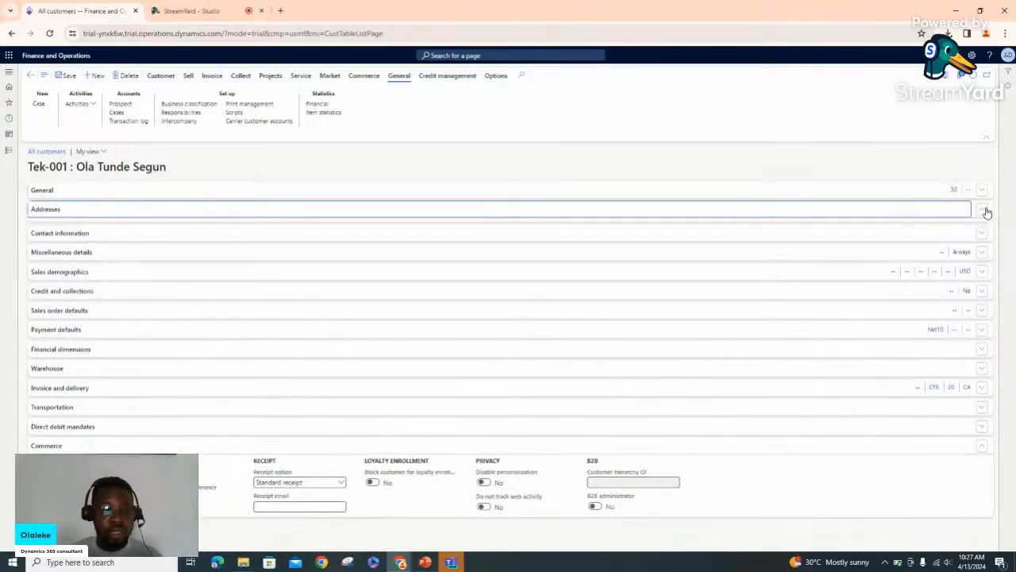
{"action": "left_click", "coordinate": [987, 212]}
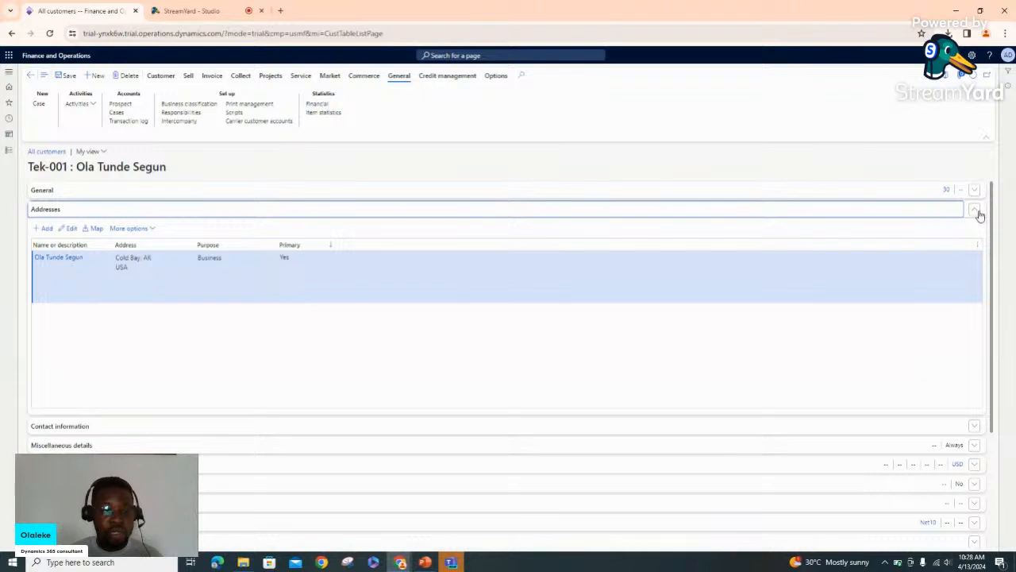
{"action": "left_click", "coordinate": [978, 212]}
{"action": "left_click", "coordinate": [981, 232]}
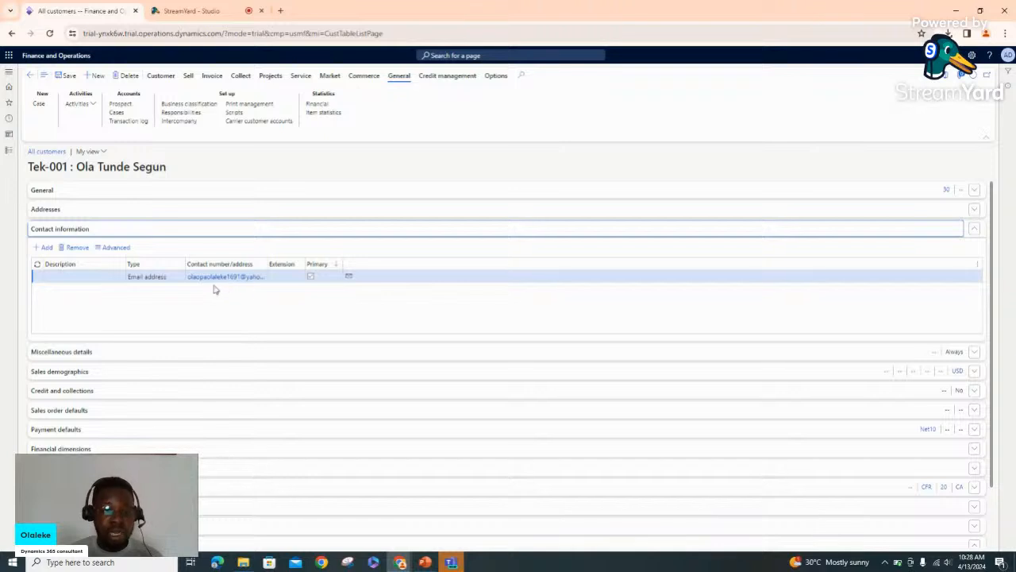
Collapse Contact information and expand the Sales demographics section
{"action": "left_click", "coordinate": [973, 232]}
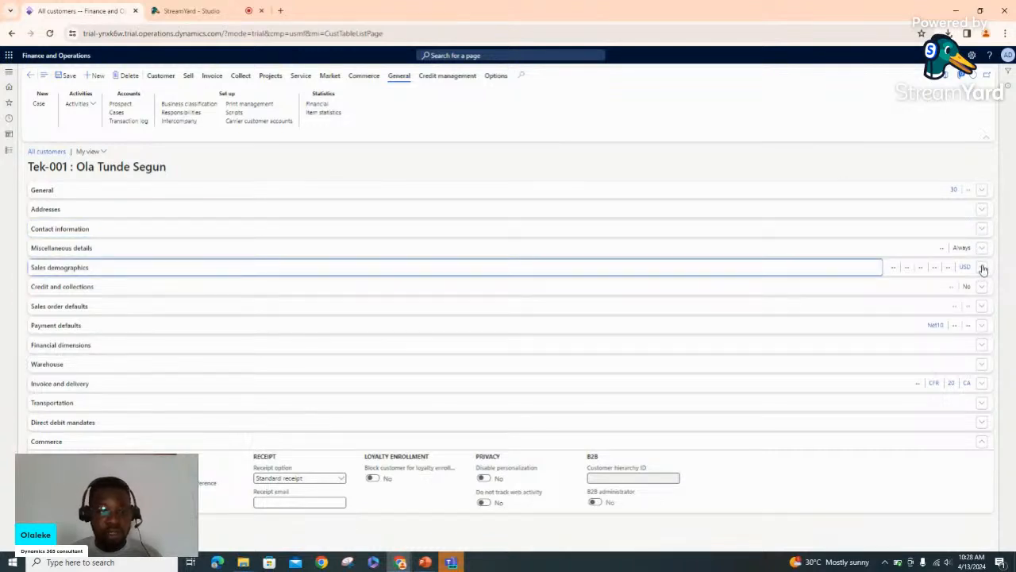
{"action": "left_click", "coordinate": [982, 268]}
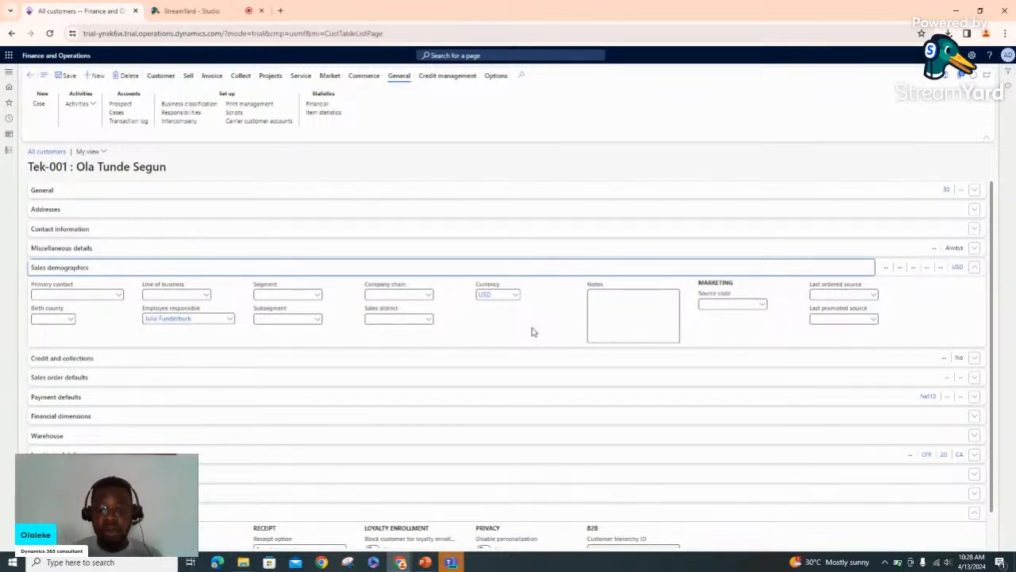
Collapse Sales demographics and expand the Credit and collections section
{"action": "left_click", "coordinate": [975, 272]}
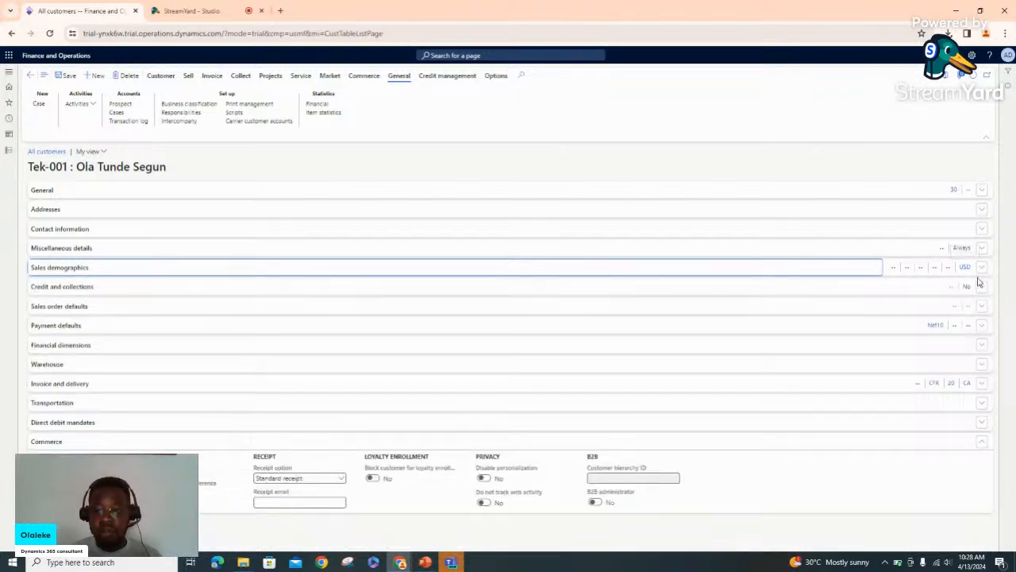
{"action": "left_click", "coordinate": [982, 289]}
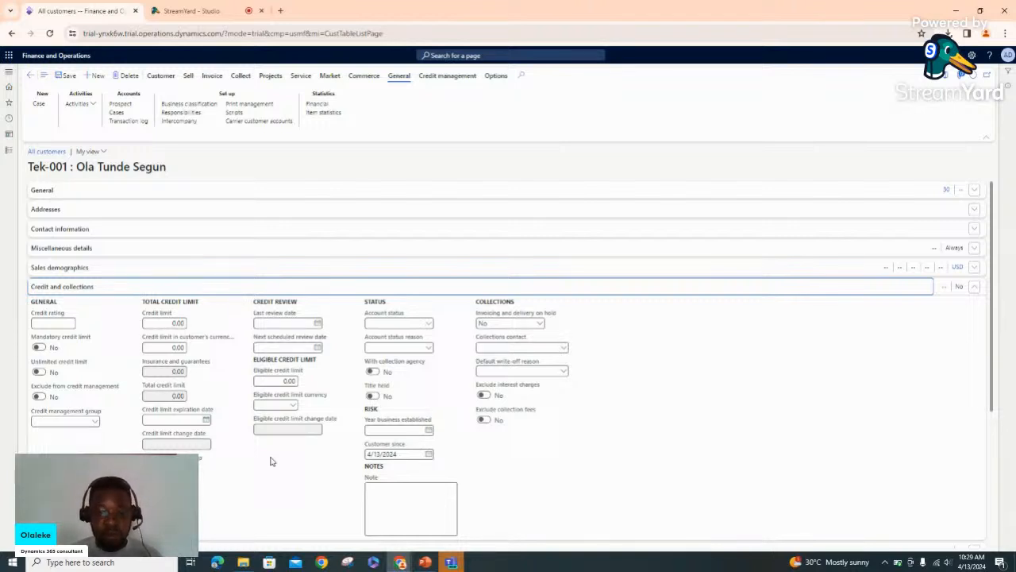
{"action": "scroll", "coordinate": [270, 461], "scroll_direction": "down", "scroll_amount": 1}
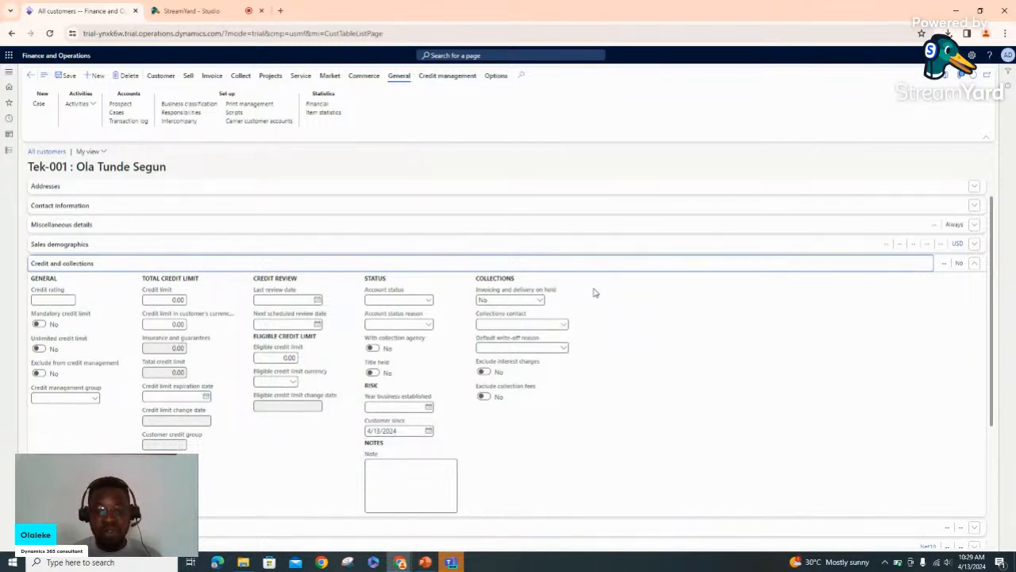
Try Invoice and All for invoicing and delivery on hold, reset it to No, and collapse
{"action": "left_click", "coordinate": [541, 301]}
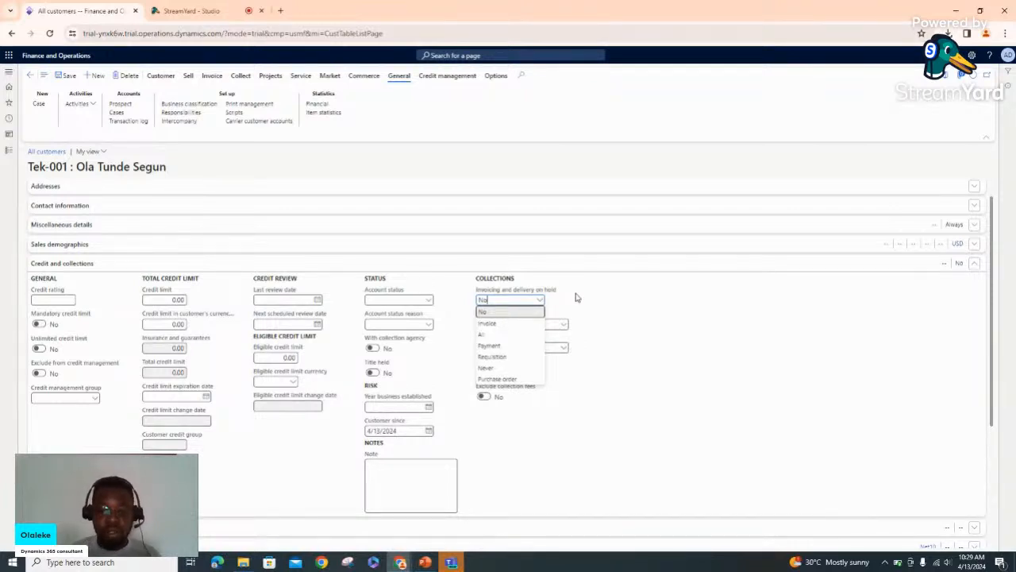
{"action": "left_click", "coordinate": [520, 326]}
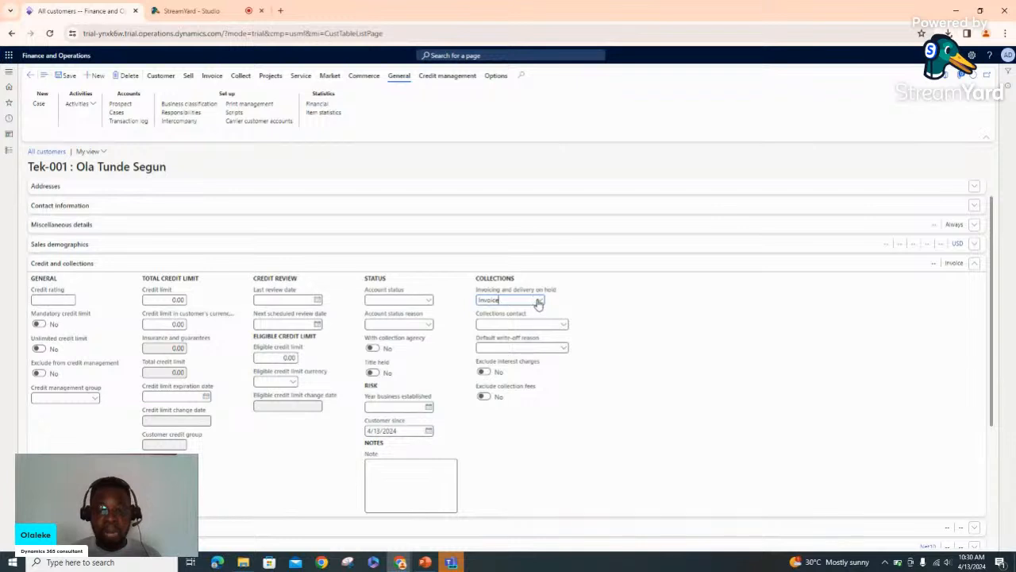
{"action": "left_click", "coordinate": [539, 301]}
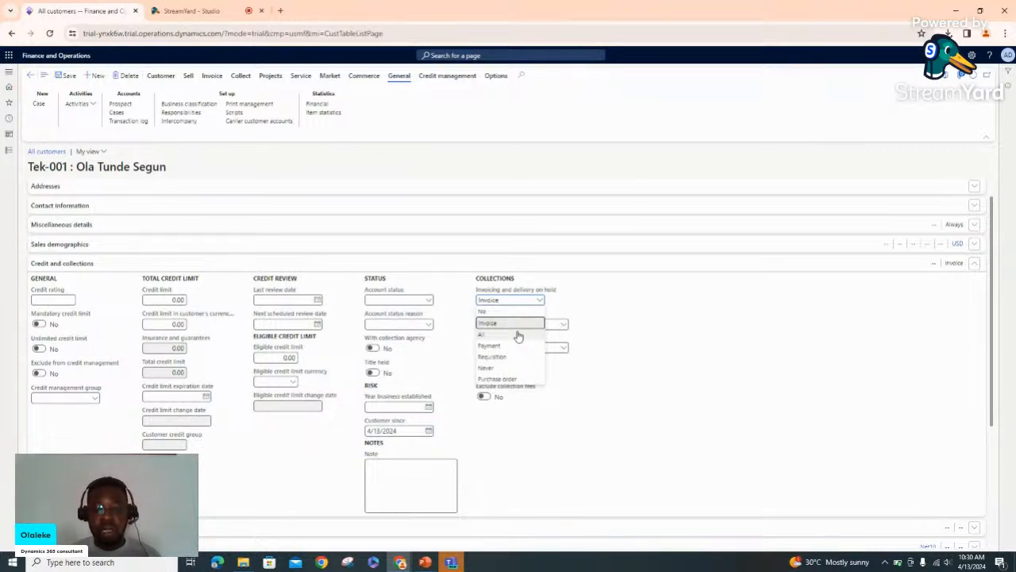
{"action": "left_click", "coordinate": [517, 334]}
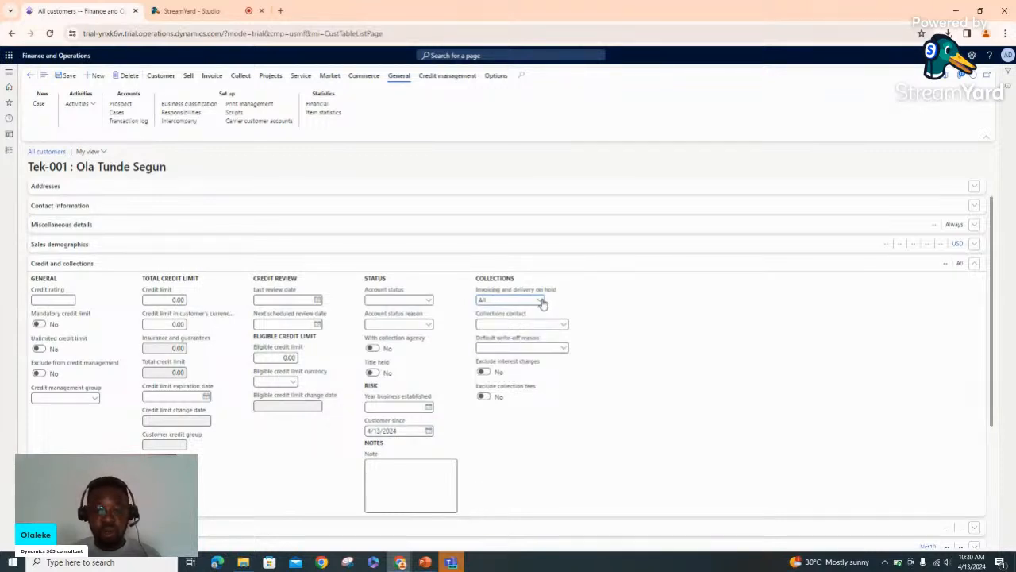
{"action": "left_click", "coordinate": [542, 301]}
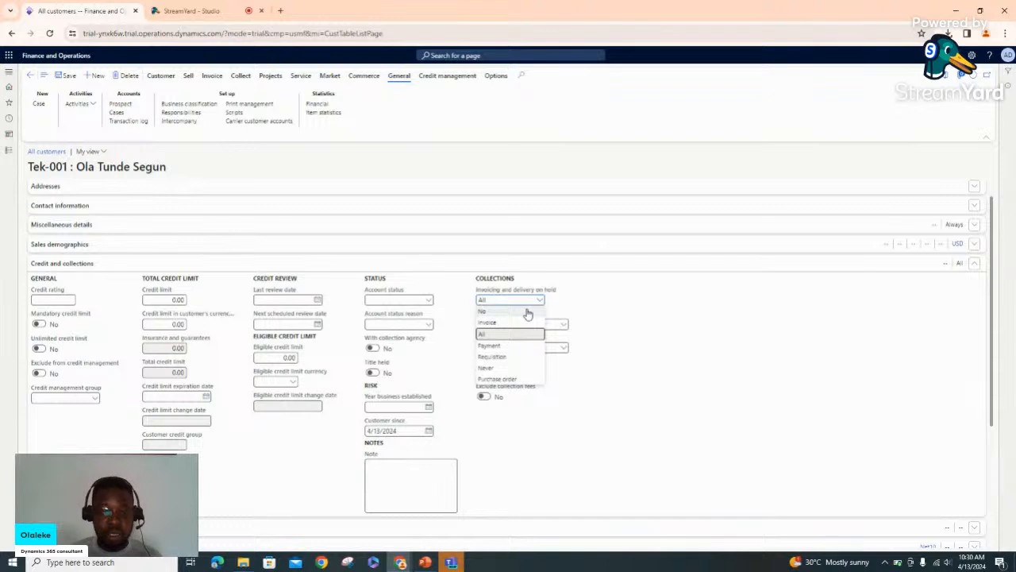
{"action": "left_click", "coordinate": [527, 312]}
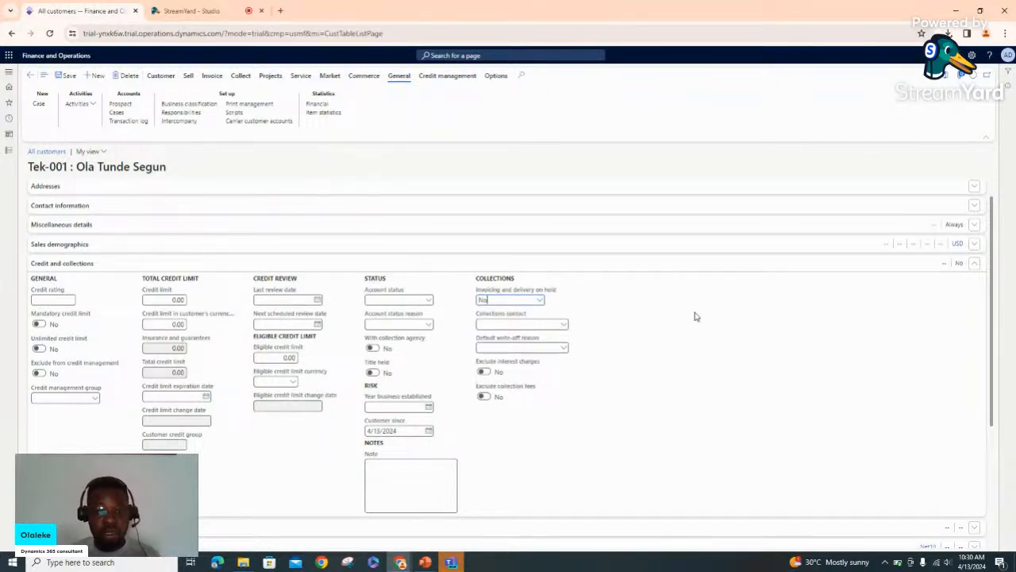
{"action": "scroll", "coordinate": [695, 316], "scroll_direction": "down", "scroll_amount": 1}
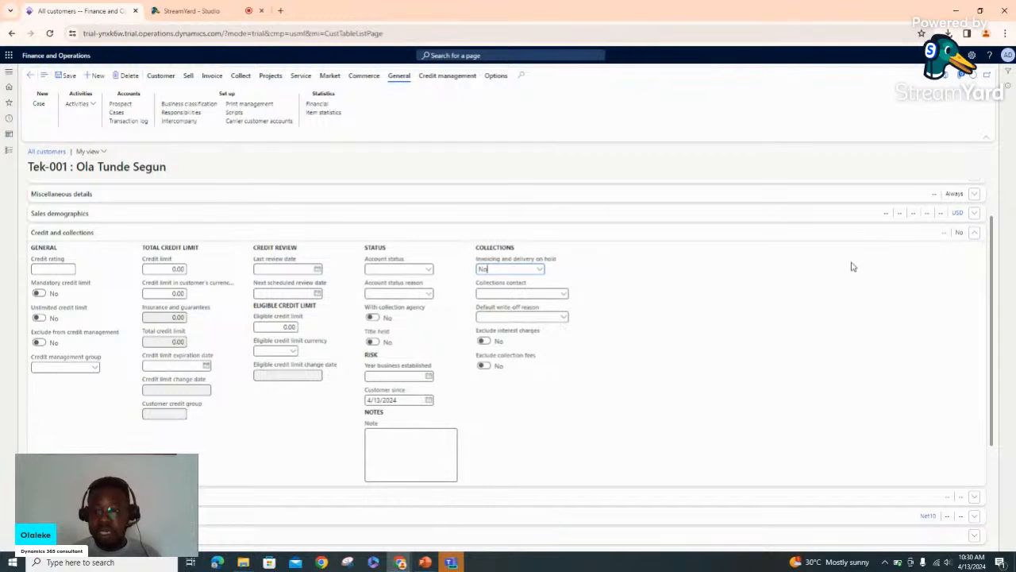
{"action": "left_click", "coordinate": [973, 236]}
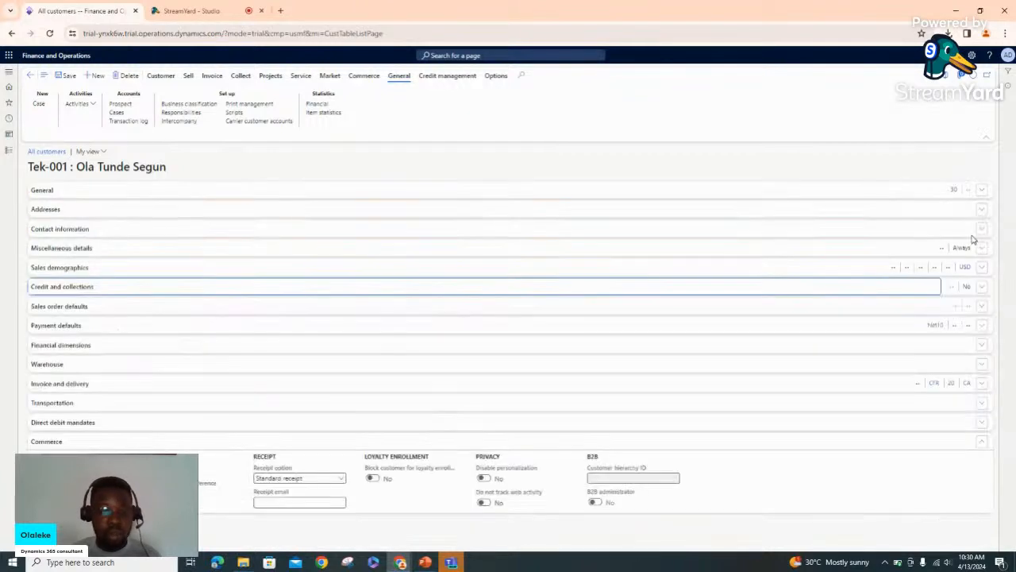
{"action": "left_click", "coordinate": [981, 309]}
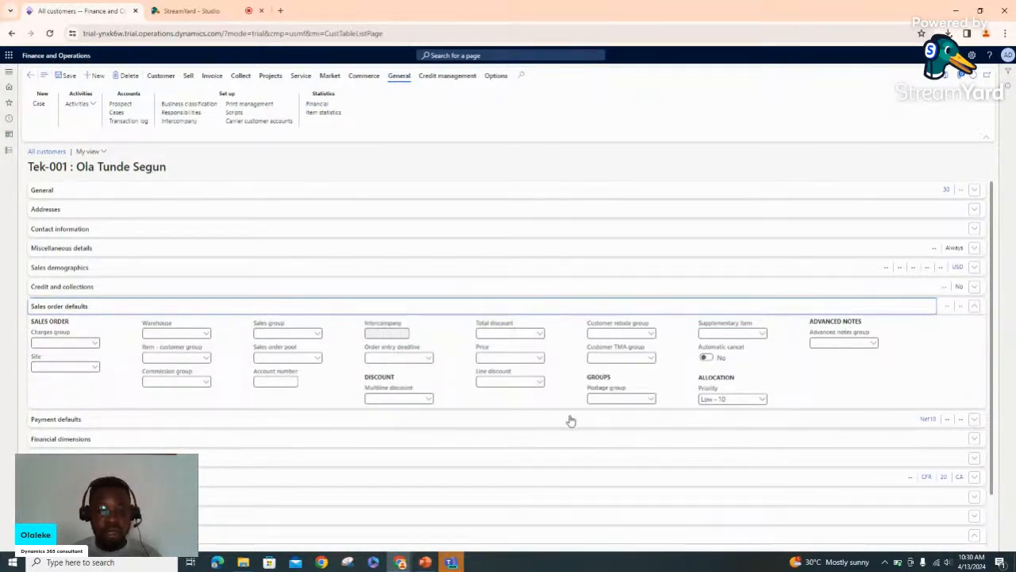
{"action": "left_click", "coordinate": [205, 336]}
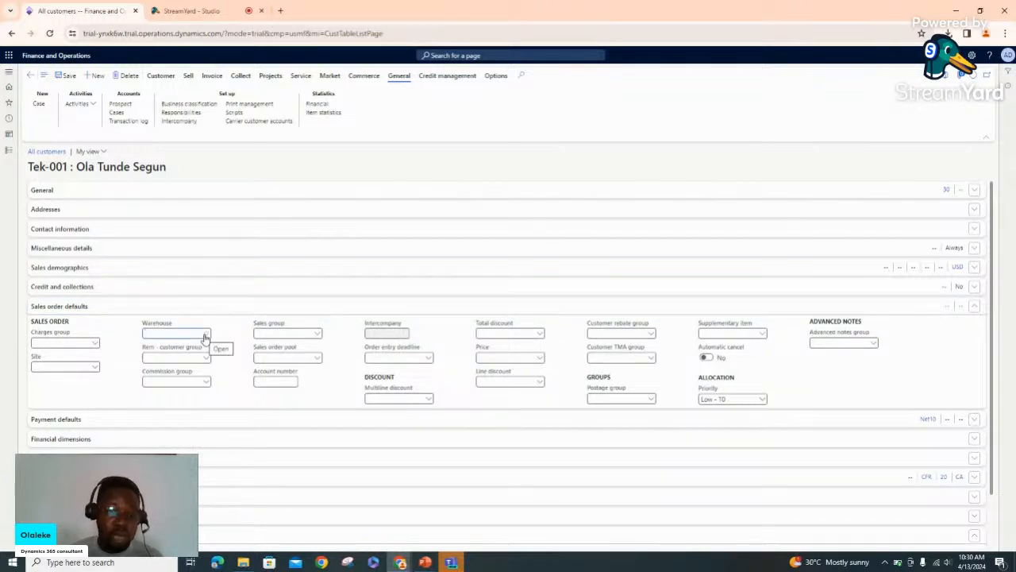
{"action": "left_click", "coordinate": [204, 336]}
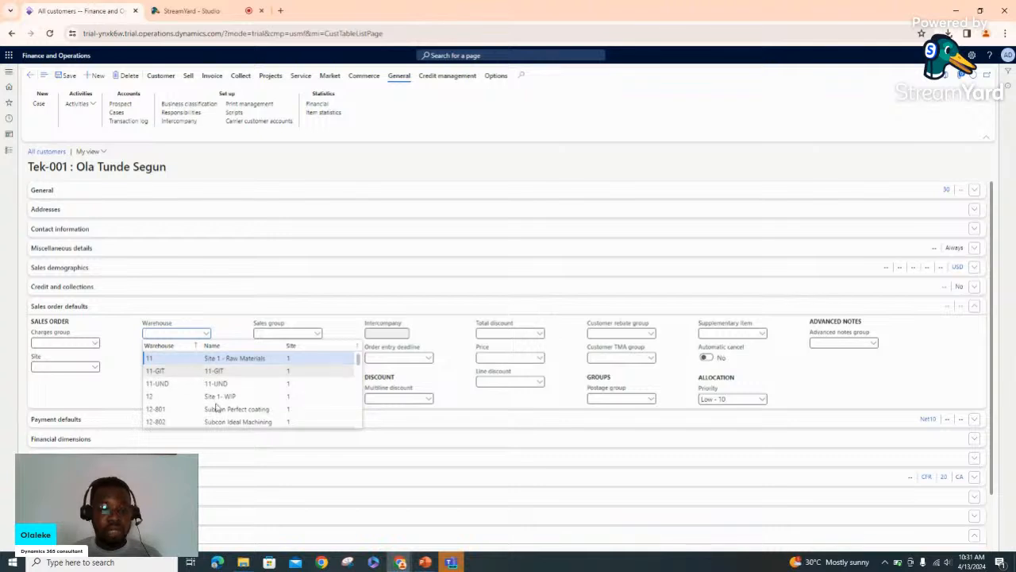
{"action": "left_click", "coordinate": [118, 405]}
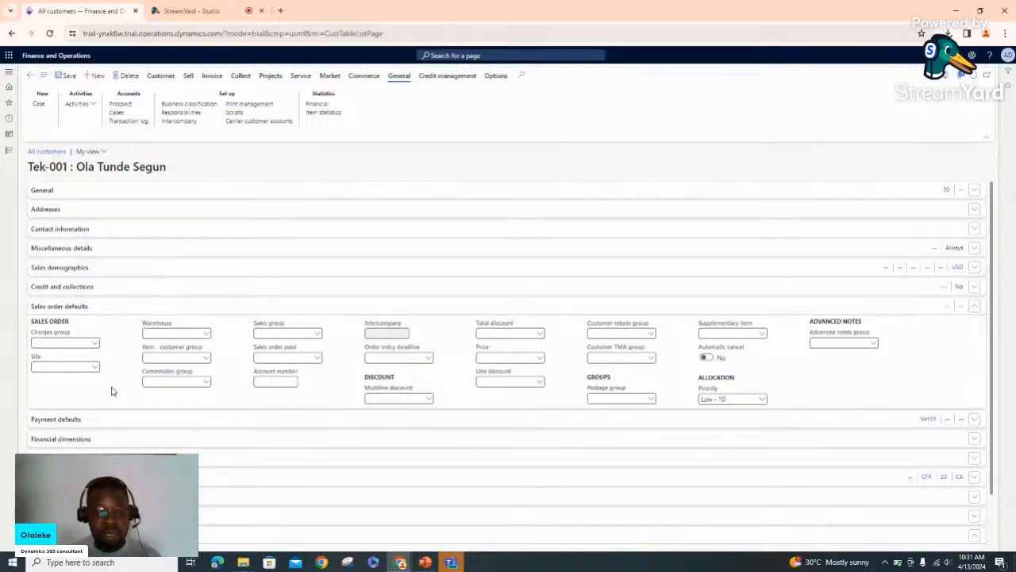
Set sales order defaults to site 1, warehouse 12 and sales group 01, then collapse the section
{"action": "left_click", "coordinate": [93, 368]}
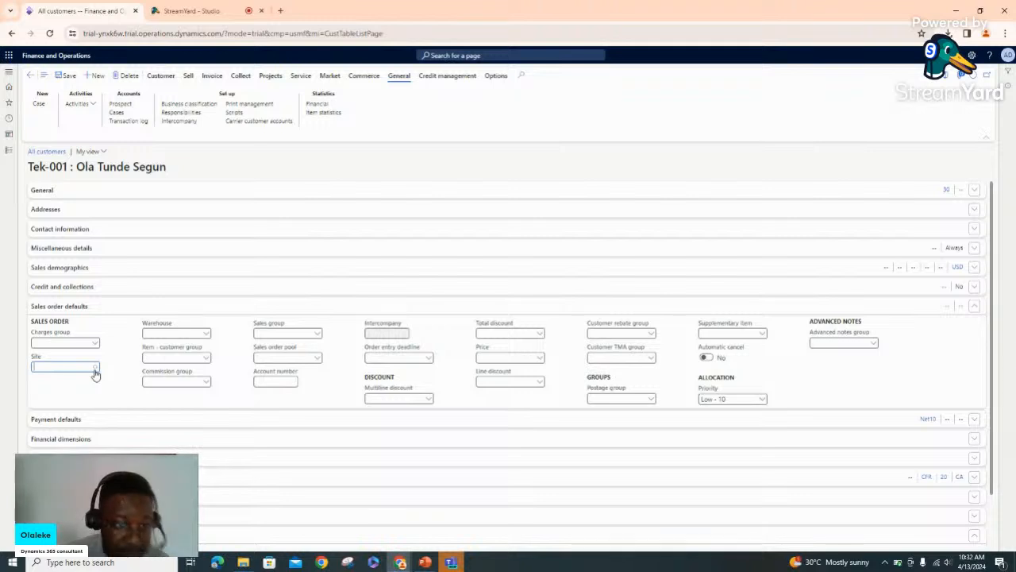
{"action": "left_click", "coordinate": [94, 368]}
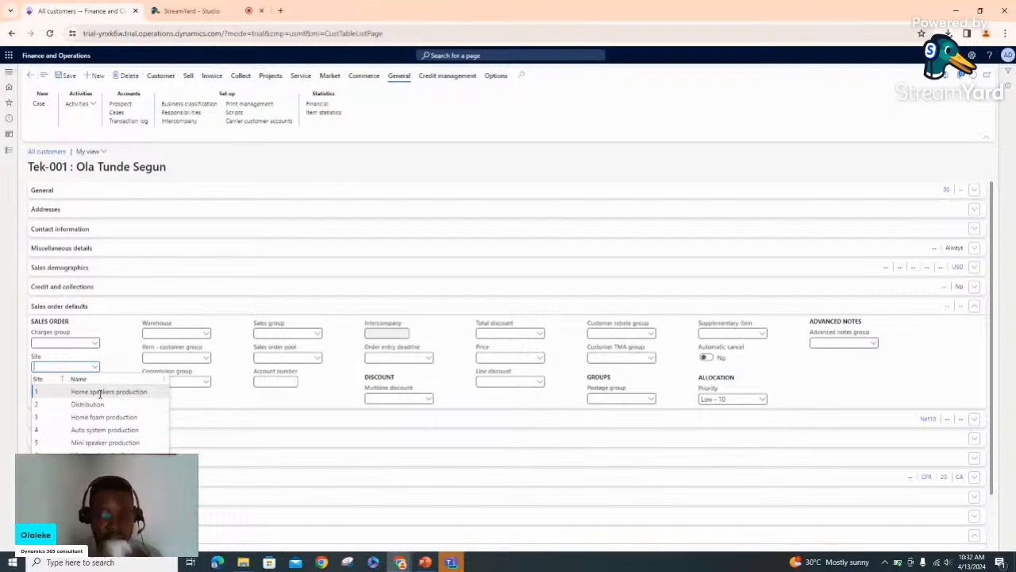
{"action": "left_click", "coordinate": [100, 392]}
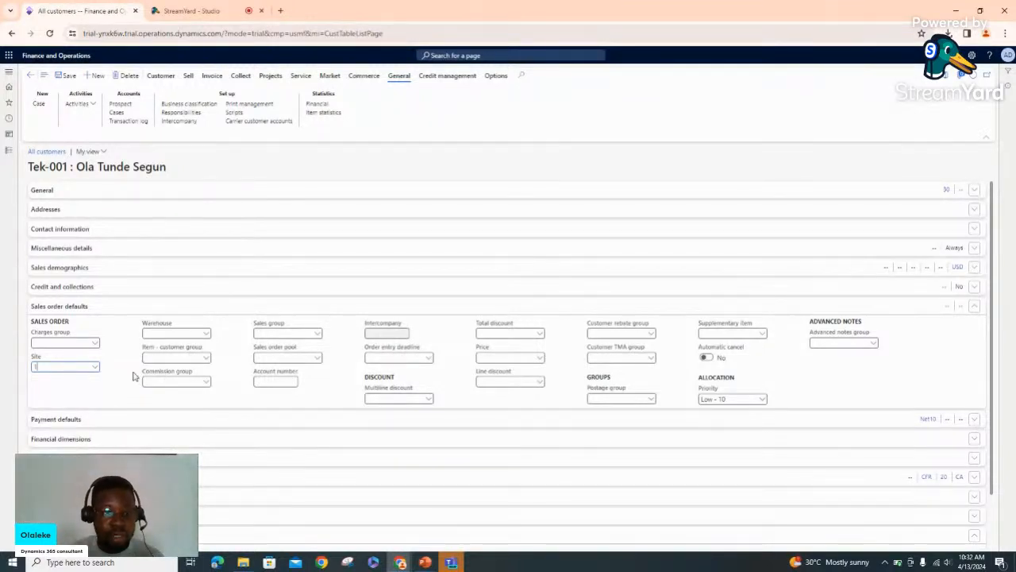
{"action": "left_click", "coordinate": [207, 335]}
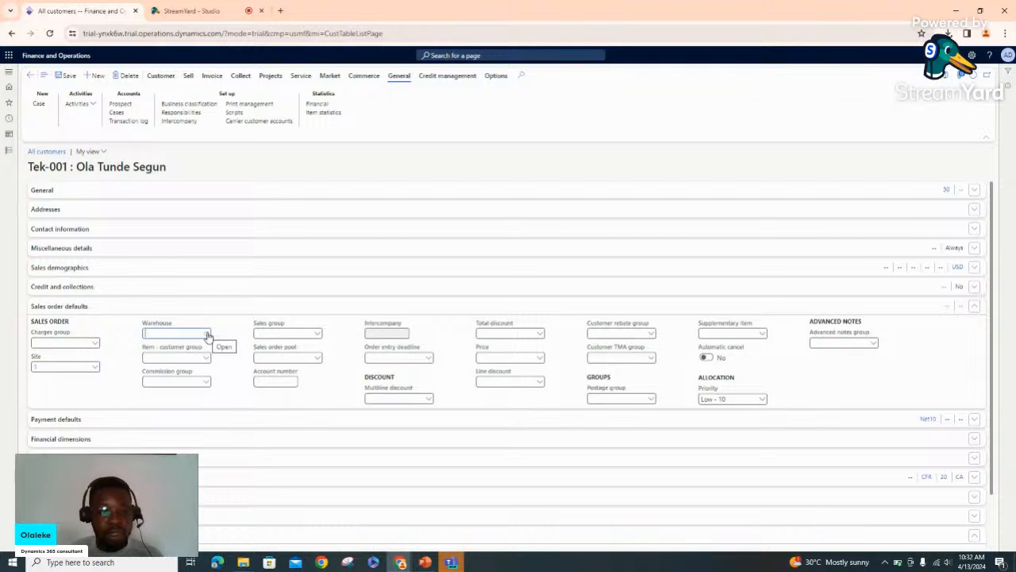
{"action": "left_click", "coordinate": [207, 333]}
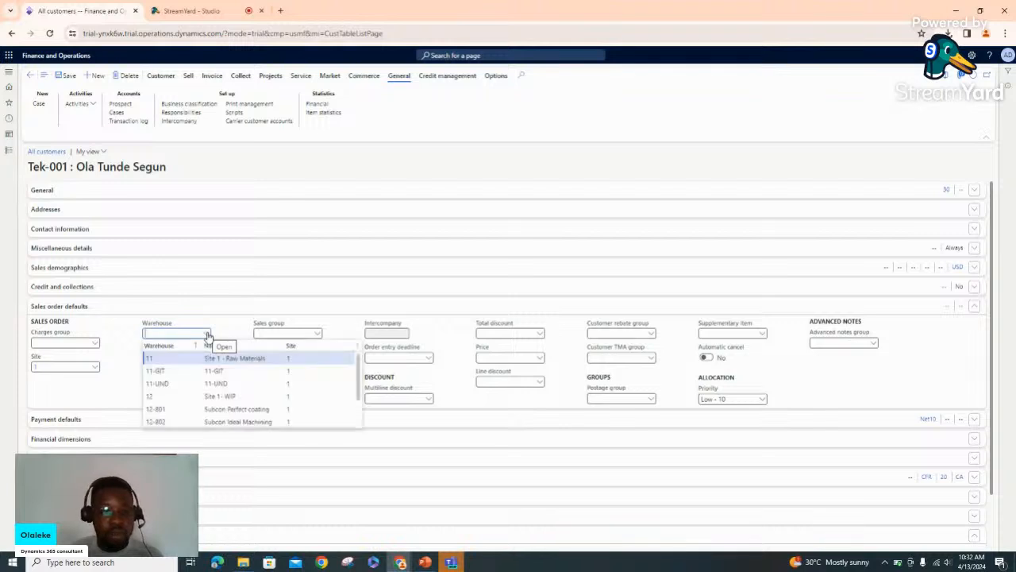
{"action": "left_click", "coordinate": [237, 397]}
{"action": "left_click", "coordinate": [236, 400]}
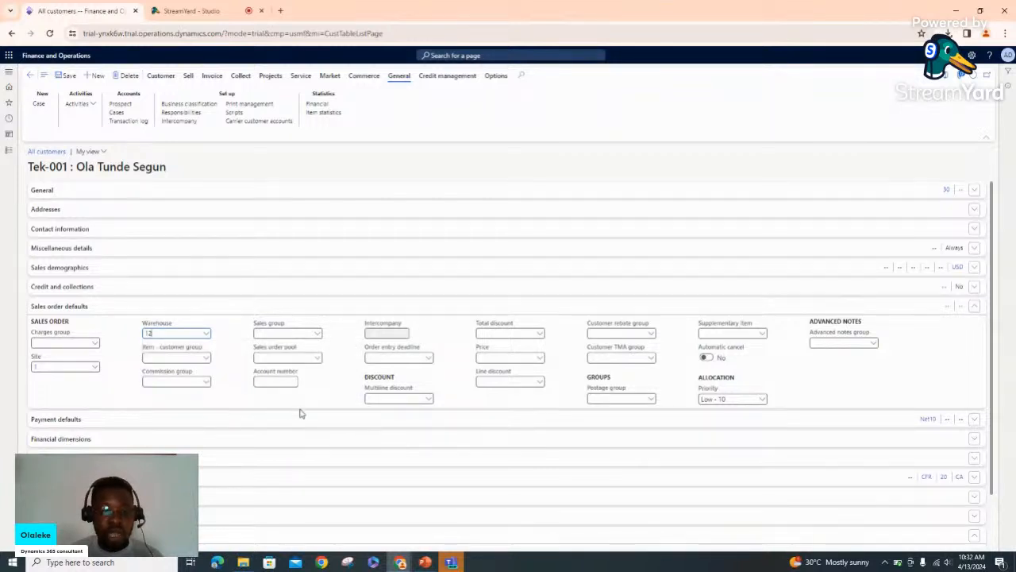
{"action": "left_click", "coordinate": [317, 340]}
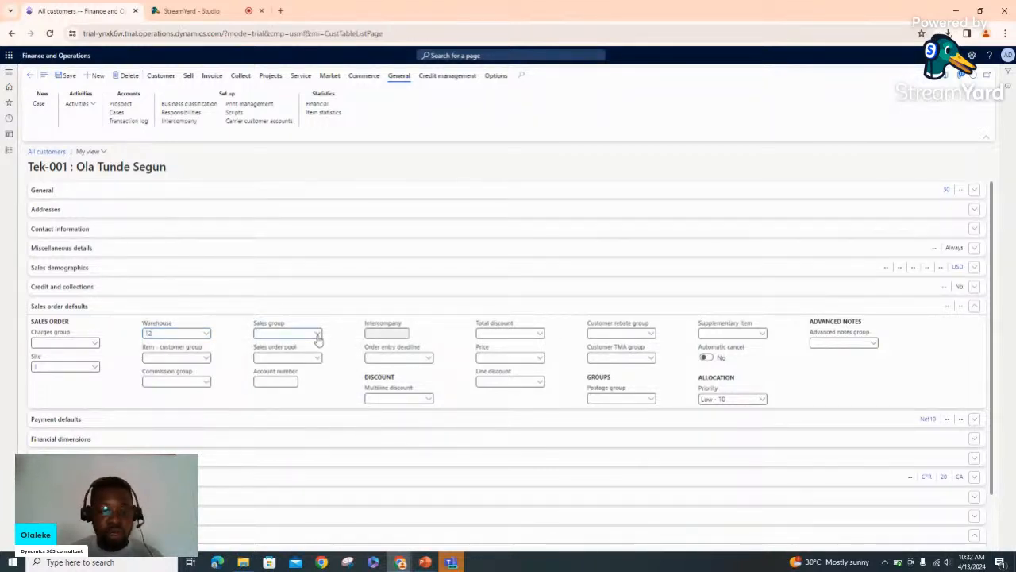
{"action": "left_click", "coordinate": [318, 338]}
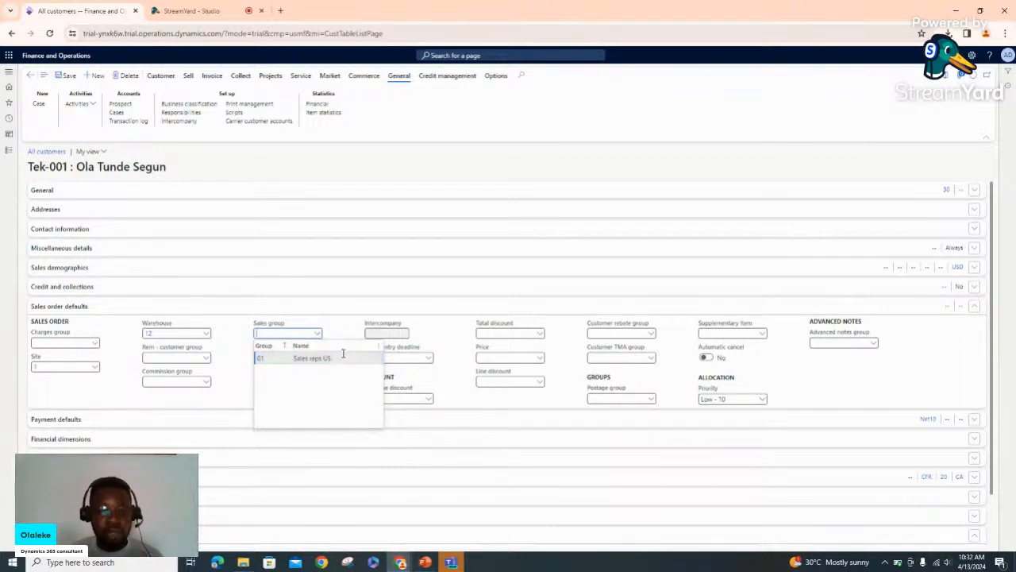
{"action": "left_click", "coordinate": [344, 358]}
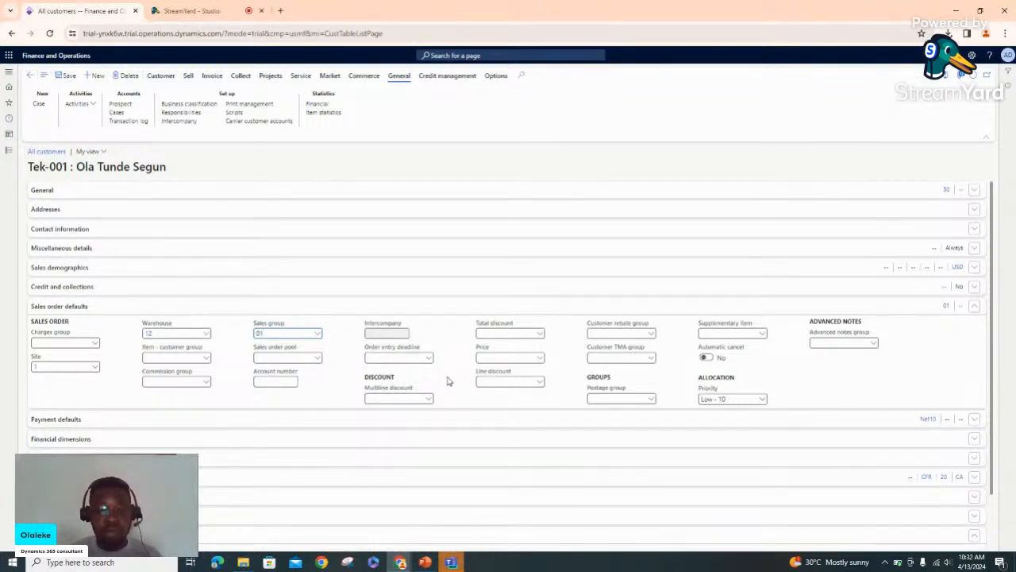
{"action": "left_click", "coordinate": [976, 308]}
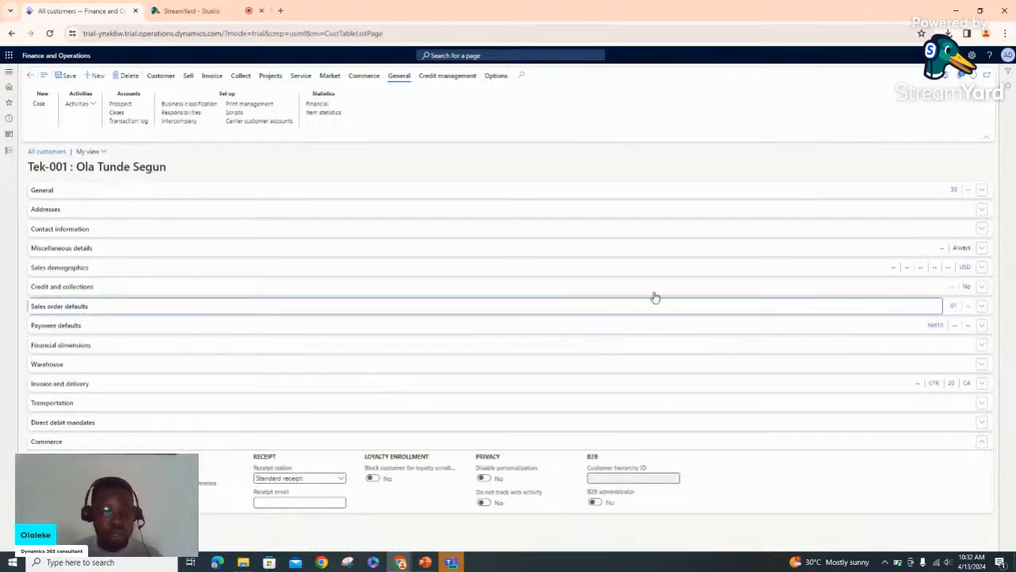
Review the Financial dimensions section, collapse it, and save the customer record
{"action": "left_click", "coordinate": [555, 352]}
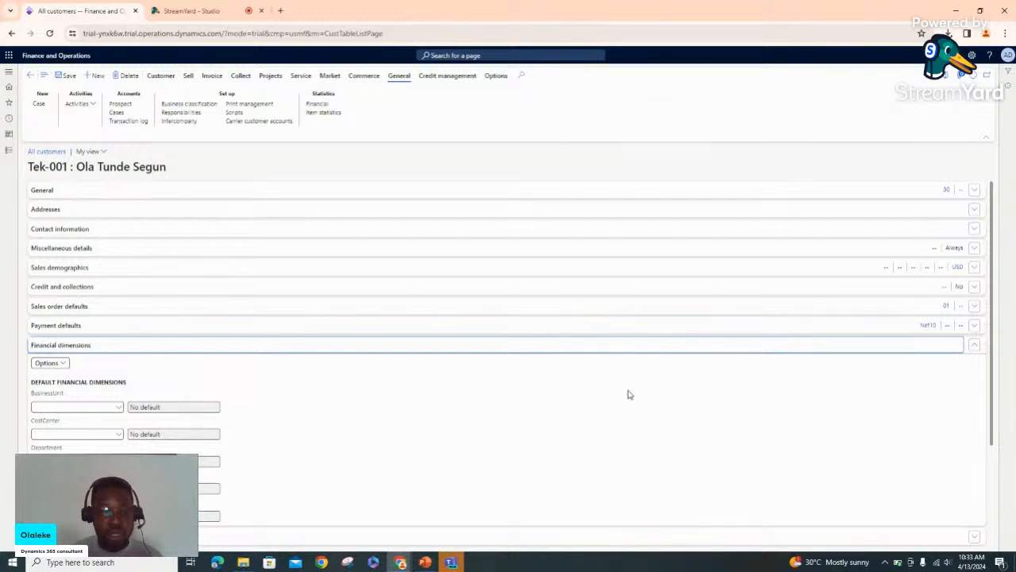
{"action": "scroll", "coordinate": [630, 395], "scroll_direction": "down", "scroll_amount": 2}
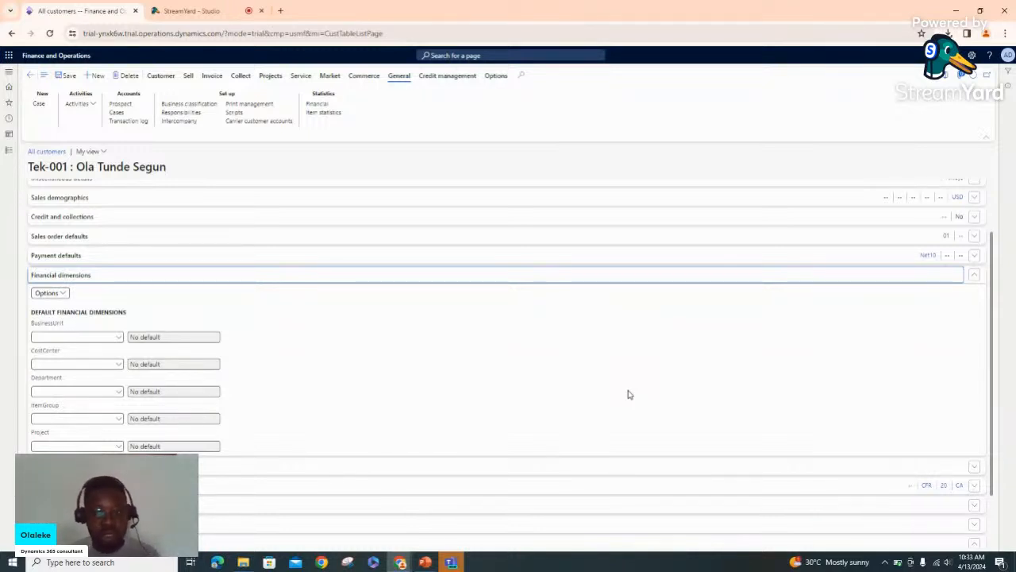
{"action": "left_click", "coordinate": [975, 276]}
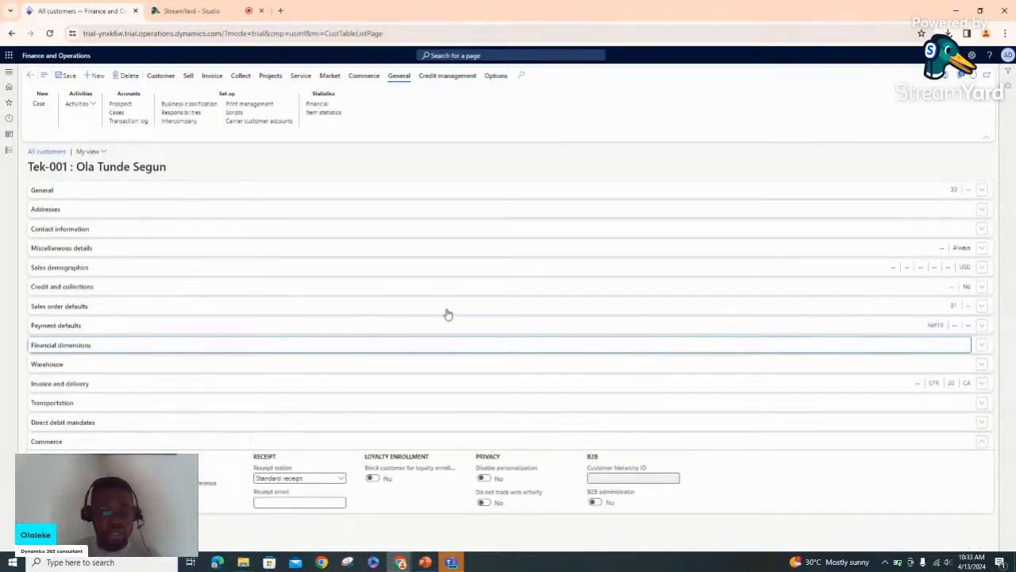
{"action": "left_click", "coordinate": [67, 78]}
{"action": "left_click", "coordinate": [67, 77]}
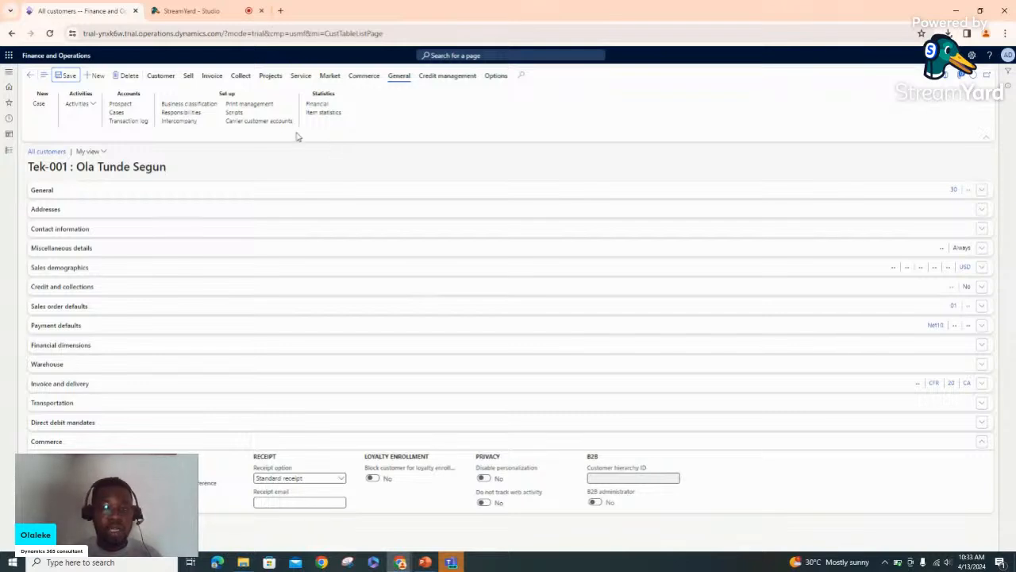
Create a new sales order for this customer from the Sell actions
{"action": "left_click", "coordinate": [190, 80]}
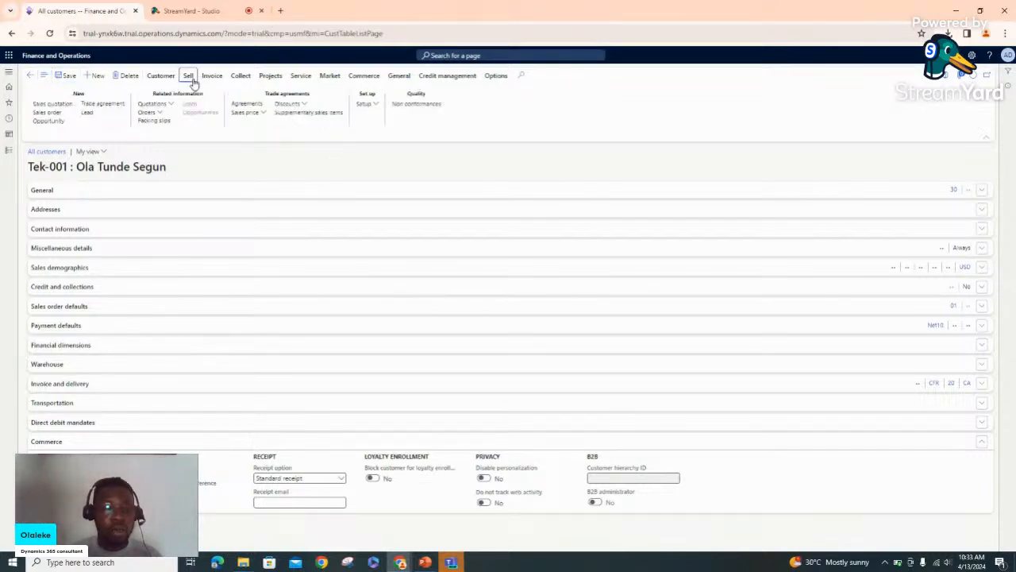
{"action": "left_click", "coordinate": [49, 114]}
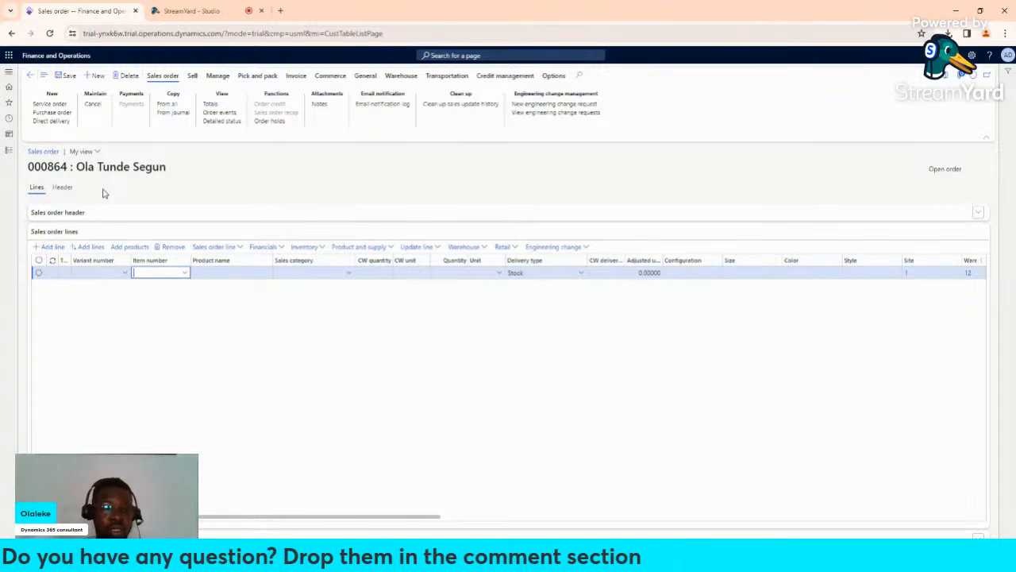
Review the order's Header view, then return to Lines with the Sales order header FastTab expanded
{"action": "left_click", "coordinate": [61, 189]}
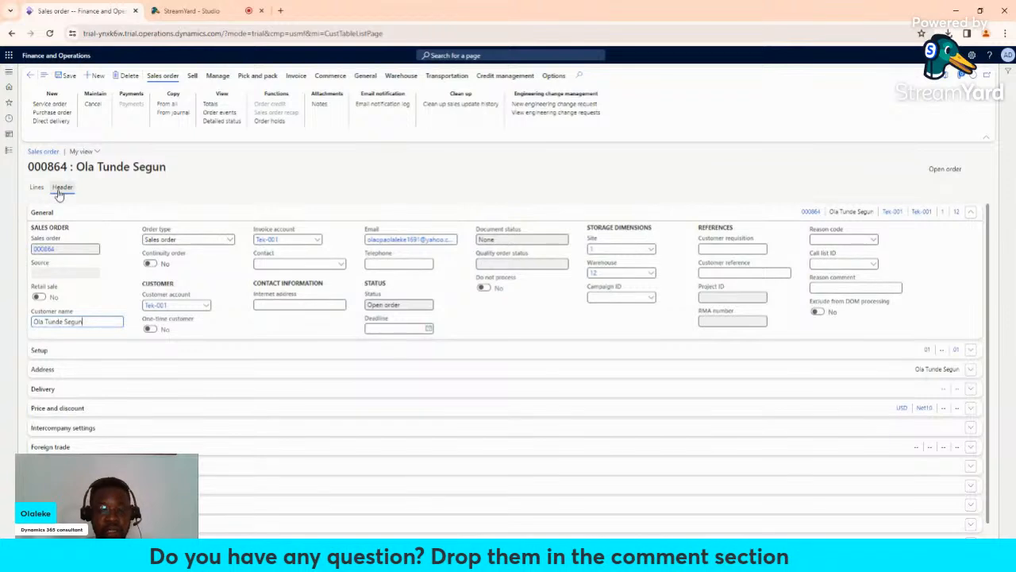
{"action": "left_click", "coordinate": [39, 190]}
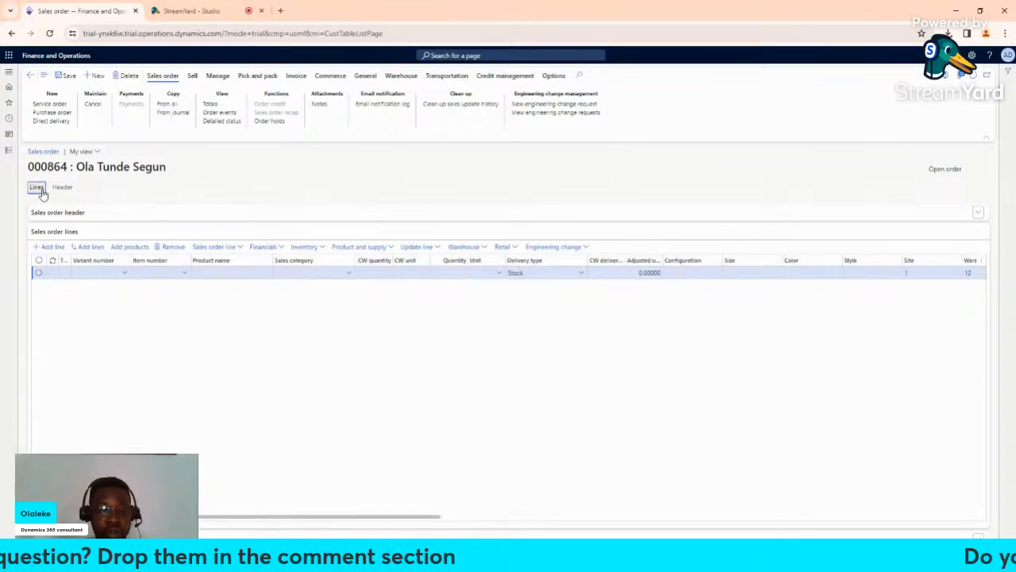
{"action": "left_click", "coordinate": [58, 212]}
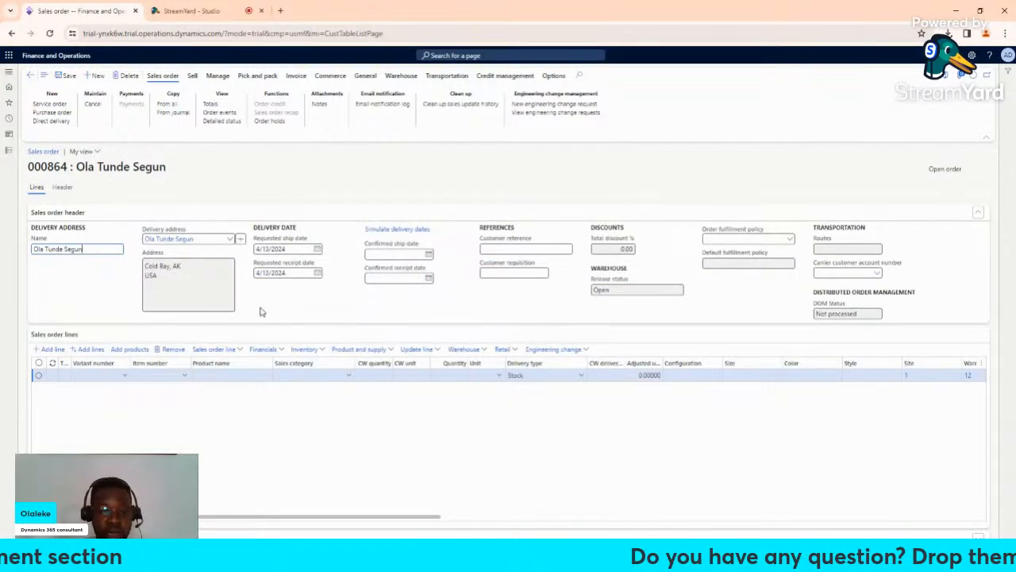
Choose item 1000 (Surface Pro 128 GB) as the first order line's item number
{"action": "left_click", "coordinate": [188, 382]}
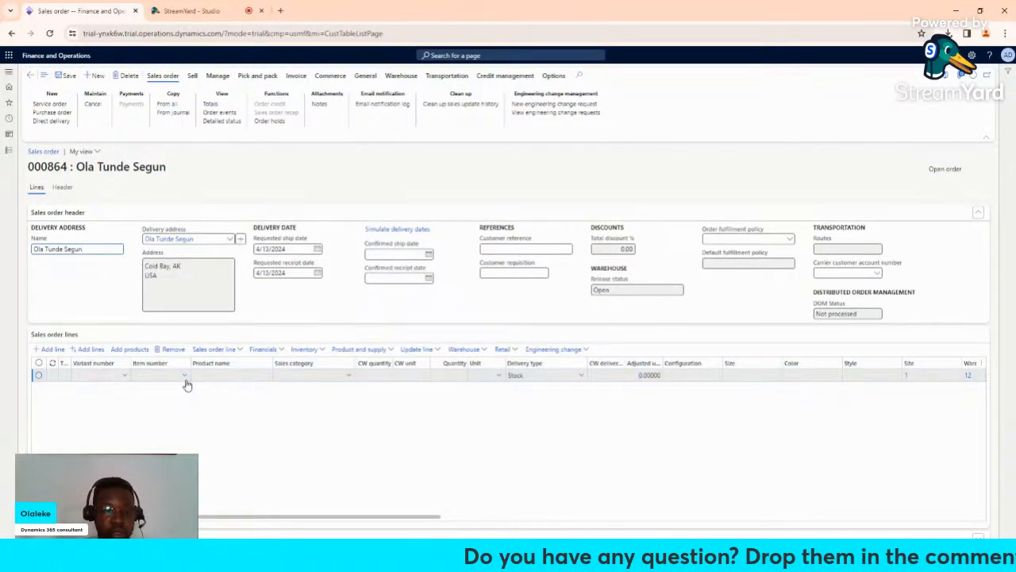
{"action": "left_click", "coordinate": [187, 384]}
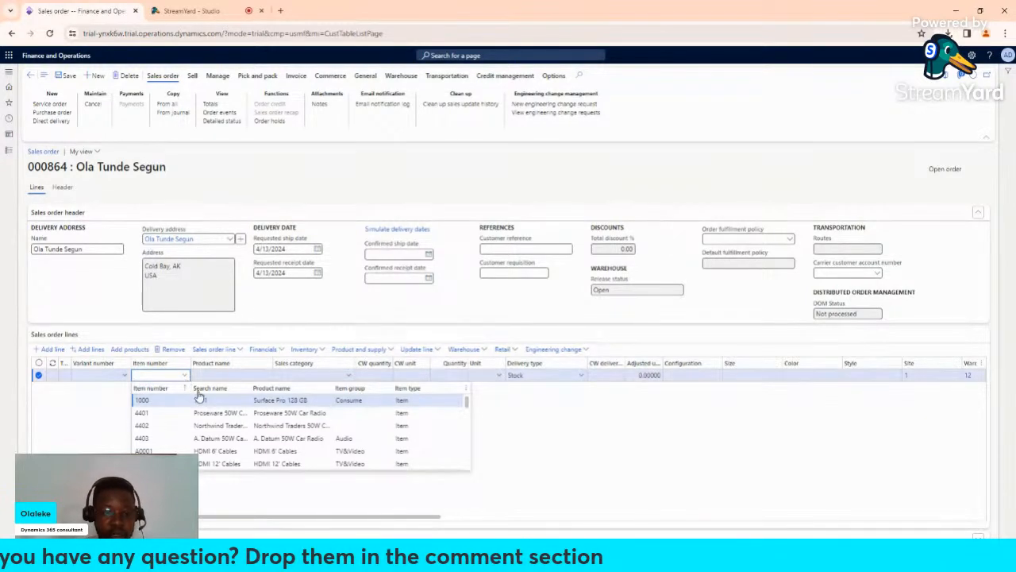
{"action": "left_click", "coordinate": [203, 403]}
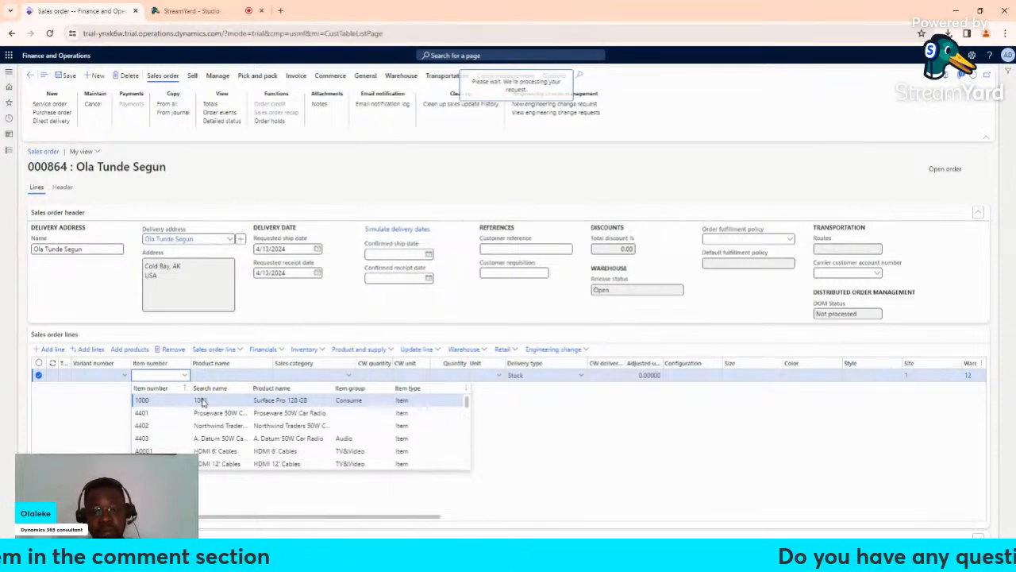
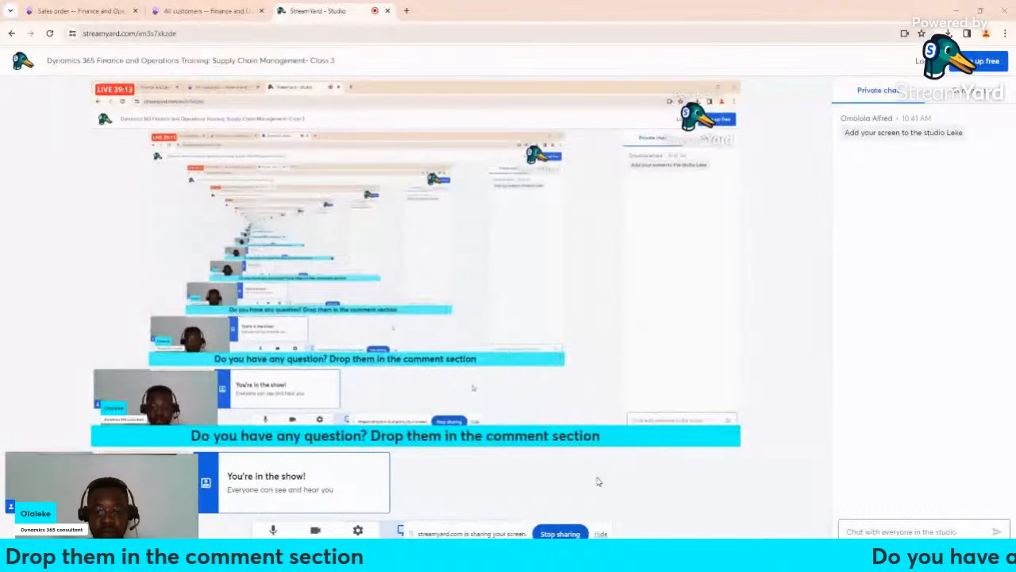
Hide Chrome's screen-sharing notice and return to the sales order 000864 tab
{"action": "left_click", "coordinate": [601, 530]}
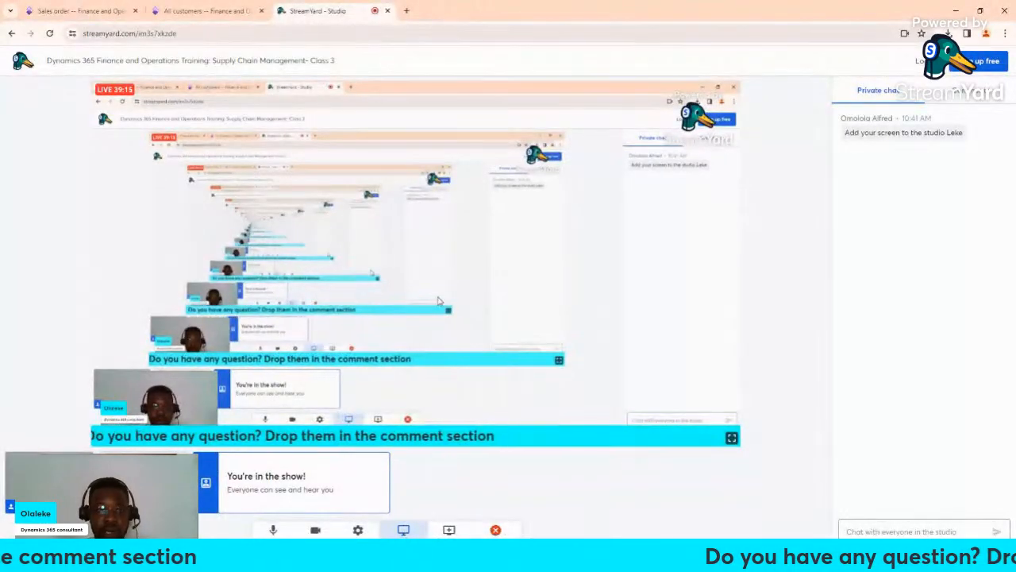
{"action": "left_click", "coordinate": [93, 10]}
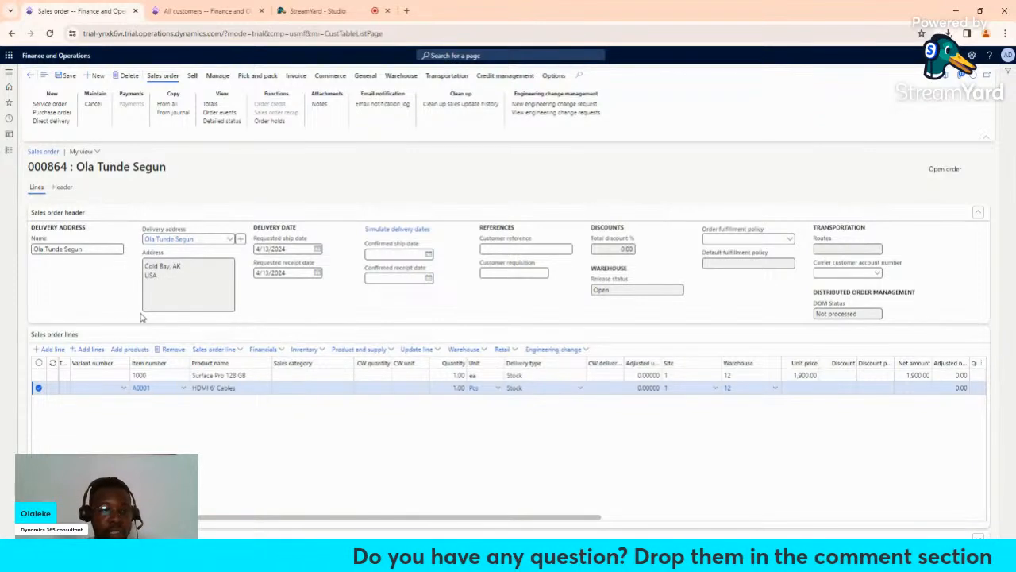
{"action": "left_click", "coordinate": [63, 187]}
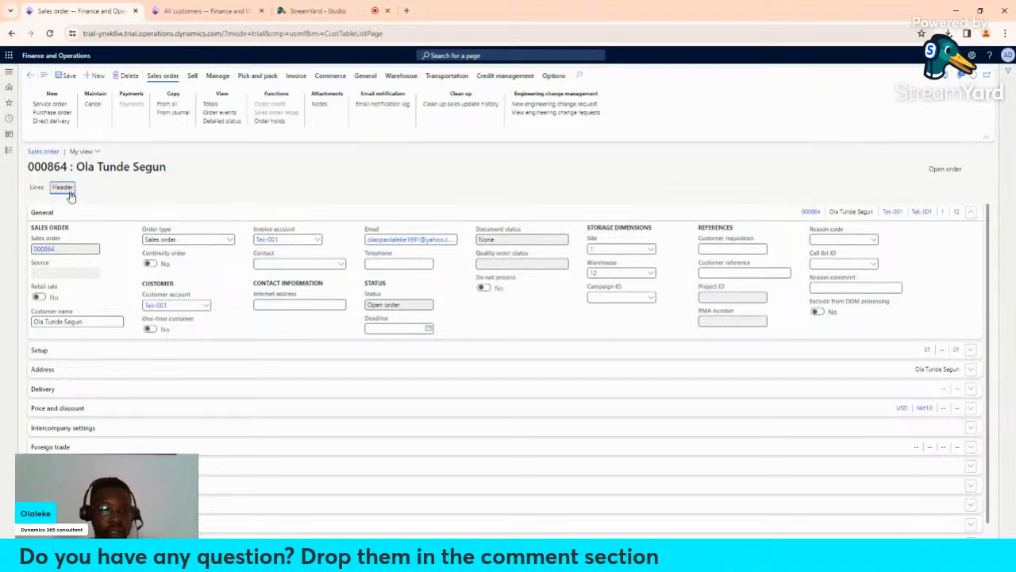
{"action": "left_click", "coordinate": [40, 192]}
{"action": "left_click", "coordinate": [59, 193]}
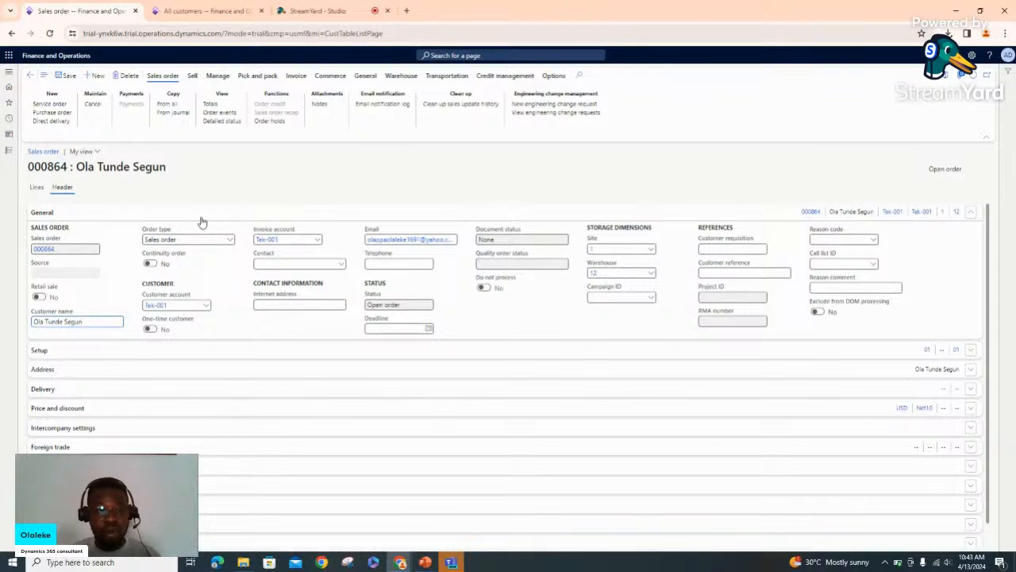
{"action": "left_click", "coordinate": [36, 187]}
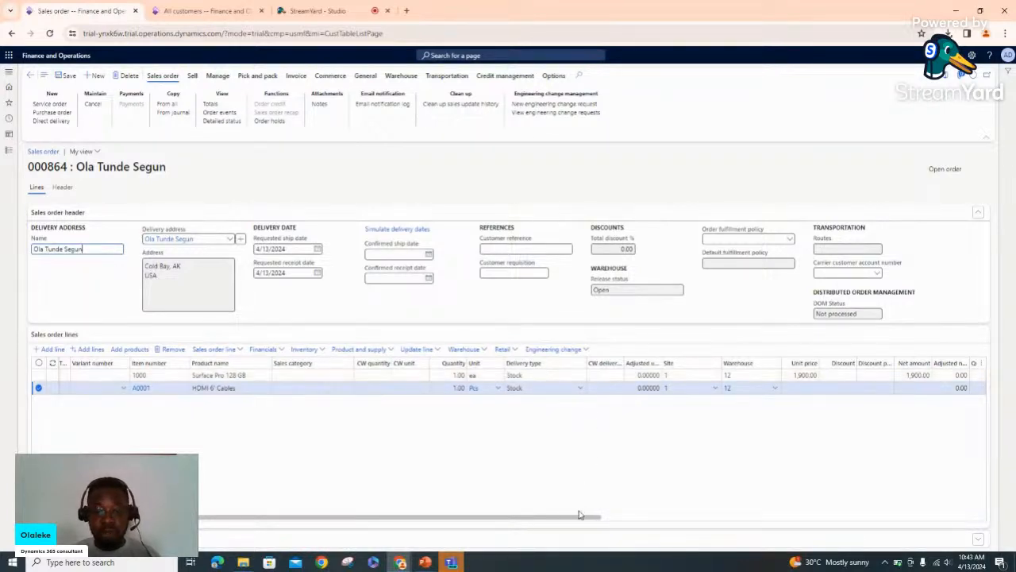
Scroll across the order 000864 line columns and display the Sell actions
{"action": "left_click_drag", "start_coordinate": [578, 518], "coordinate": [644, 517]}
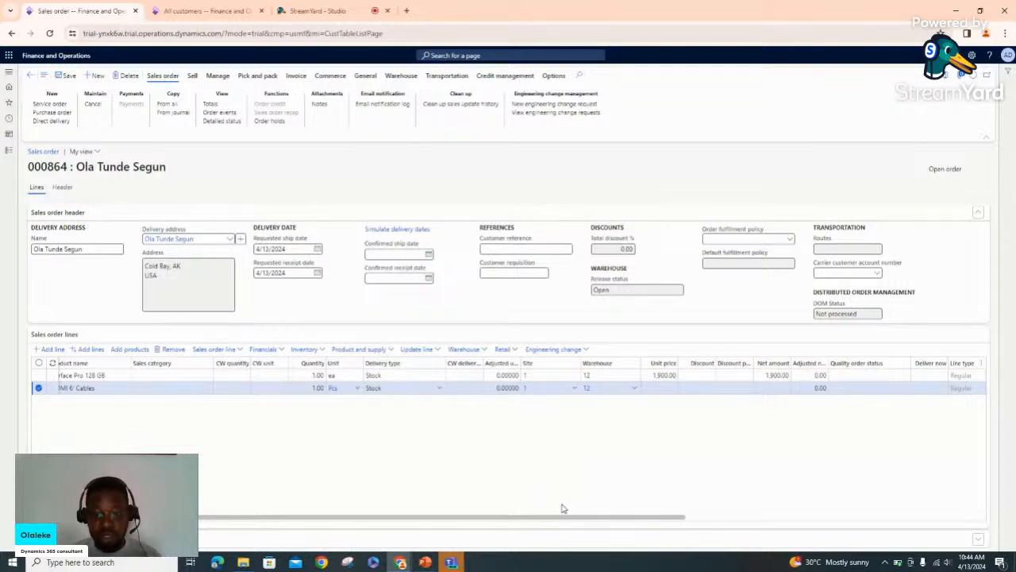
{"action": "left_click_drag", "start_coordinate": [574, 520], "coordinate": [453, 486]}
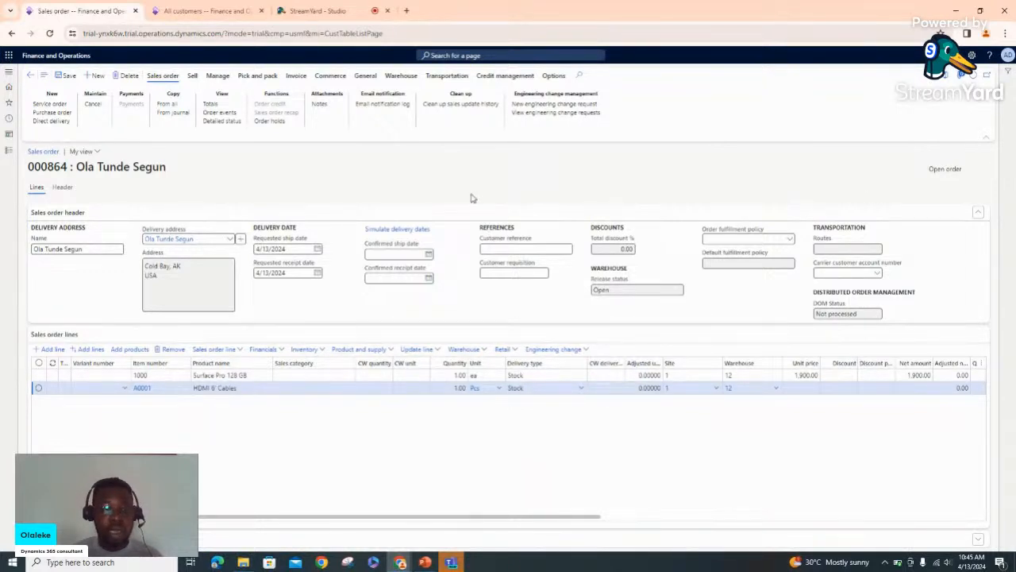
{"action": "left_click", "coordinate": [193, 79]}
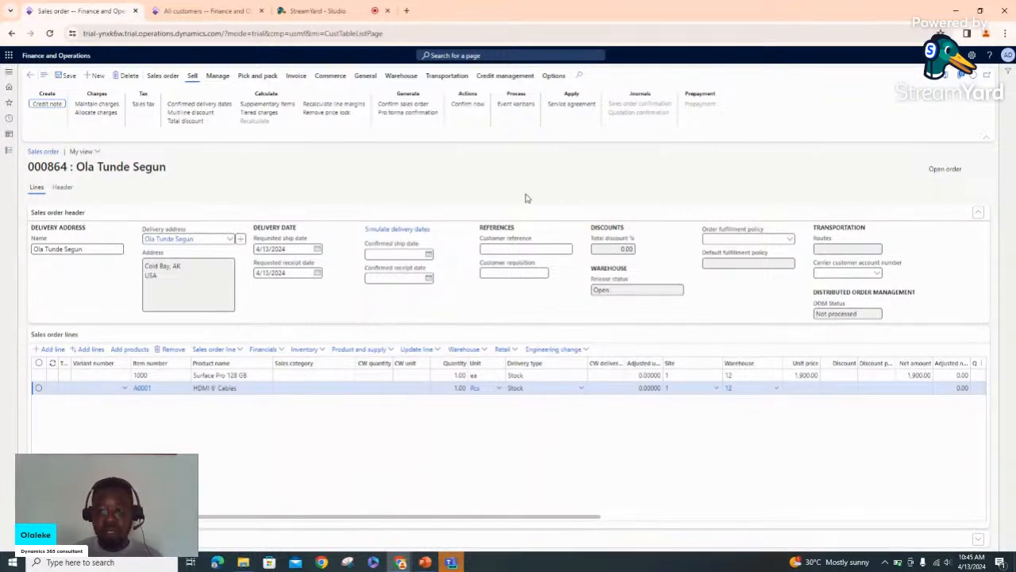
Collapse the Sales order header FastTab and show Pick and pack actions, keeping the title unchanged
{"action": "left_click", "coordinate": [977, 216]}
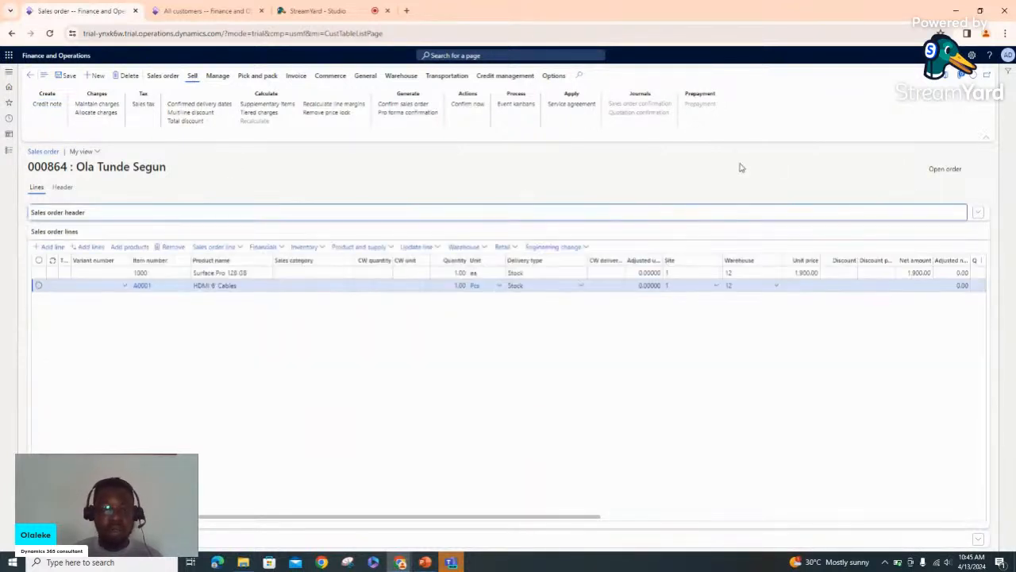
{"action": "left_click", "coordinate": [256, 77]}
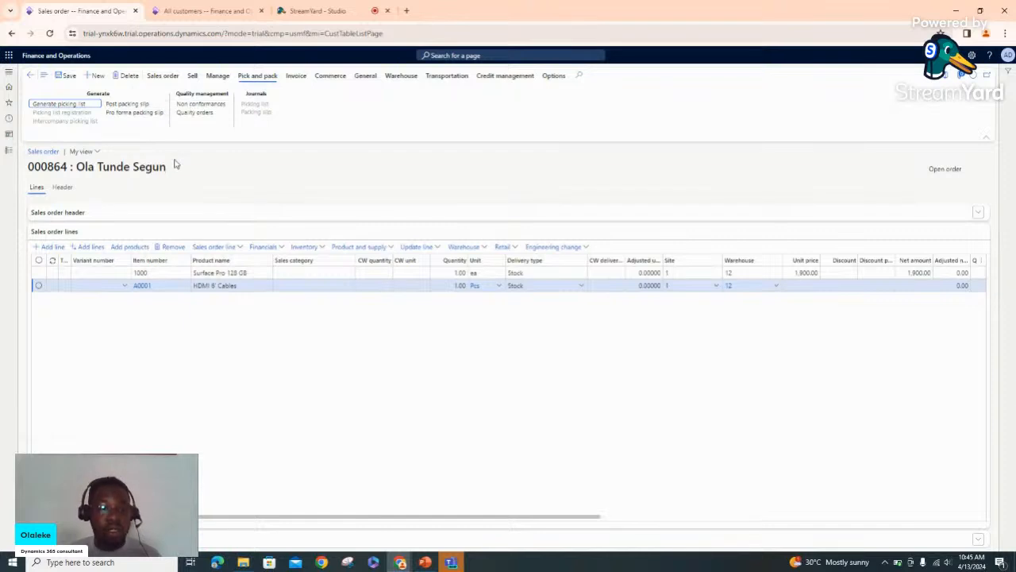
{"action": "left_click_drag", "start_coordinate": [172, 169], "coordinate": [100, 169]}
{"action": "left_click", "coordinate": [148, 182]}
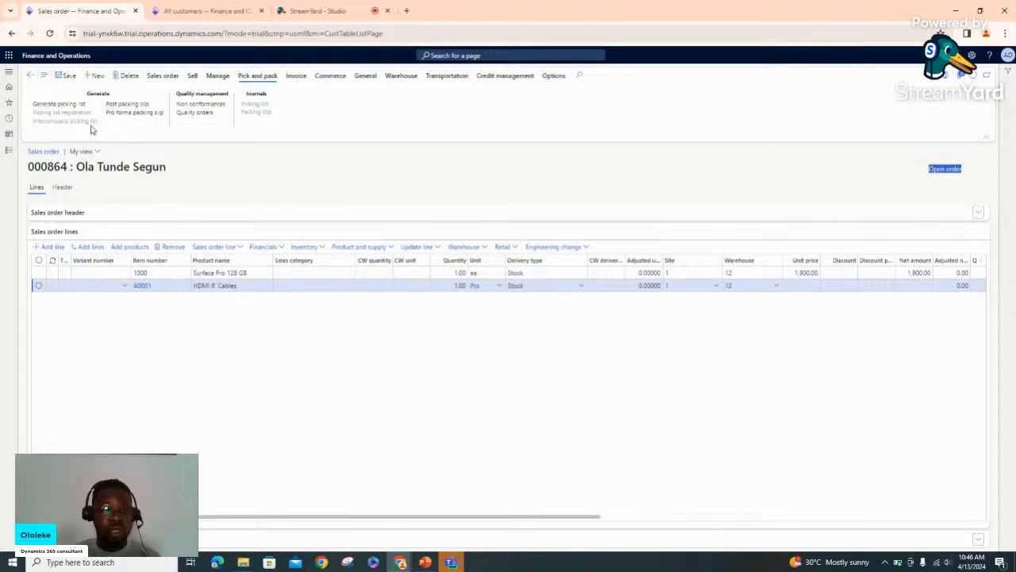
Generate the picking list for order 000864, posting it without printing
{"action": "left_click", "coordinate": [70, 105]}
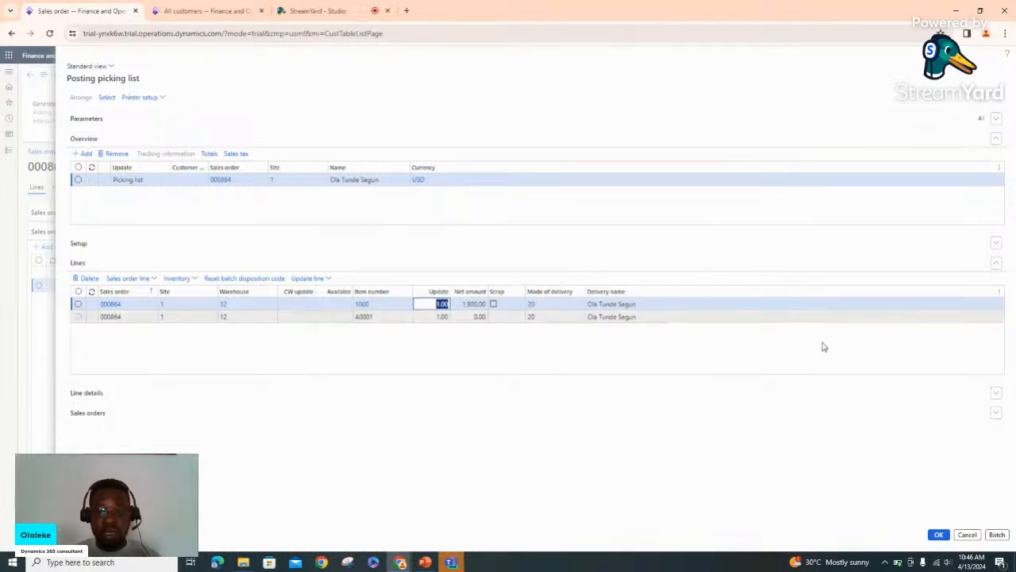
{"action": "left_click", "coordinate": [941, 536]}
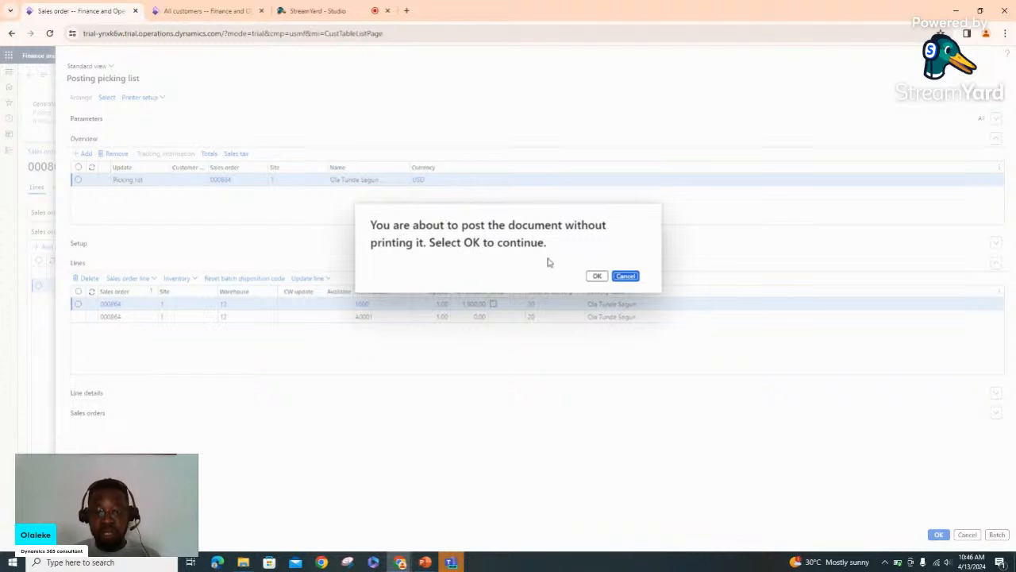
{"action": "left_click", "coordinate": [598, 275]}
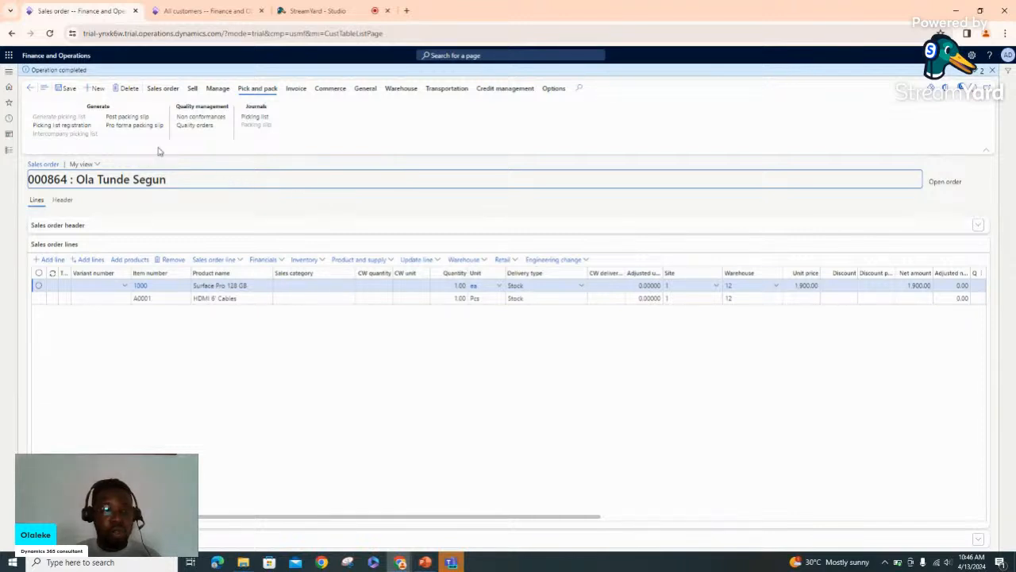
Try posting the packing slip for 000864, then dismiss the 'No lines for posting' warning
{"action": "left_click", "coordinate": [125, 119]}
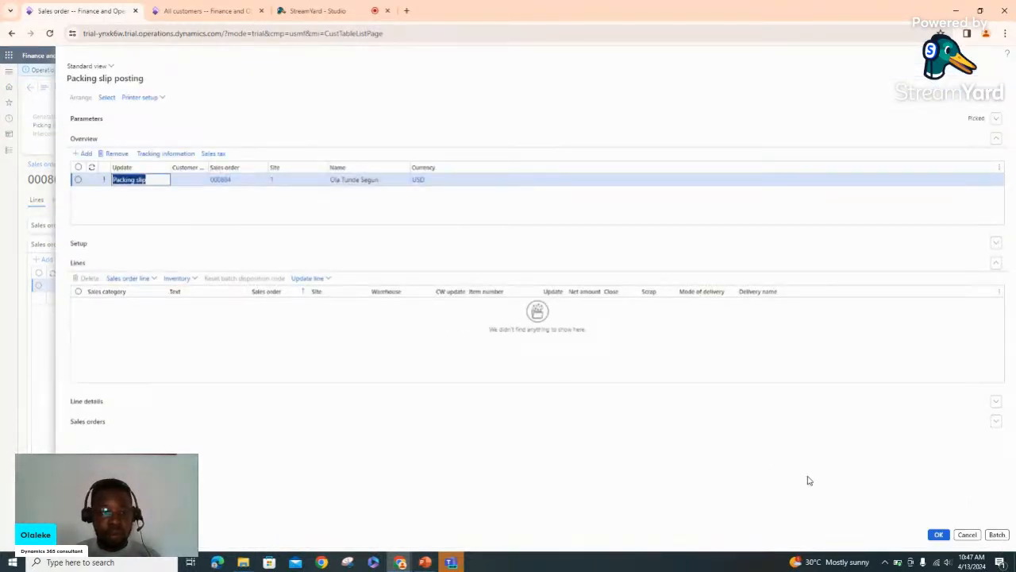
{"action": "left_click", "coordinate": [939, 535]}
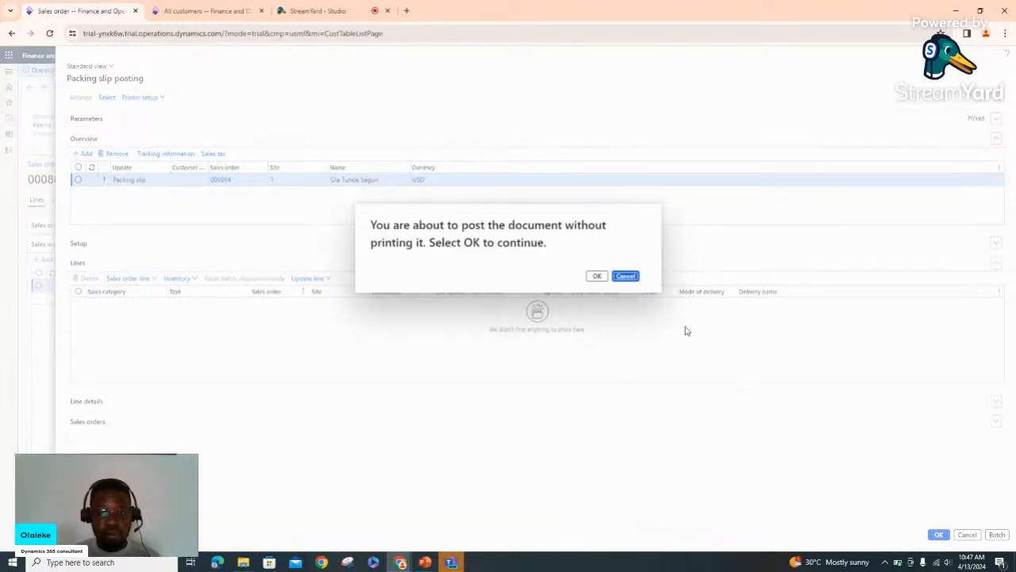
{"action": "left_click", "coordinate": [597, 277]}
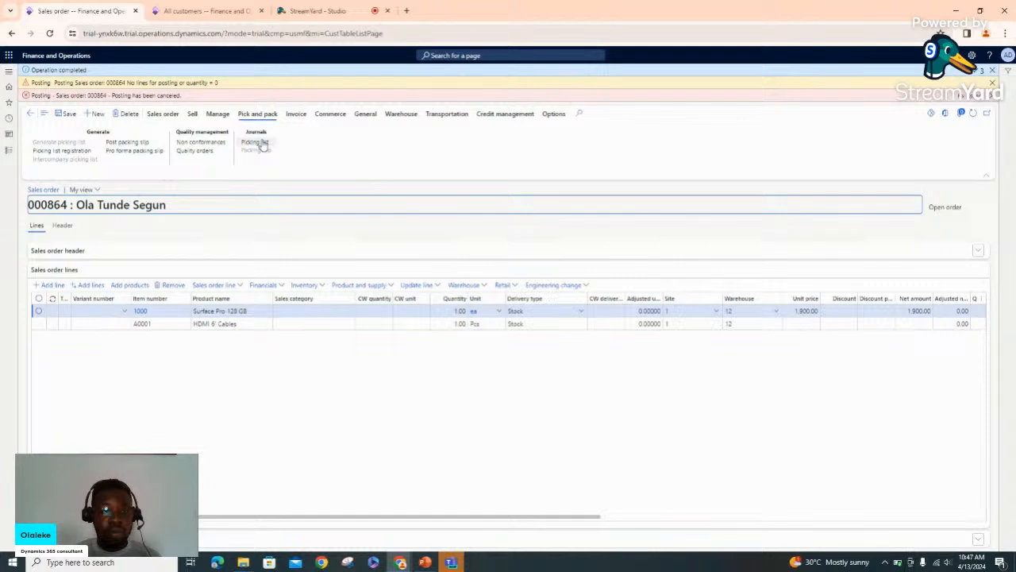
{"action": "left_click", "coordinate": [992, 83]}
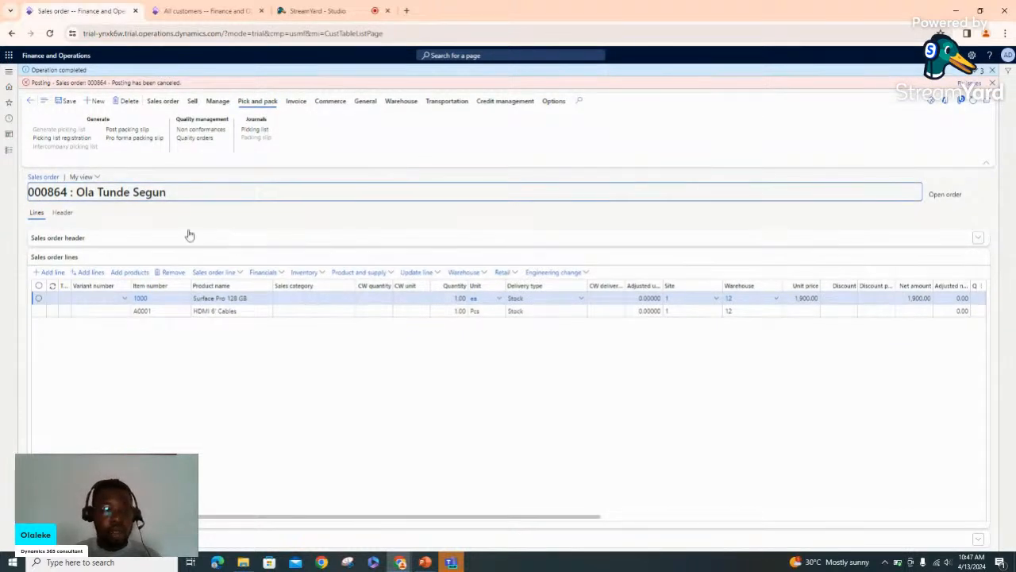
Navigate to Sales and marketing > All sales orders through the module pane
{"action": "left_click", "coordinate": [10, 151]}
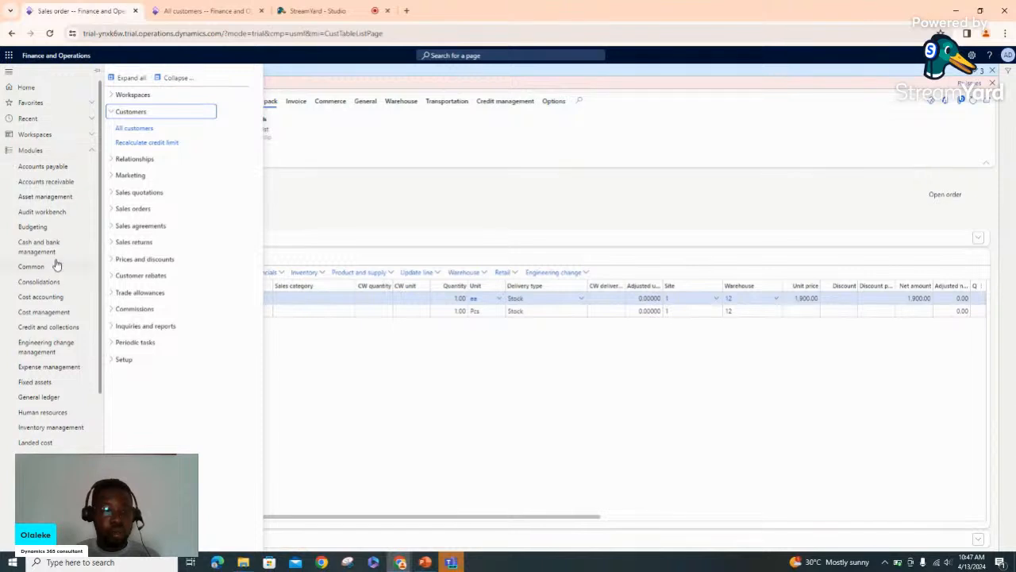
{"action": "left_click", "coordinate": [115, 211]}
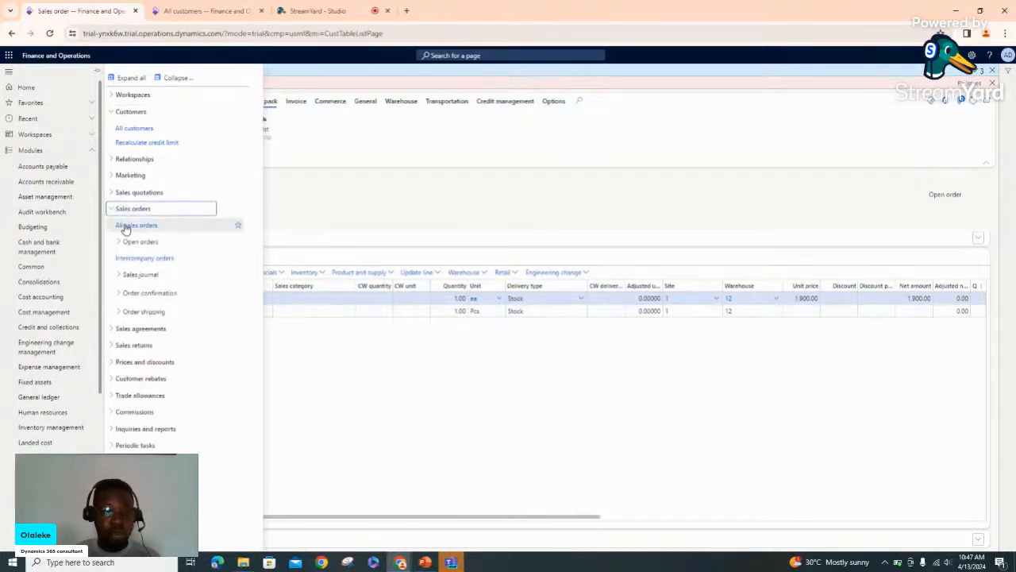
{"action": "left_click", "coordinate": [127, 226]}
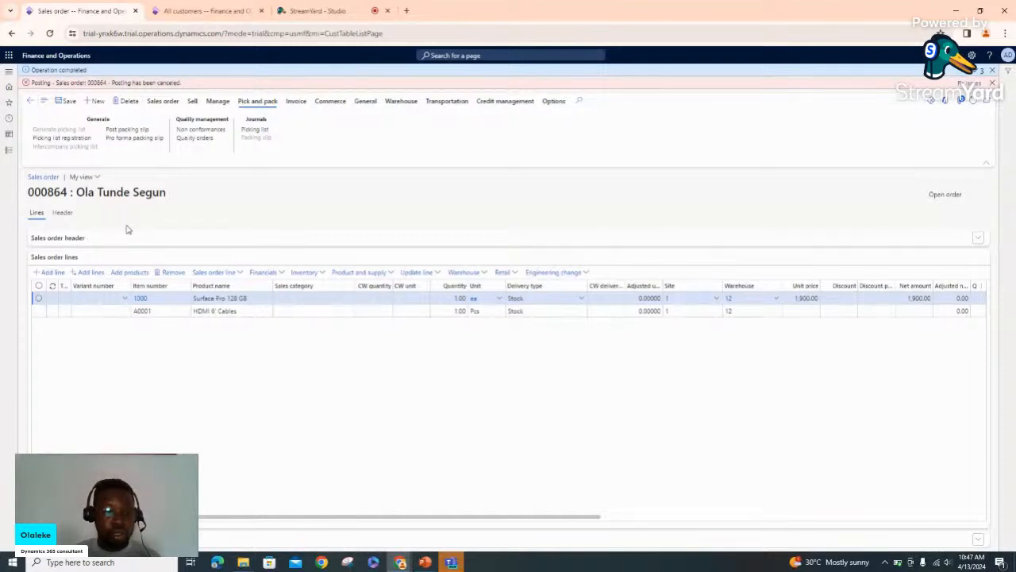
{"action": "left_click", "coordinate": [8, 150]}
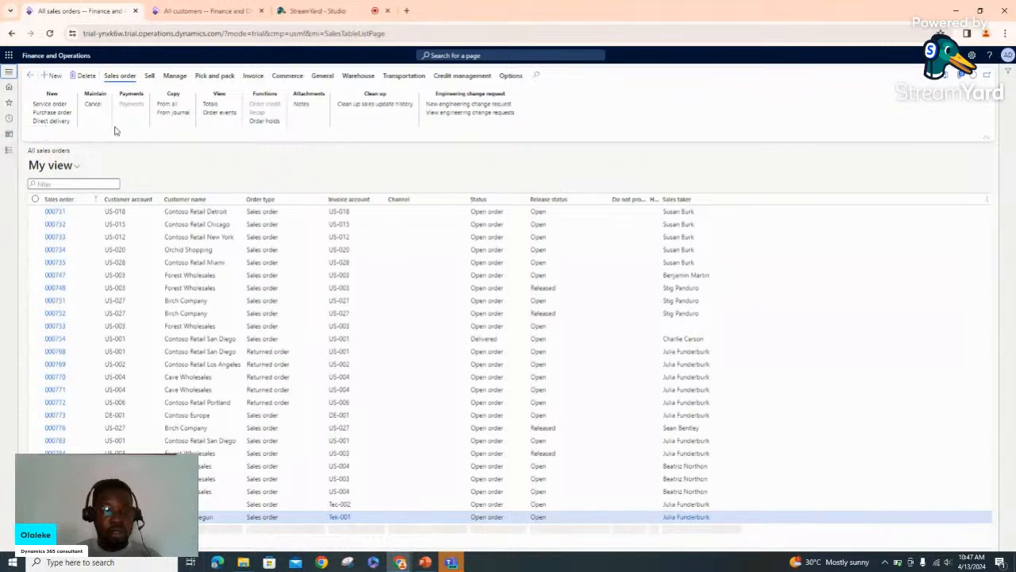
Create sales order 000865 for the chosen customer with USD currency, site 1 and warehouse 12
{"action": "left_click", "coordinate": [51, 78]}
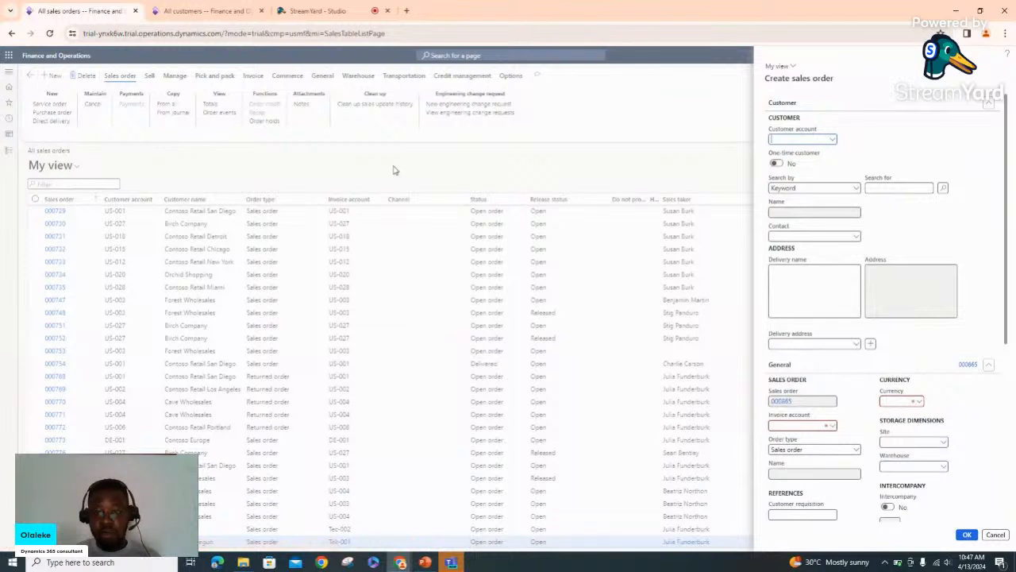
{"action": "left_click", "coordinate": [833, 142]}
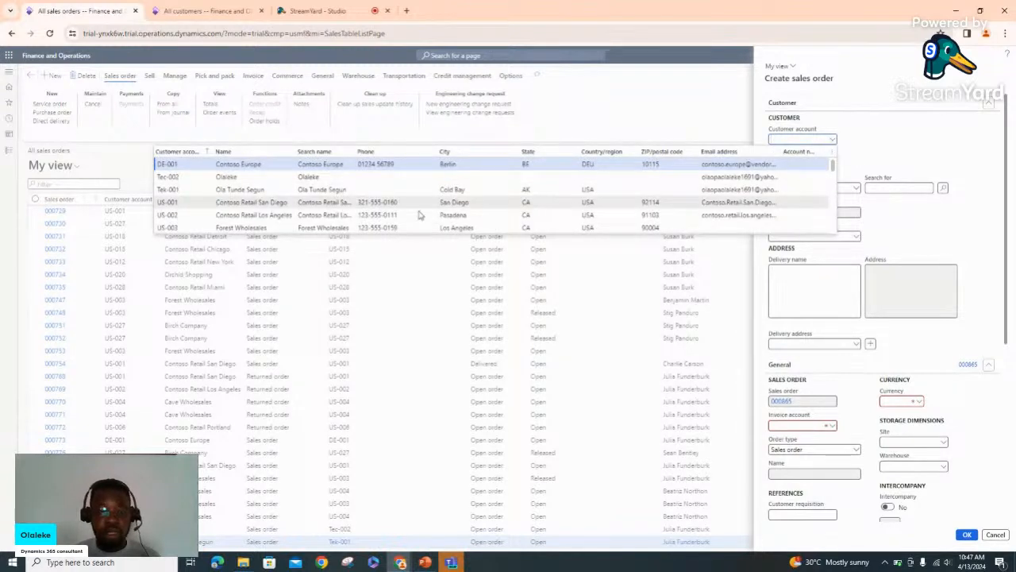
{"action": "left_click", "coordinate": [258, 189]}
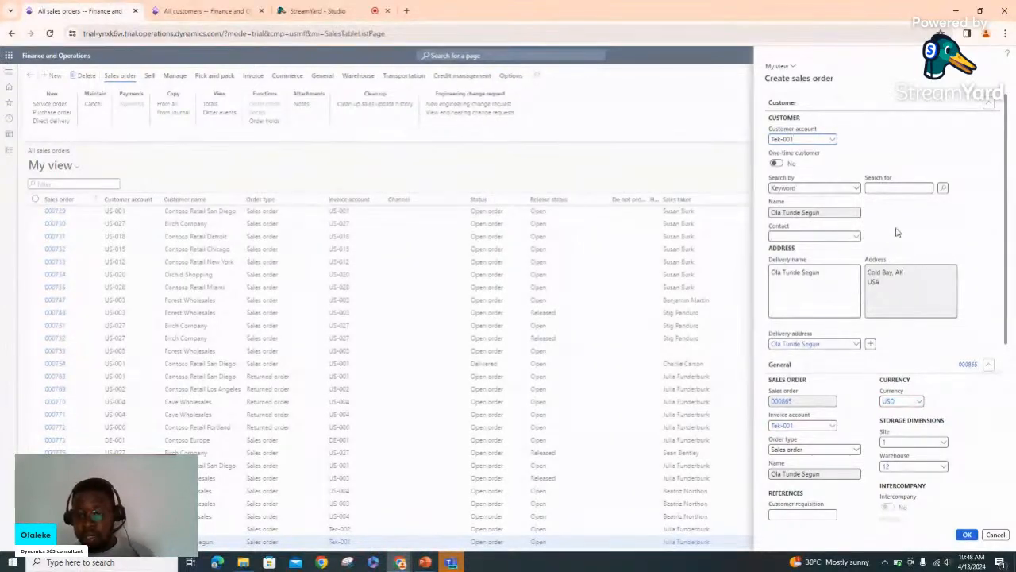
{"action": "scroll", "coordinate": [897, 231], "scroll_direction": "down", "scroll_amount": 4}
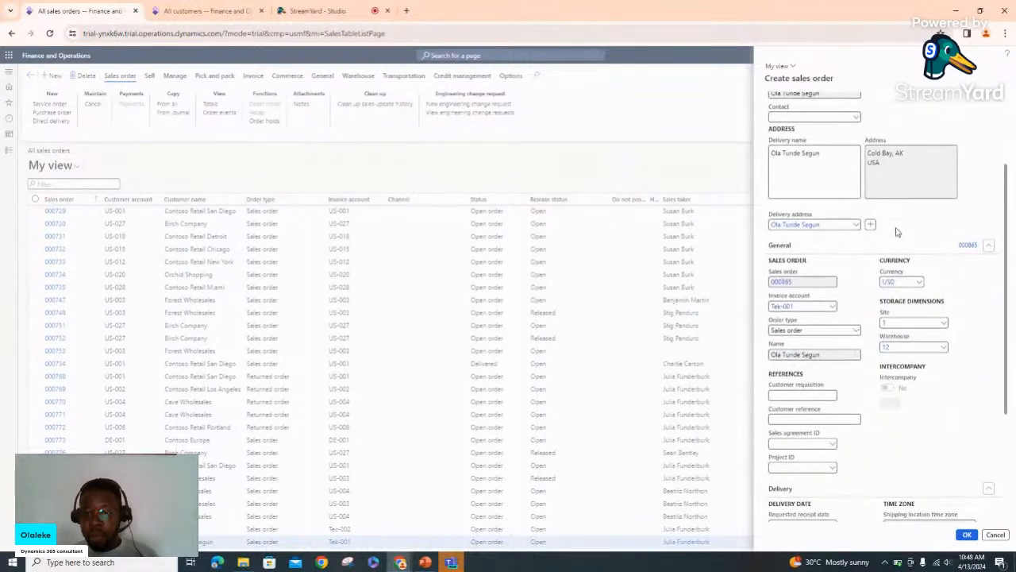
{"action": "scroll", "coordinate": [898, 232], "scroll_direction": "down", "scroll_amount": 1}
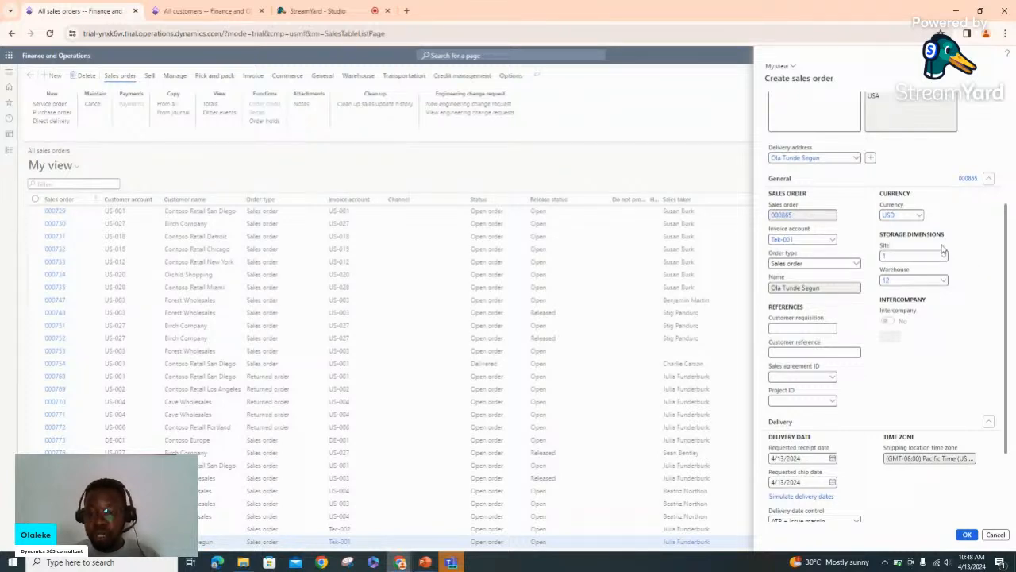
{"action": "scroll", "coordinate": [966, 335], "scroll_direction": "down", "scroll_amount": 3}
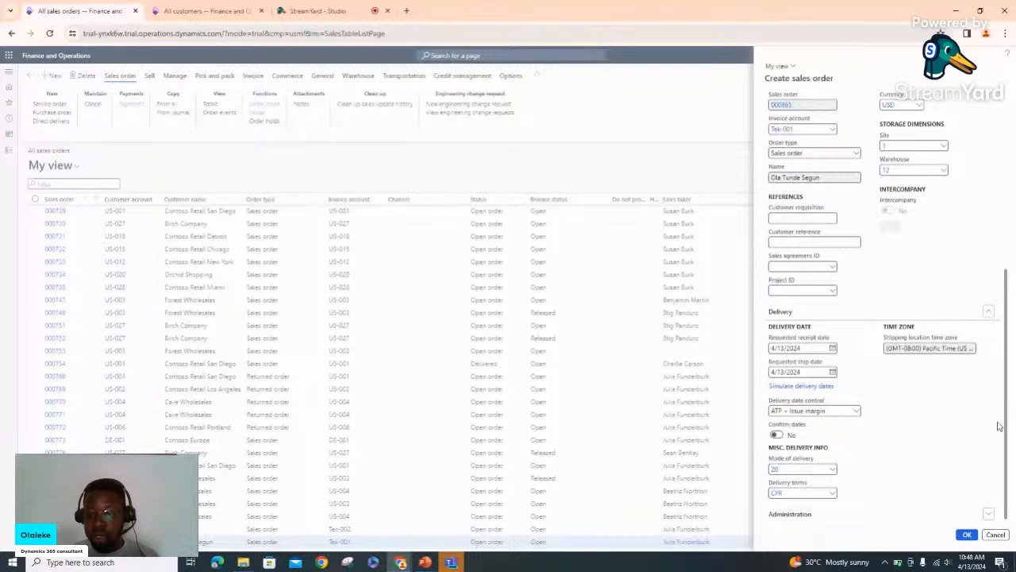
{"action": "left_click", "coordinate": [989, 517]}
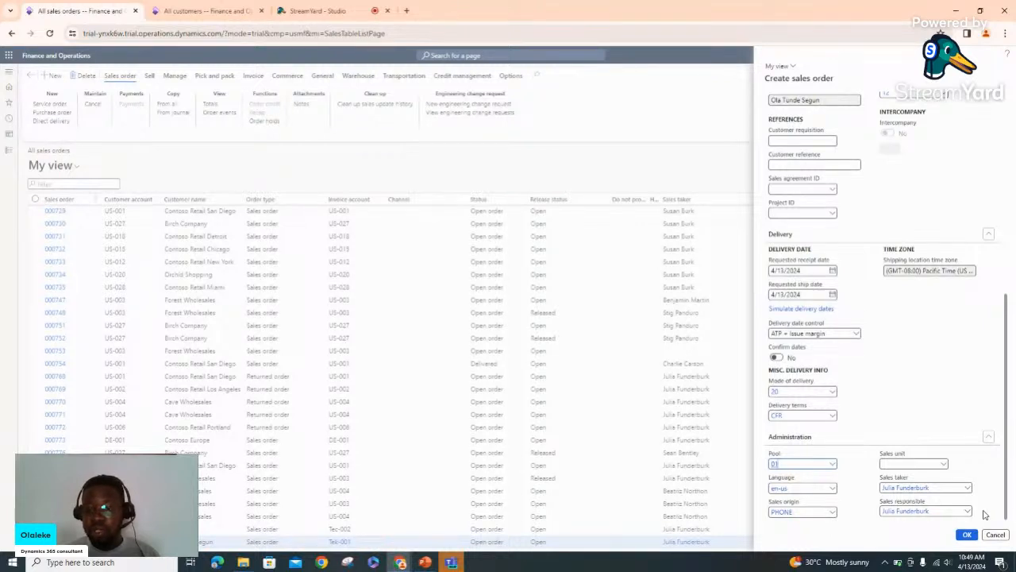
{"action": "left_click", "coordinate": [969, 535]}
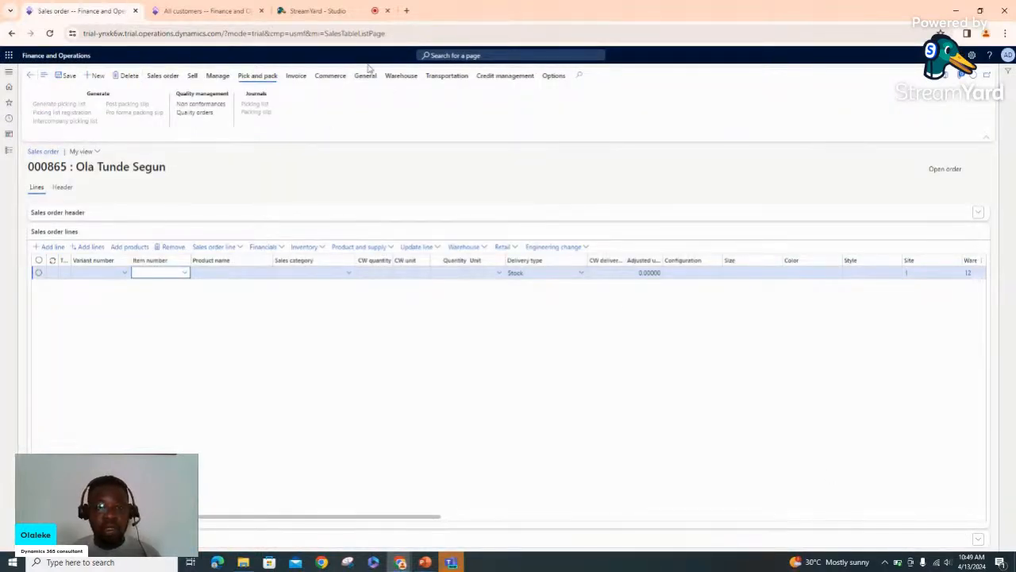
Set the line's item to 1000, then 4402, and remove the line flagged for missing item model group
{"action": "left_click", "coordinate": [347, 15]}
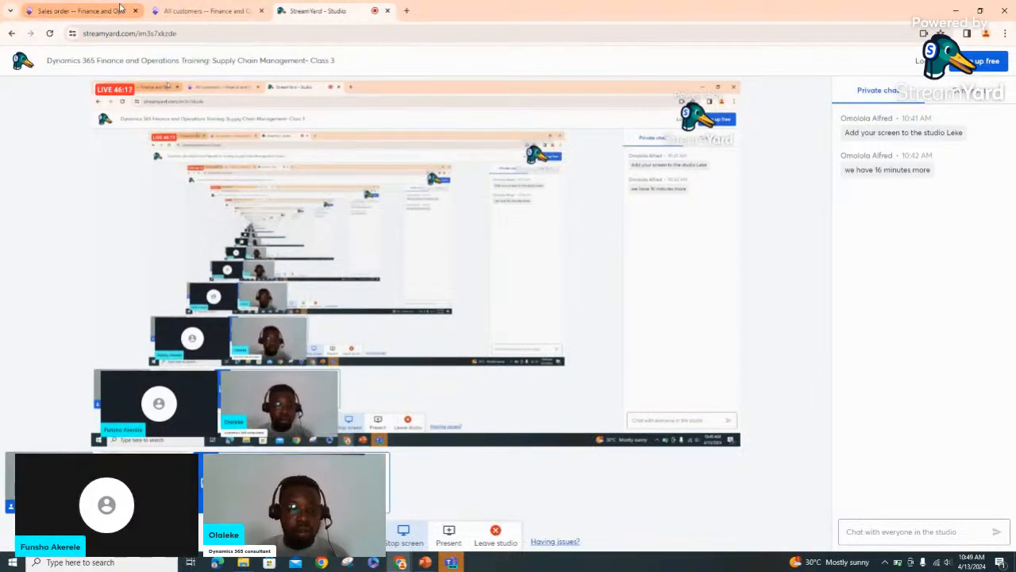
{"action": "left_click", "coordinate": [120, 10]}
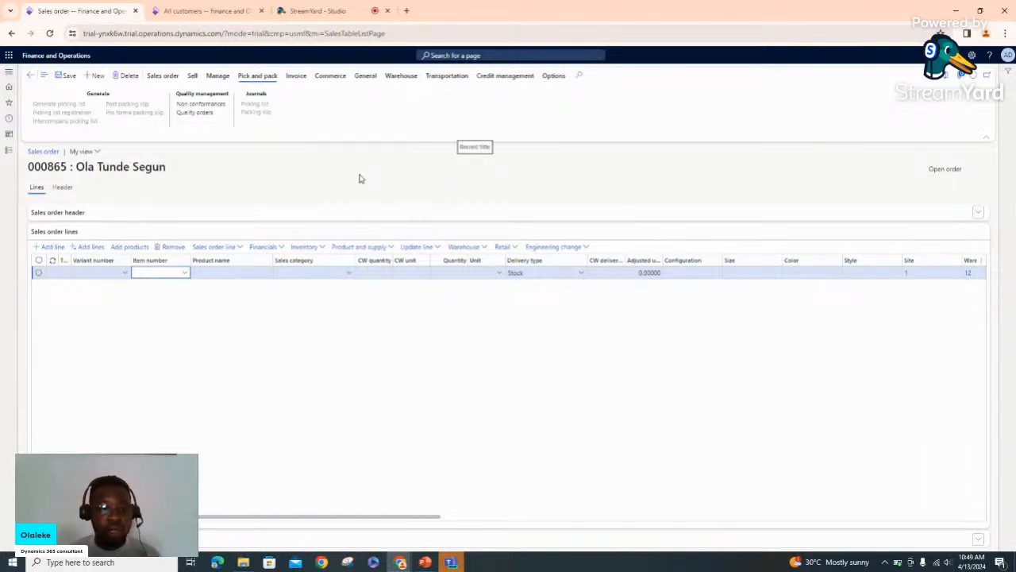
{"action": "left_click", "coordinate": [185, 274]}
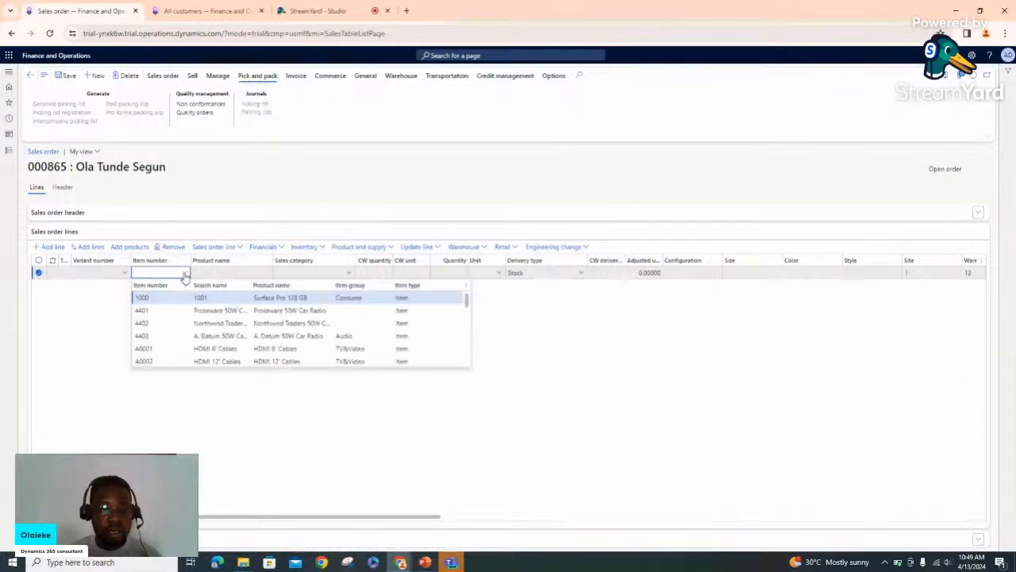
{"action": "left_click", "coordinate": [223, 300]}
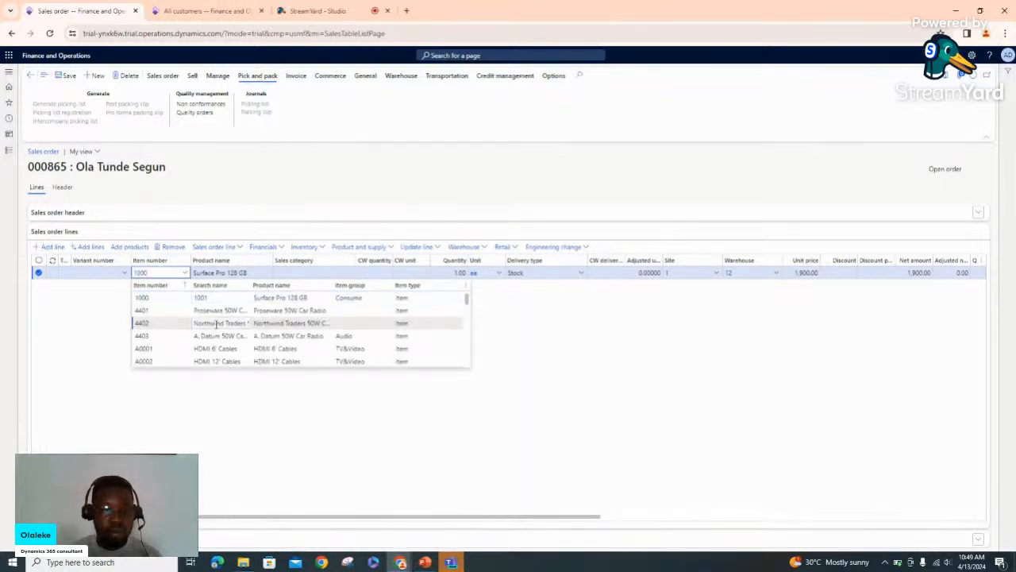
{"action": "left_click", "coordinate": [215, 324]}
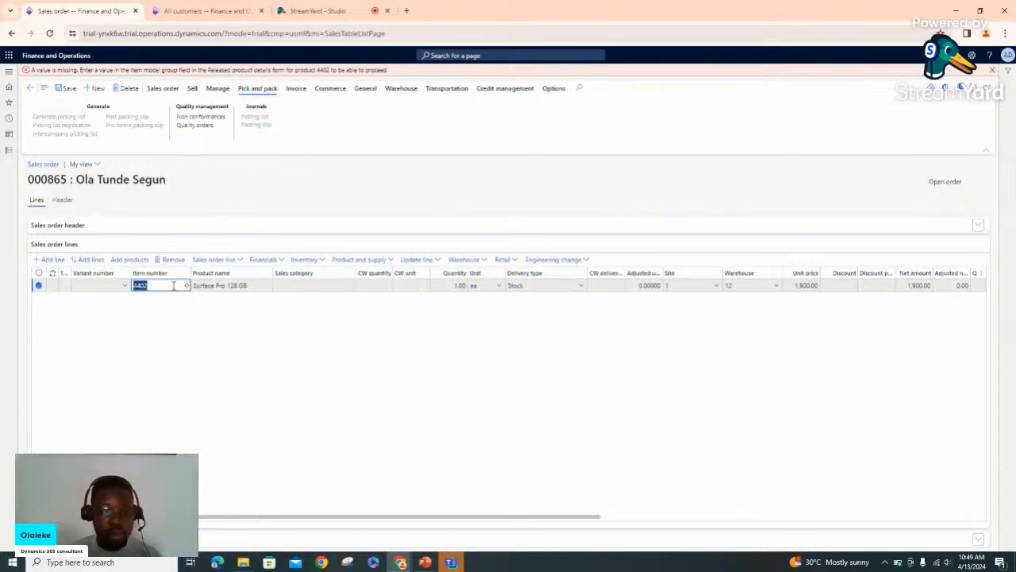
{"action": "left_click", "coordinate": [166, 262]}
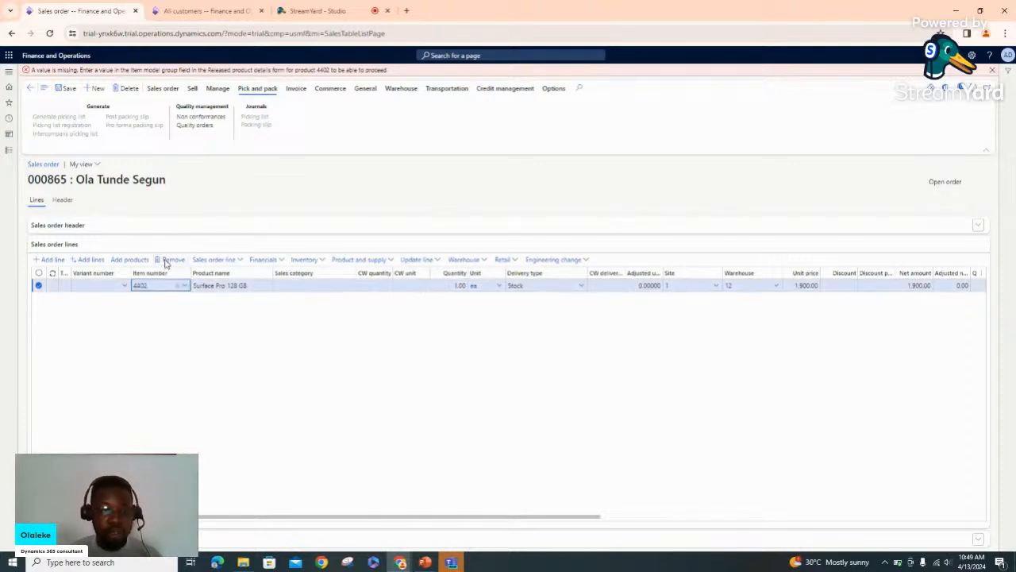
Add a new order line with item A0002, HDMI 12' Cables
{"action": "left_click", "coordinate": [51, 262]}
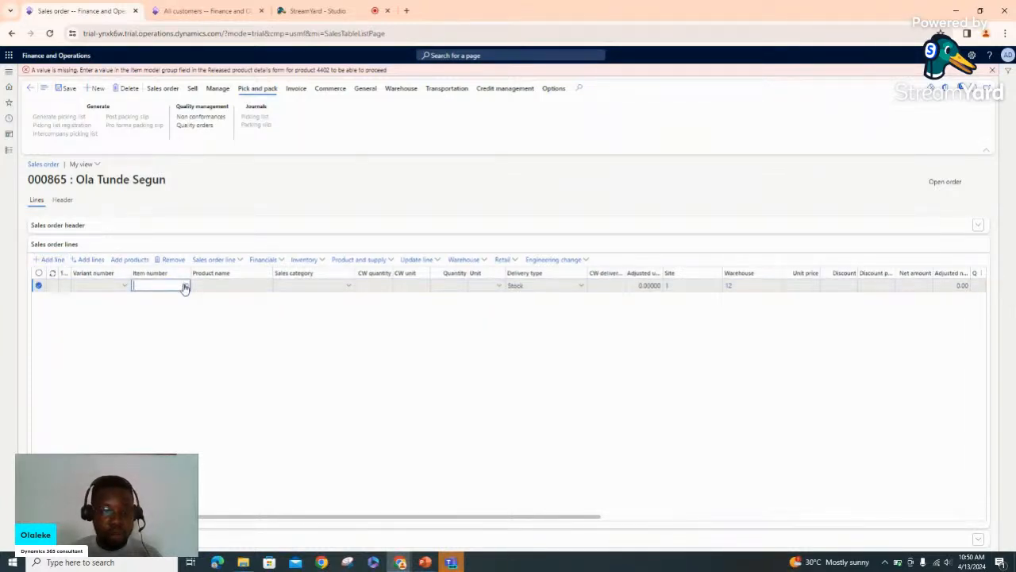
{"action": "left_click", "coordinate": [185, 287]}
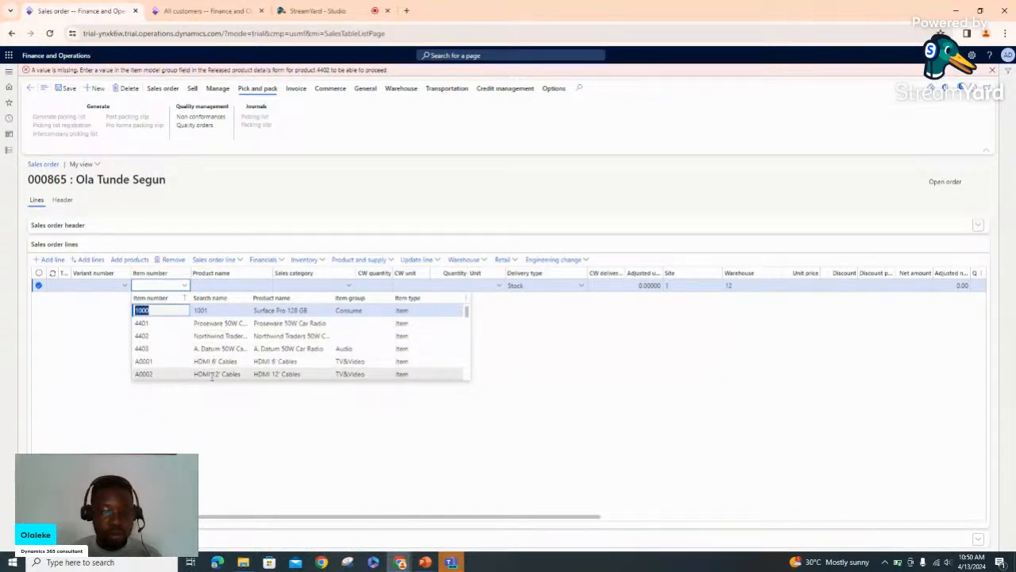
{"action": "left_click", "coordinate": [184, 374]}
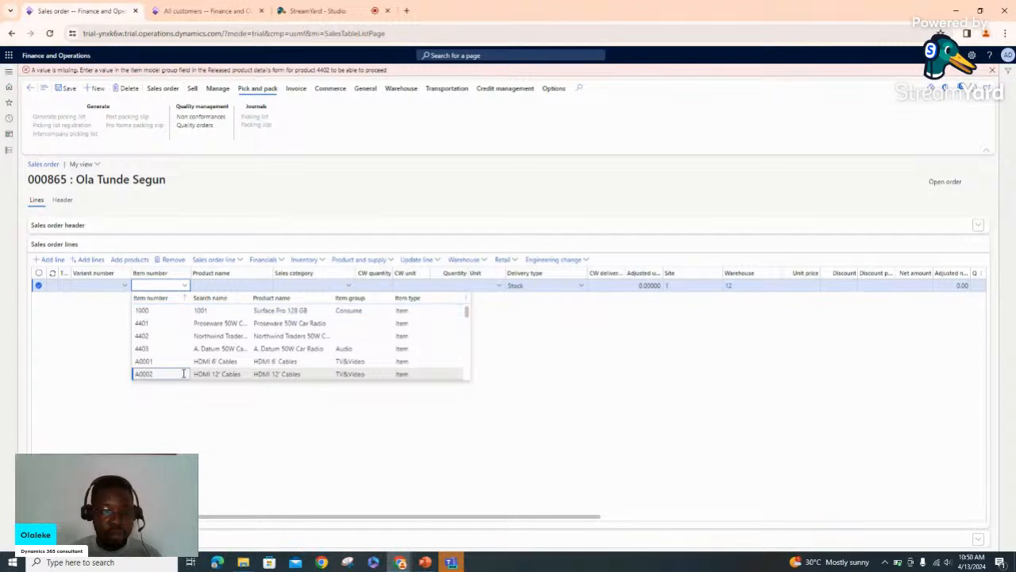
{"action": "left_click", "coordinate": [434, 378]}
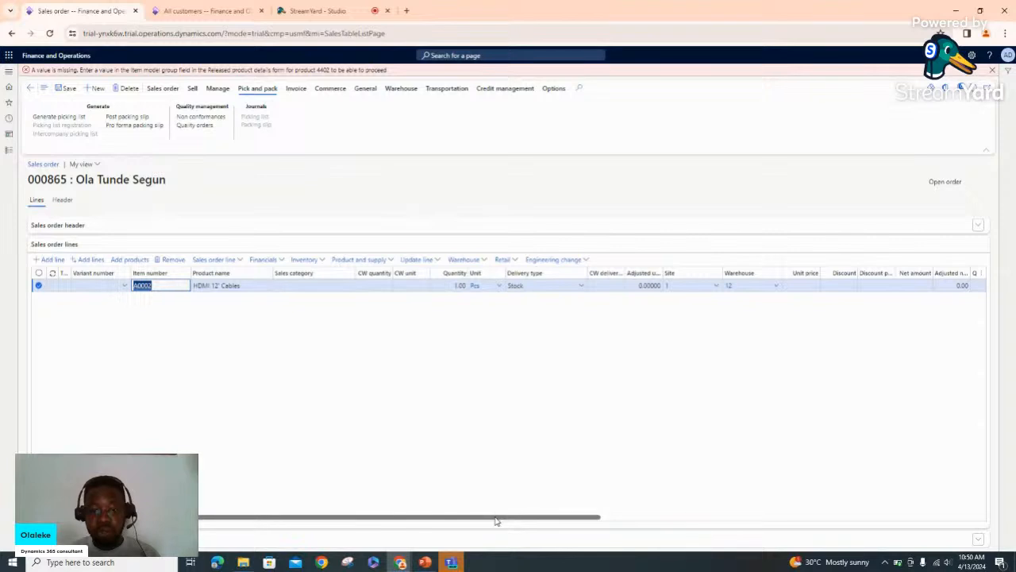
Dismiss the order's error message and review the line's columns across the grid
{"action": "left_click_drag", "start_coordinate": [495, 521], "coordinate": [701, 518]}
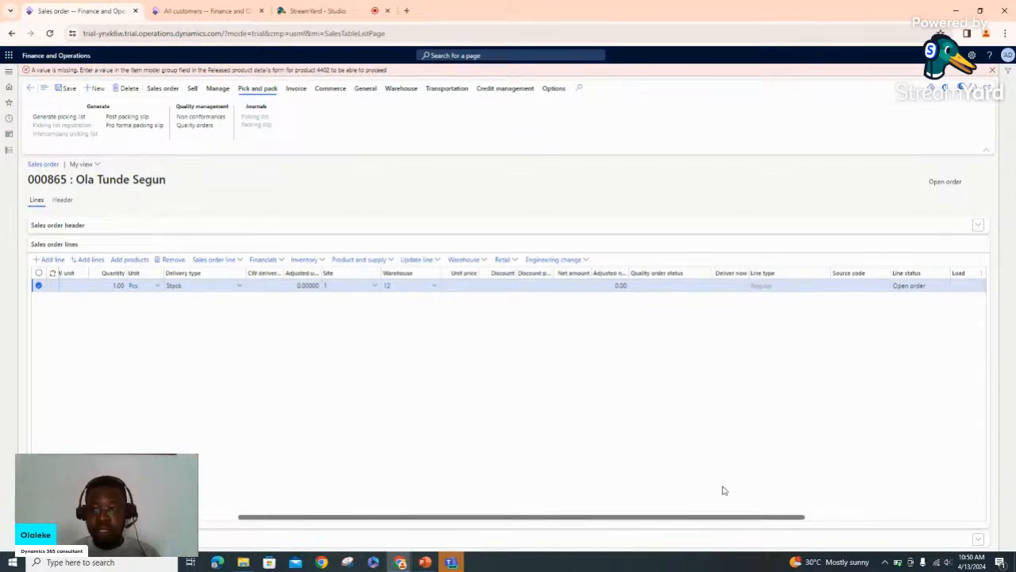
{"action": "left_click", "coordinate": [994, 72]}
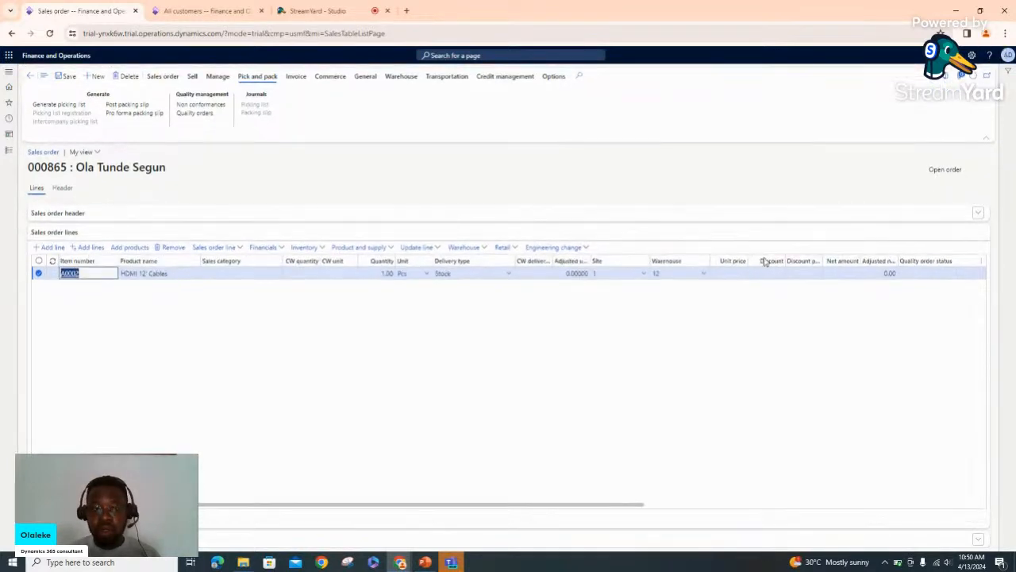
{"action": "left_click", "coordinate": [71, 82]}
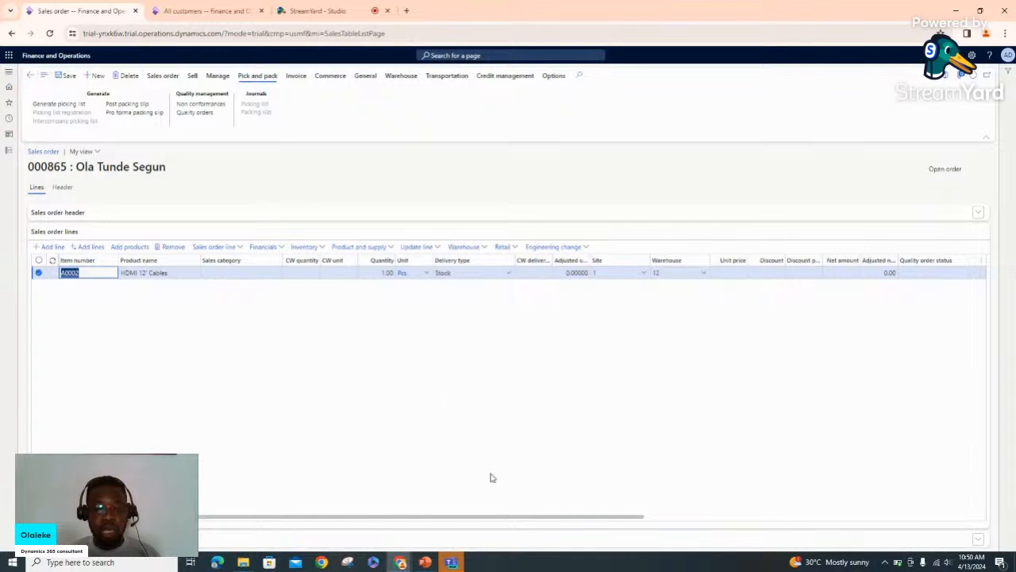
{"action": "left_click_drag", "start_coordinate": [445, 520], "coordinate": [449, 521]}
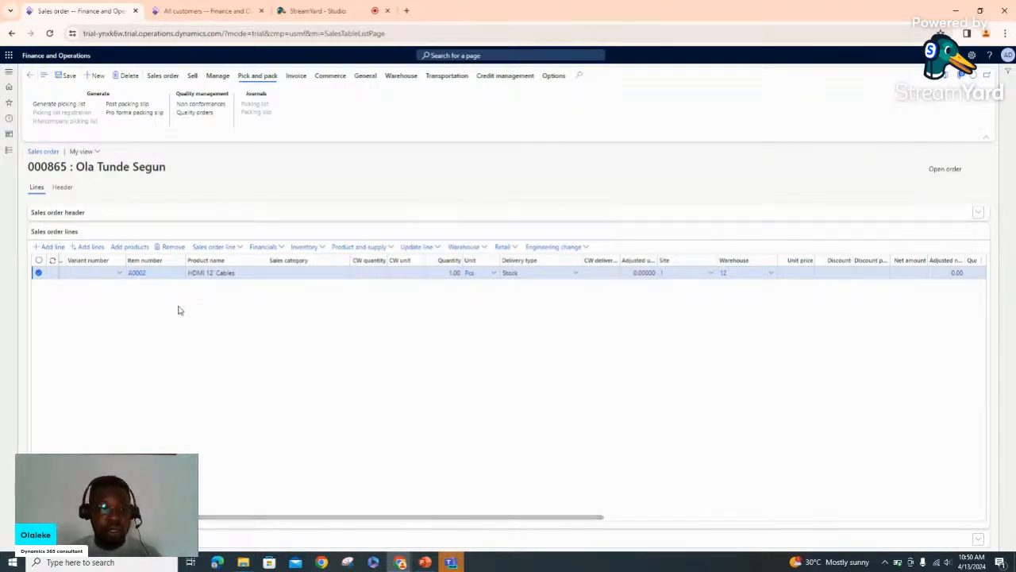
Open the Inventory management On-hand list and filter the item number to D0001
{"action": "left_click", "coordinate": [8, 152]}
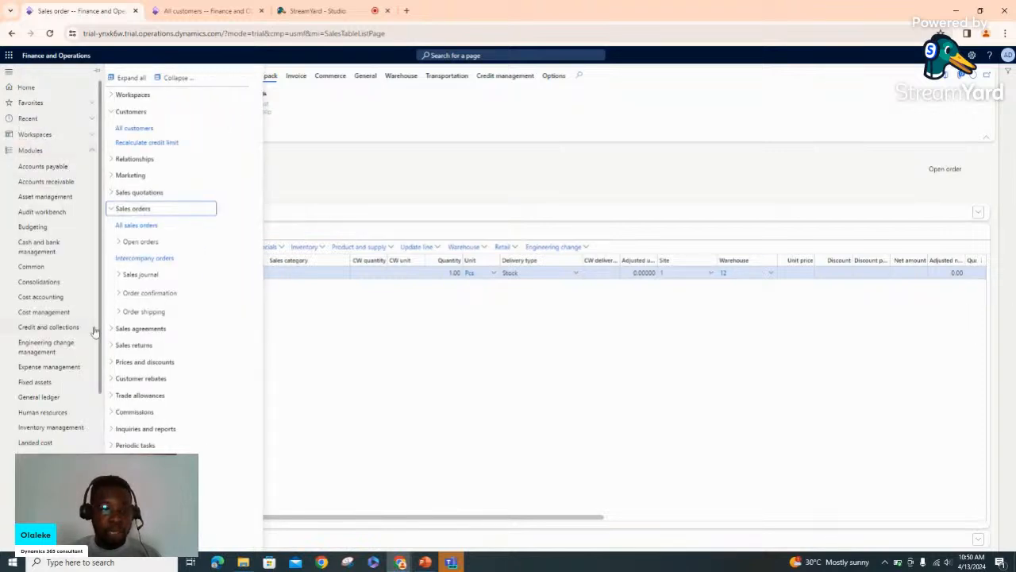
{"action": "left_click", "coordinate": [75, 428]}
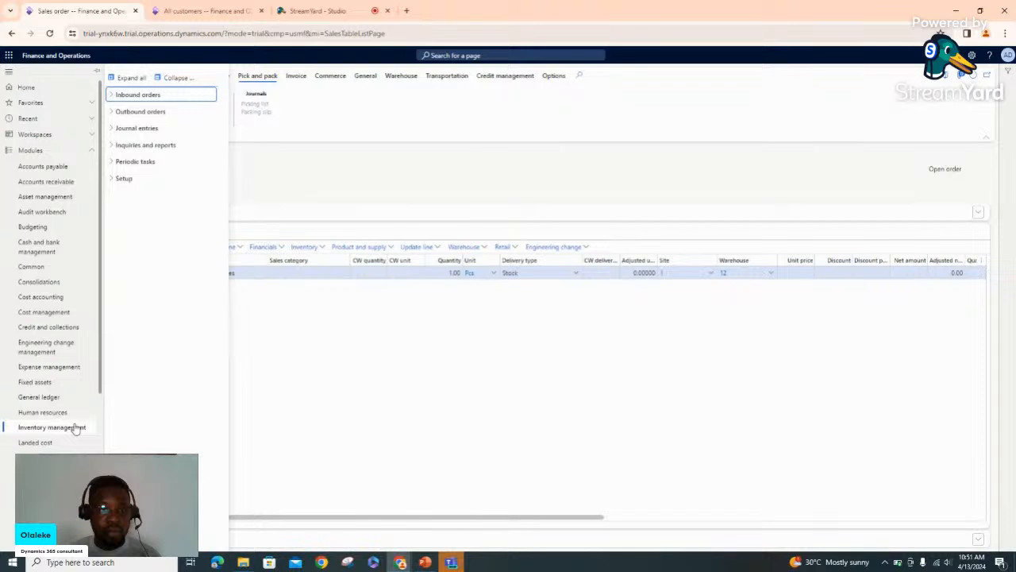
{"action": "left_click", "coordinate": [112, 147]}
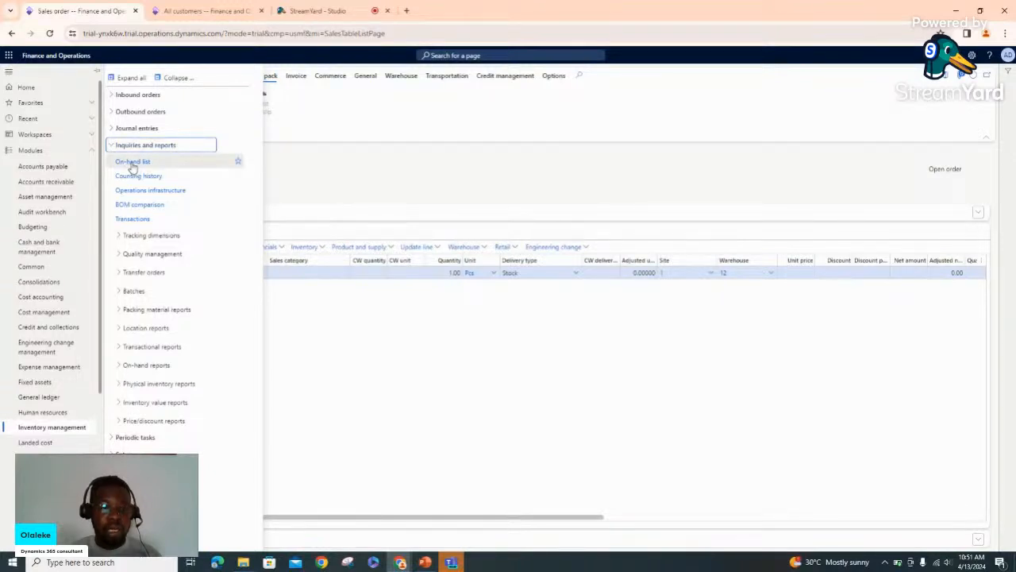
{"action": "left_click", "coordinate": [133, 164]}
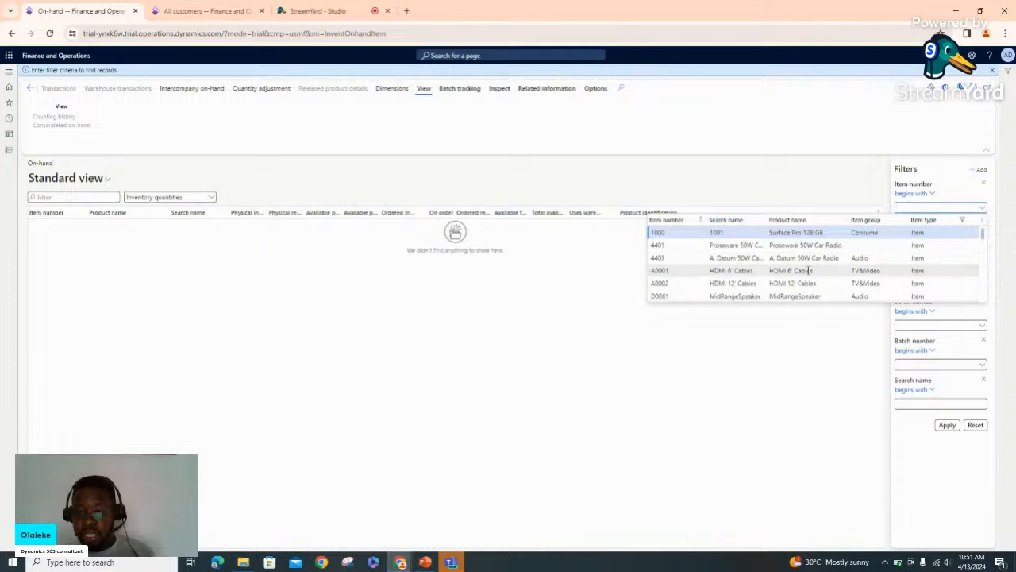
{"action": "scroll", "coordinate": [810, 271], "scroll_direction": "down", "scroll_amount": 3}
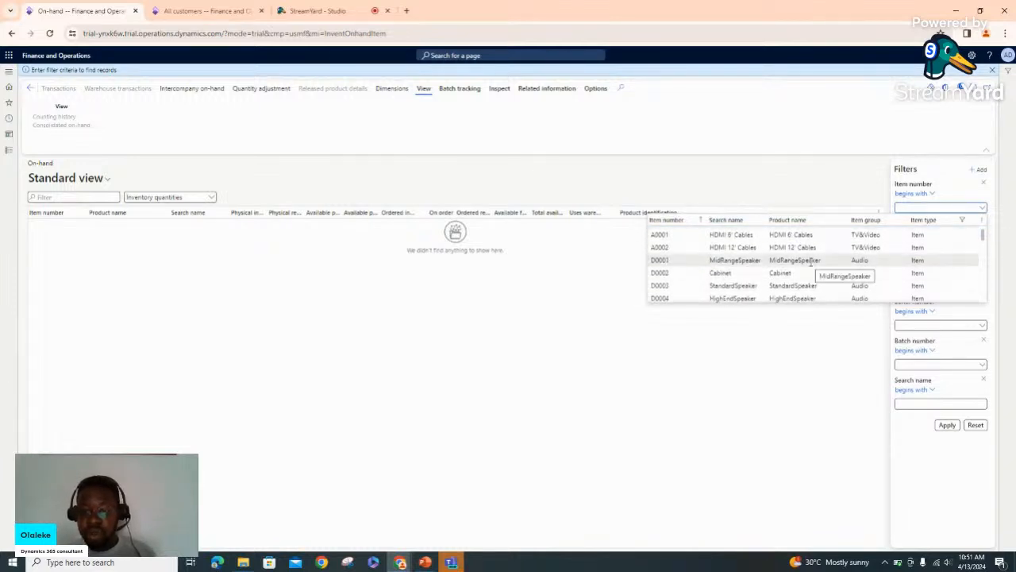
{"action": "left_click", "coordinate": [811, 261]}
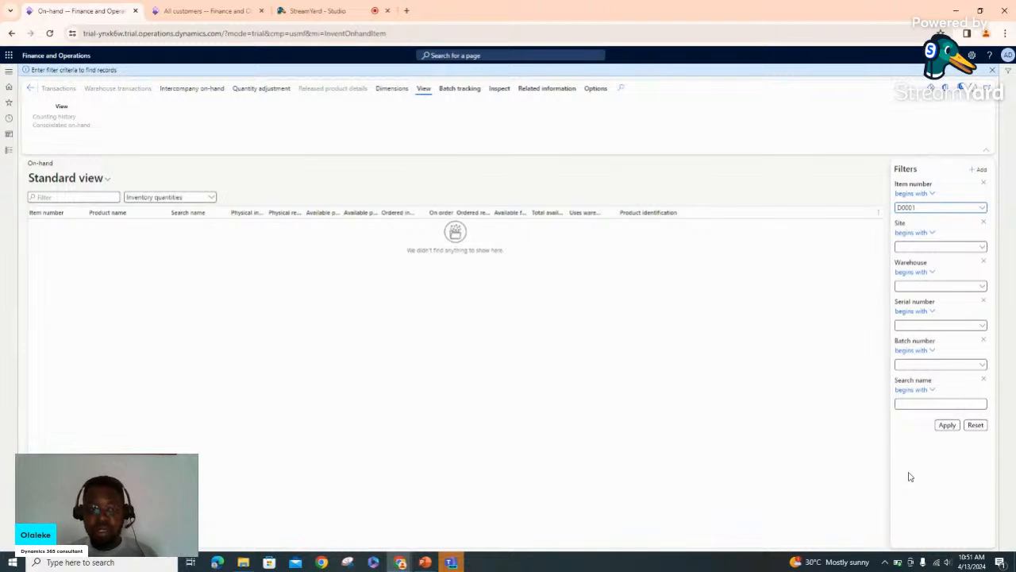
Apply the filter to list item D0001 on hand, and widen the Physical inventory and reserved columns
{"action": "left_click", "coordinate": [951, 430]}
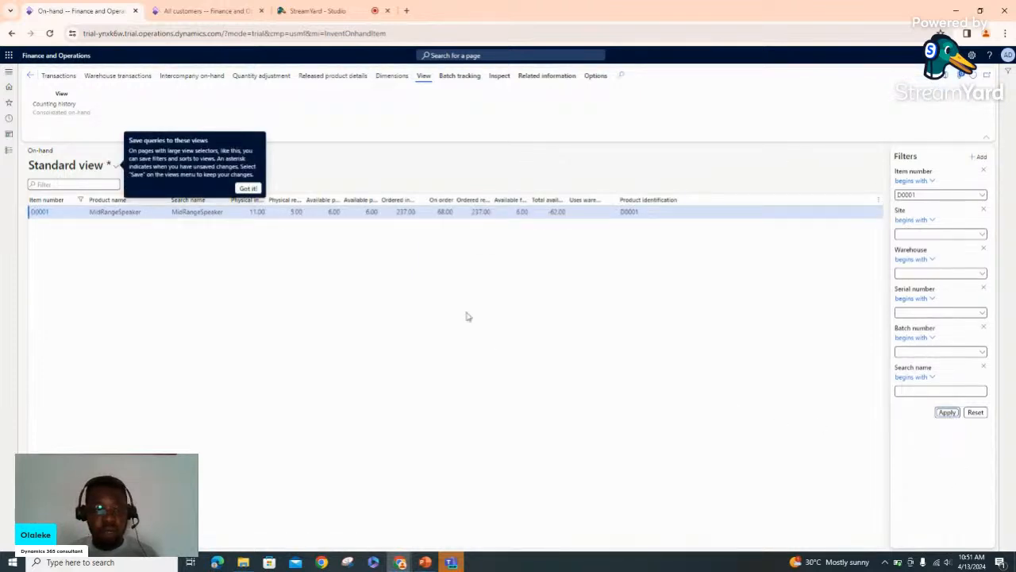
{"action": "left_click", "coordinate": [247, 190]}
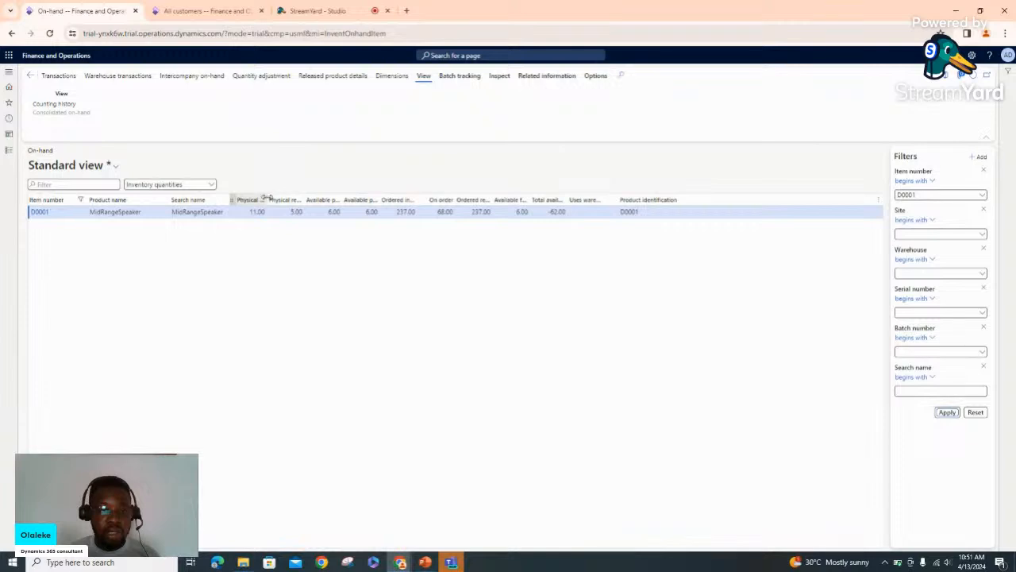
{"action": "left_click_drag", "start_coordinate": [267, 197], "coordinate": [305, 197]}
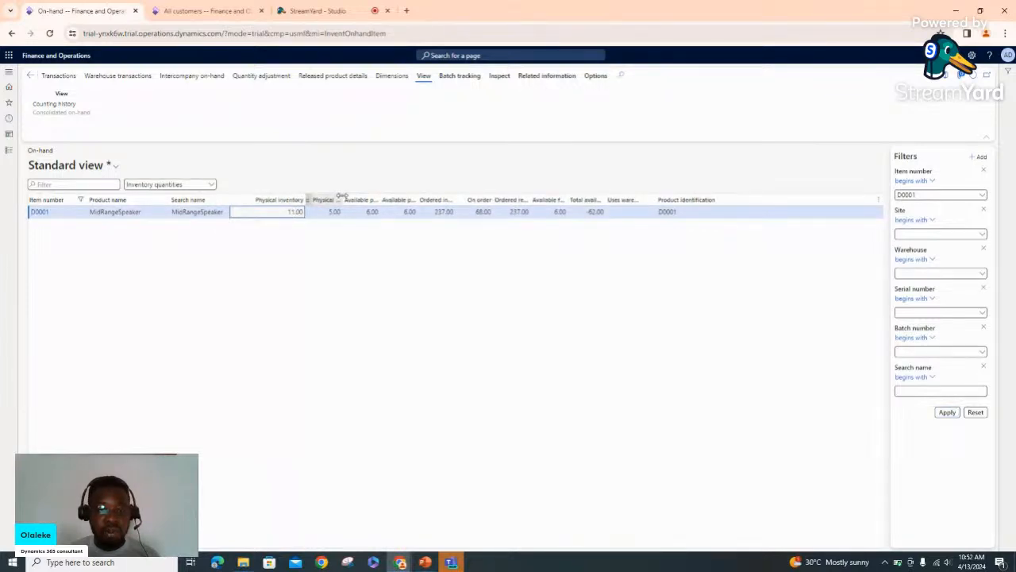
{"action": "left_click_drag", "start_coordinate": [342, 198], "coordinate": [392, 194]}
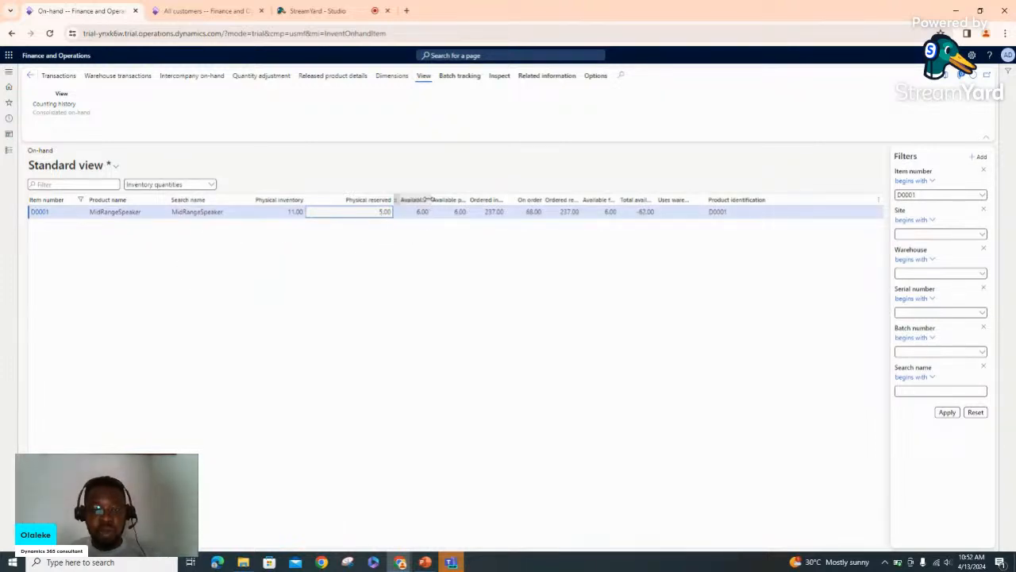
Widen the Available physical, exact-dimension and Ordered in total columns, then stop the StreamYard screen share
{"action": "left_click_drag", "start_coordinate": [430, 199], "coordinate": [455, 199]}
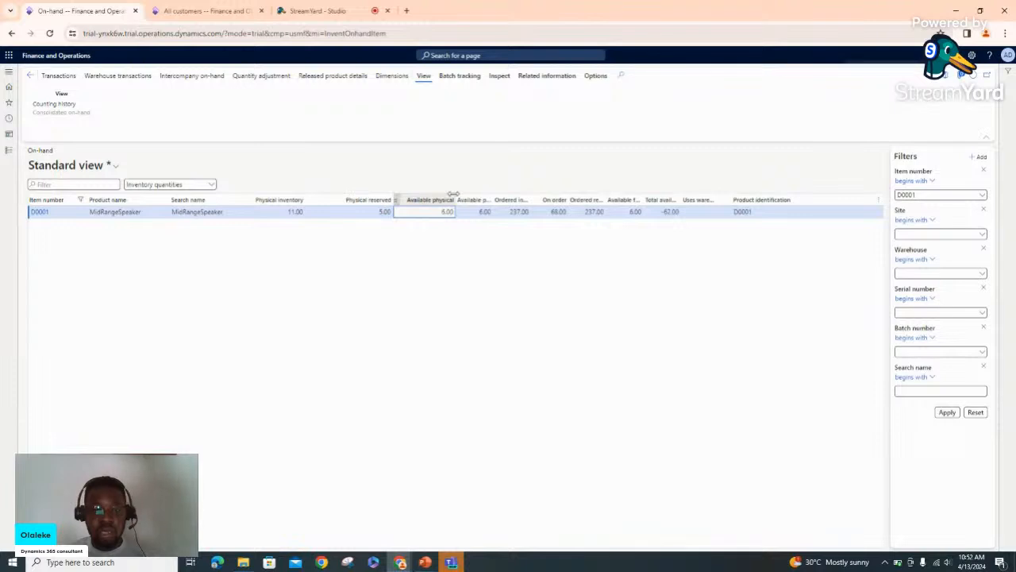
{"action": "left_click", "coordinate": [447, 212]}
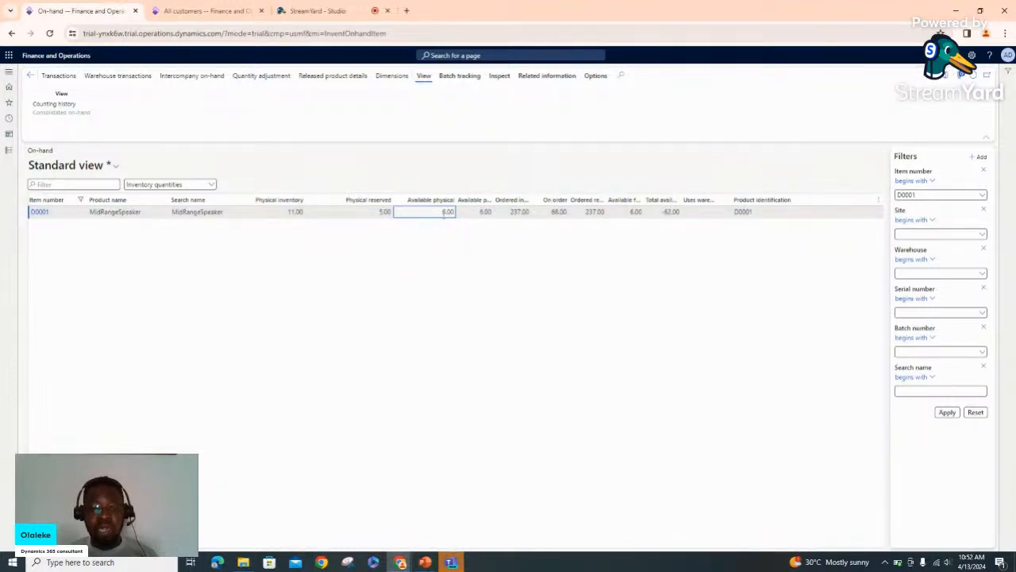
{"action": "left_click", "coordinate": [292, 212]}
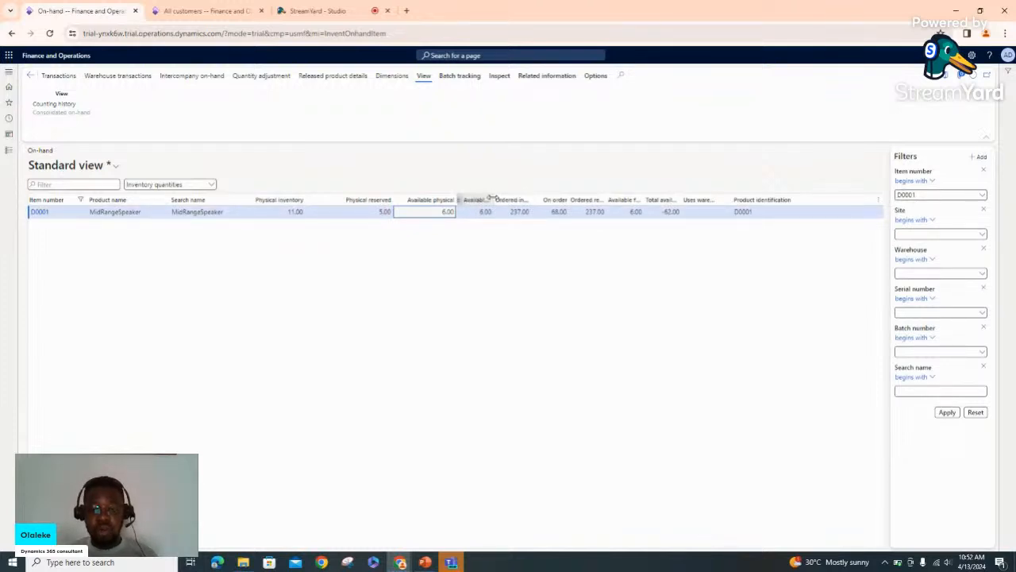
{"action": "left_click_drag", "start_coordinate": [492, 198], "coordinate": [545, 199]}
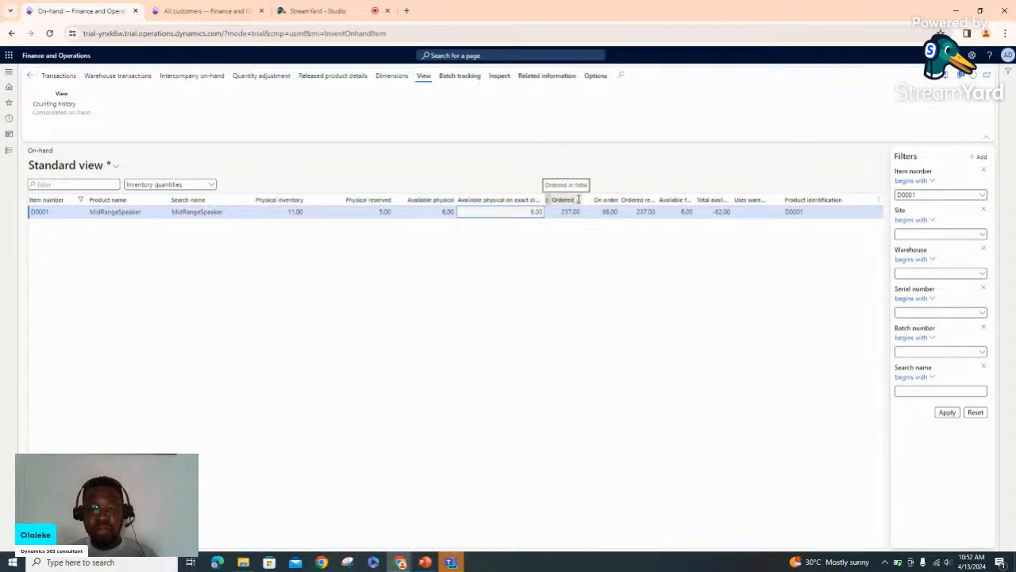
{"action": "left_click_drag", "start_coordinate": [582, 198], "coordinate": [605, 200]}
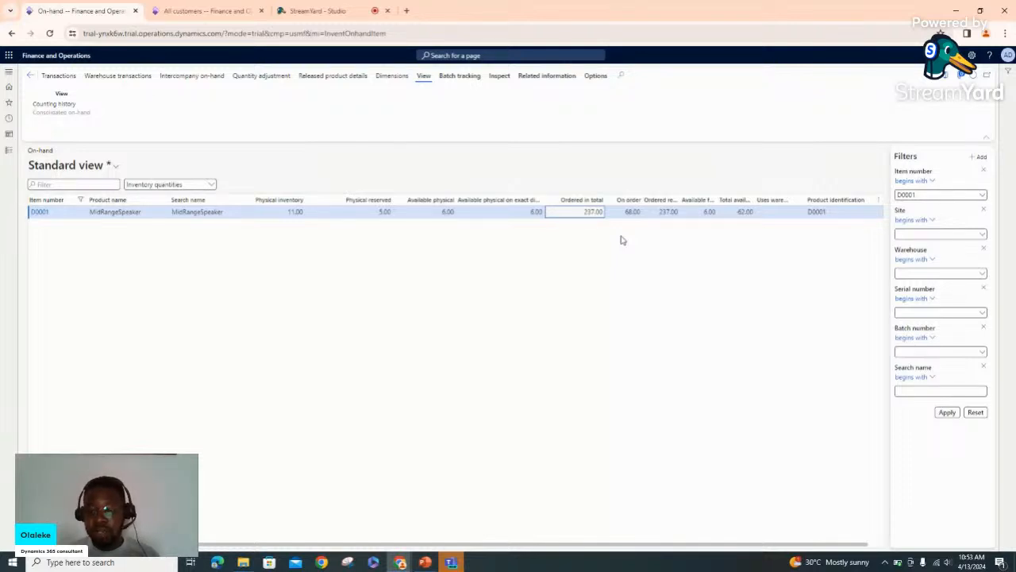
{"action": "left_click", "coordinate": [361, 9]}
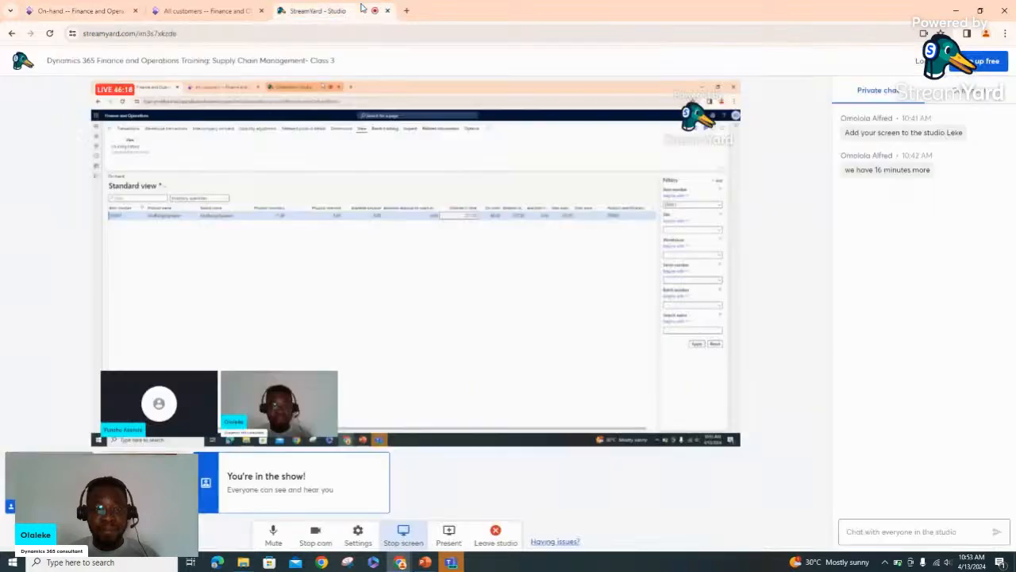
{"action": "left_click", "coordinate": [418, 532]}
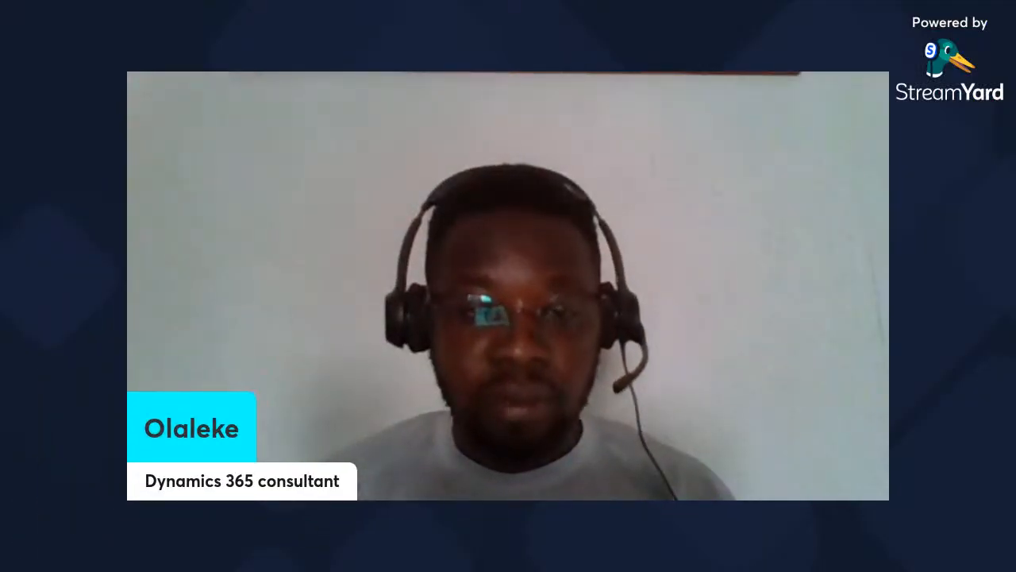